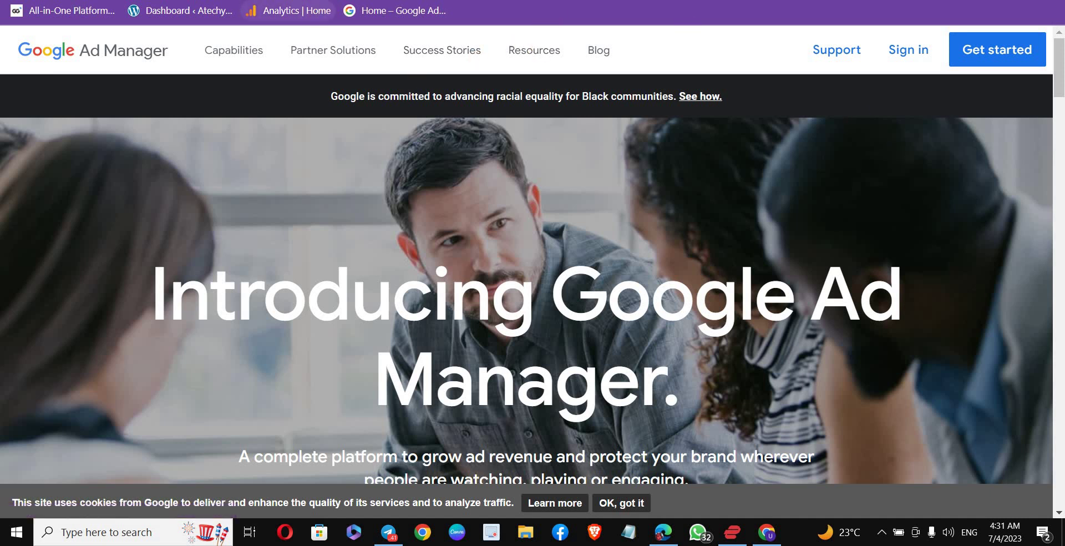
- Open the Ad Manager dashboard and look through the ADX approval and invalid traffic posts in the Telegram group chat
{"action": "left_click", "coordinate": [354, 21]}
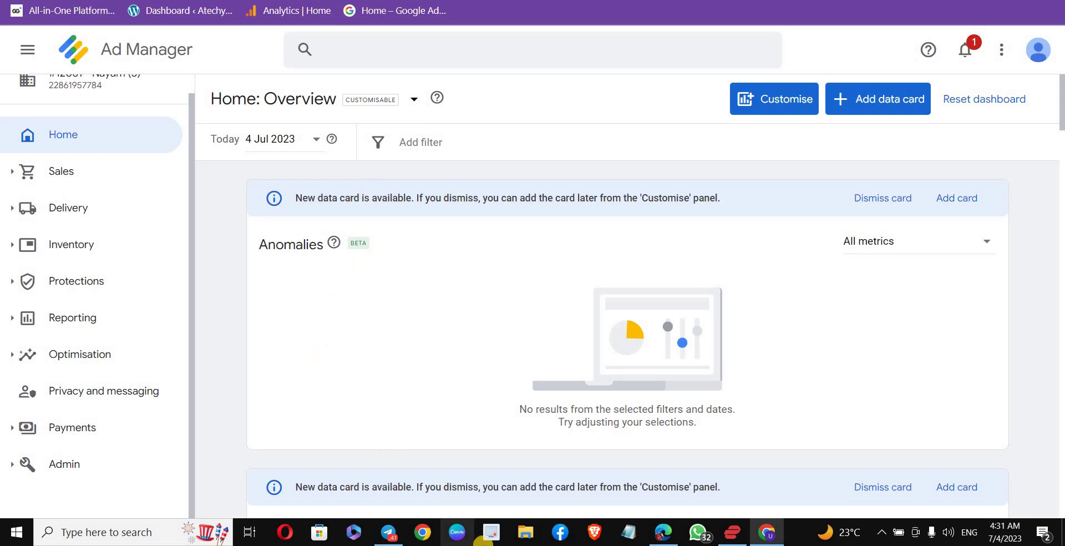
{"action": "left_click", "coordinate": [388, 532]}
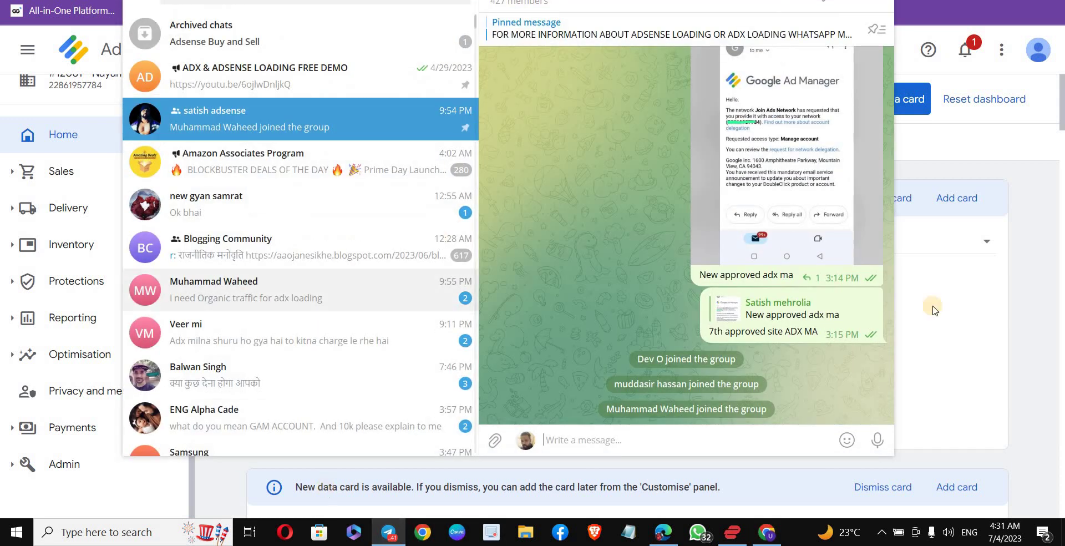
{"action": "left_click", "coordinate": [891, 192]}
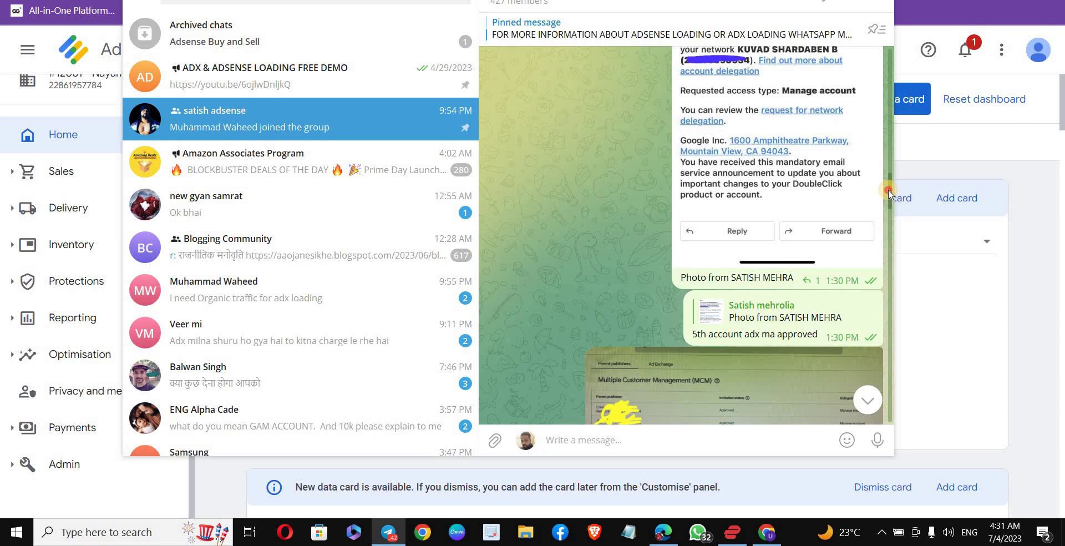
{"action": "left_click_drag", "start_coordinate": [890, 186], "coordinate": [886, 108]}
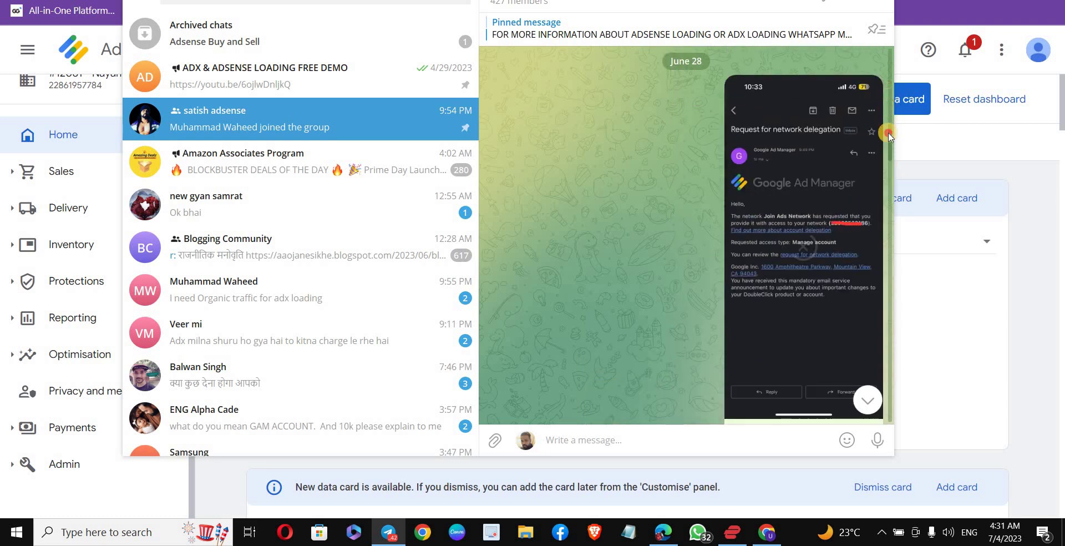
{"action": "left_click_drag", "start_coordinate": [888, 199], "coordinate": [890, 376]}
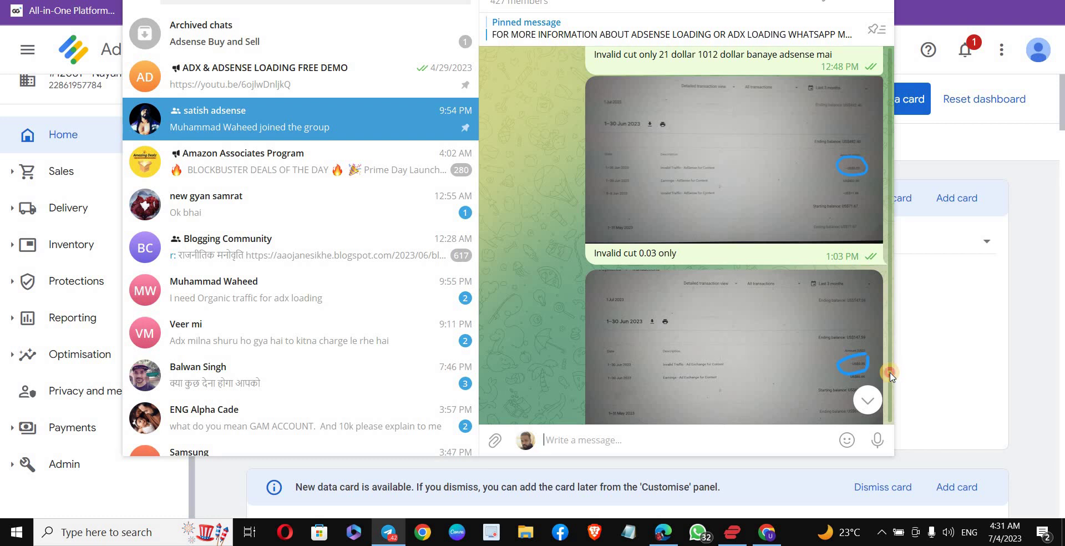
{"action": "left_click_drag", "start_coordinate": [890, 375], "coordinate": [900, 432]}
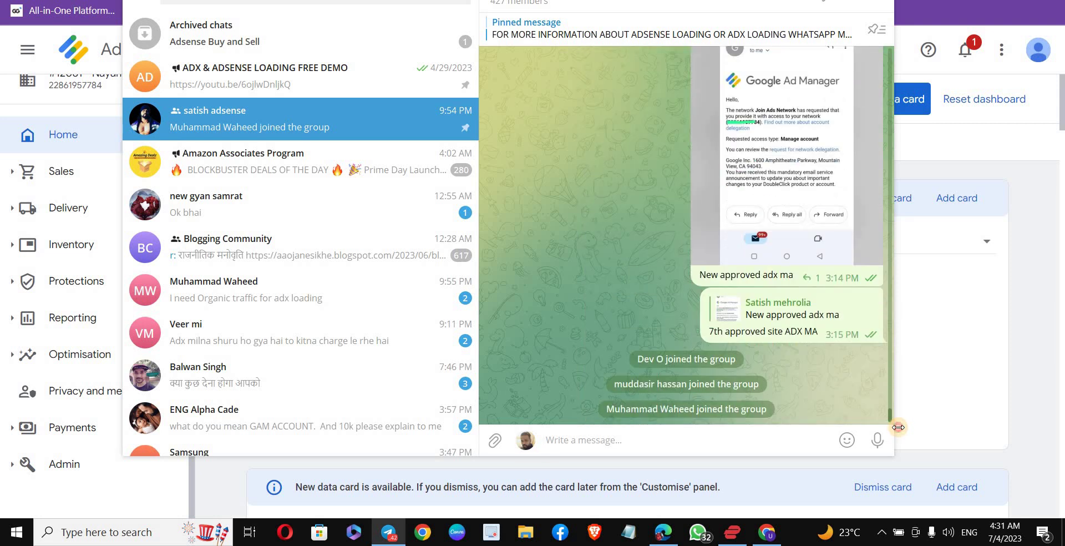
{"action": "left_click", "coordinate": [1036, 186]}
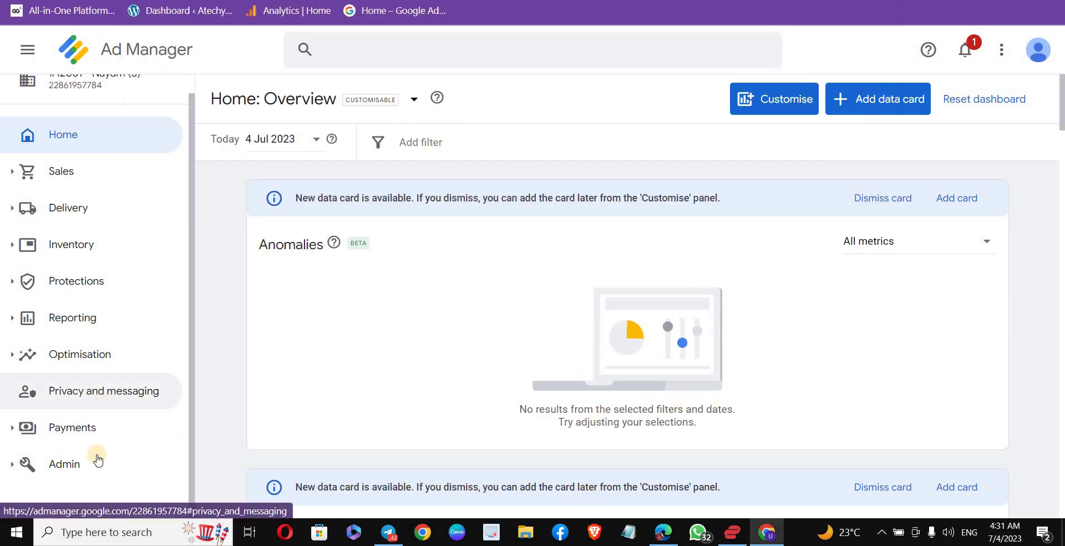
- Start creating a web ads.txt file in Ad Manager's ads.txt management
{"action": "left_click", "coordinate": [101, 209]}
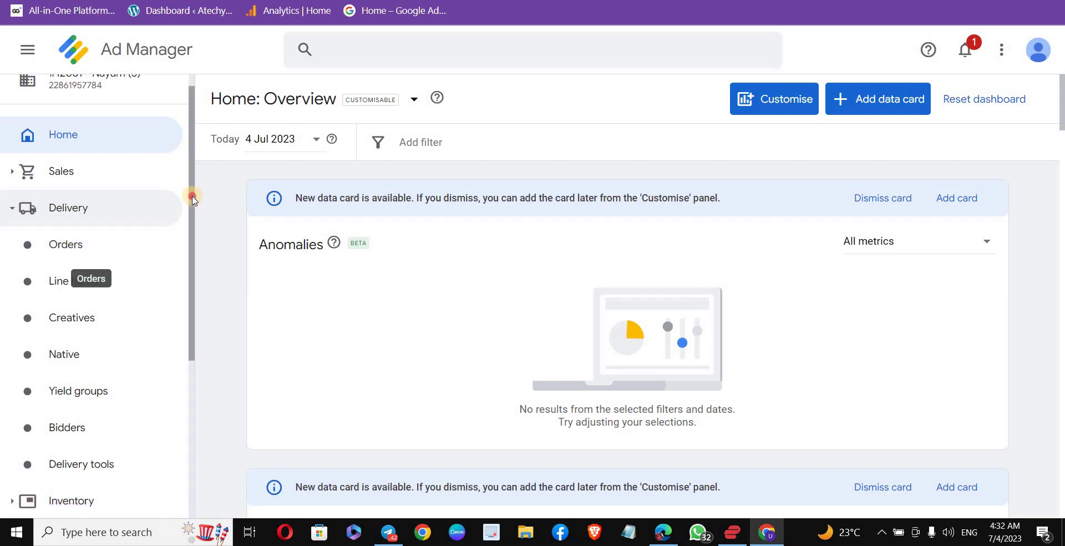
{"action": "scroll", "coordinate": [193, 197], "scroll_direction": "down", "scroll_amount": 5}
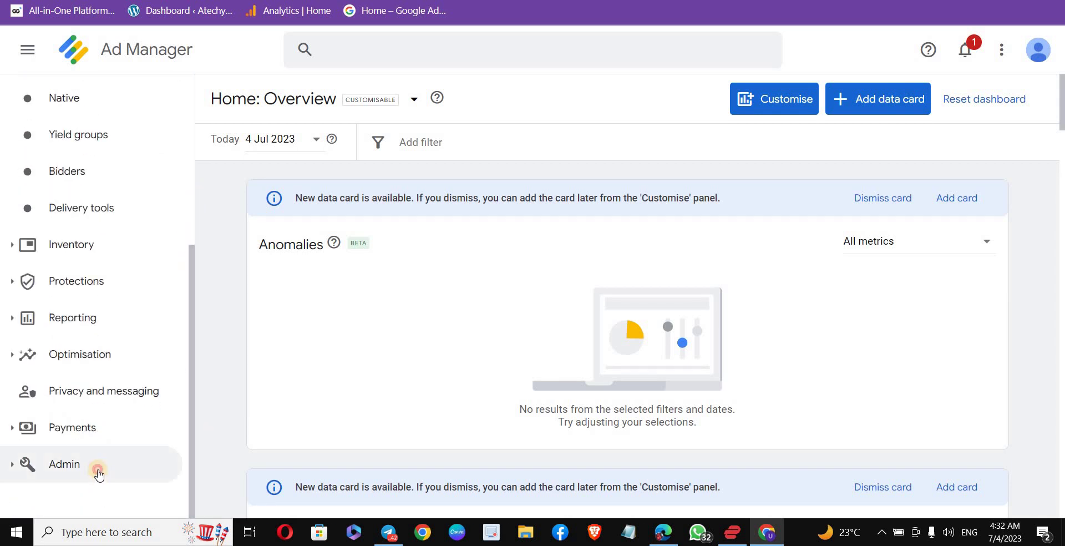
{"action": "left_click", "coordinate": [98, 471]}
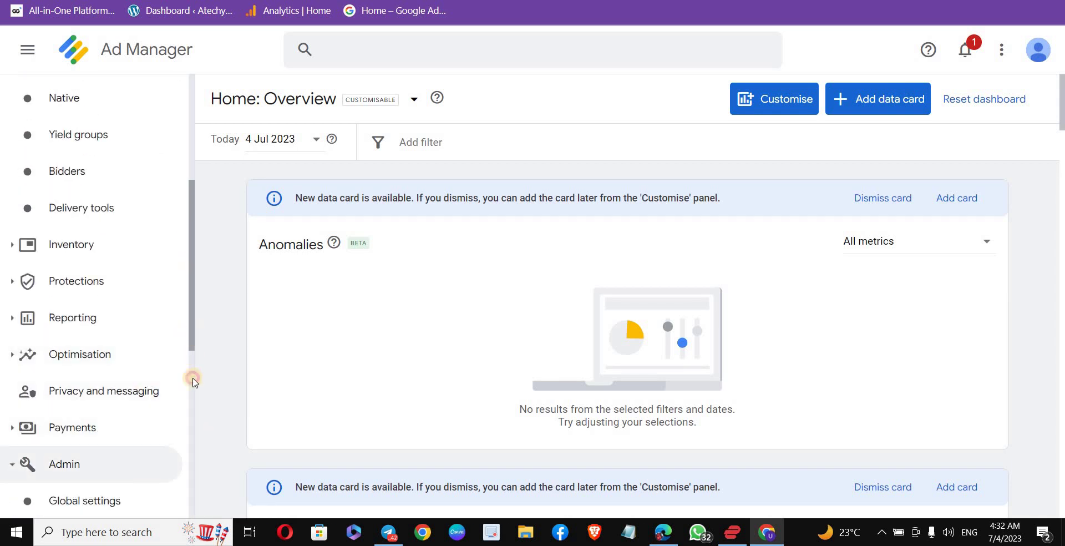
{"action": "scroll", "coordinate": [174, 458], "scroll_direction": "down", "scroll_amount": 6}
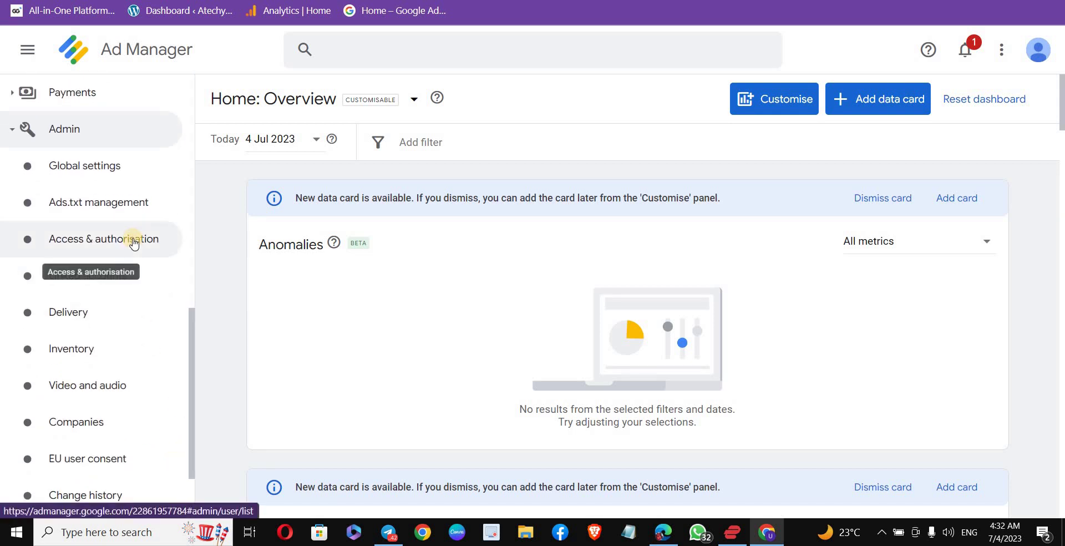
{"action": "left_click", "coordinate": [125, 204]}
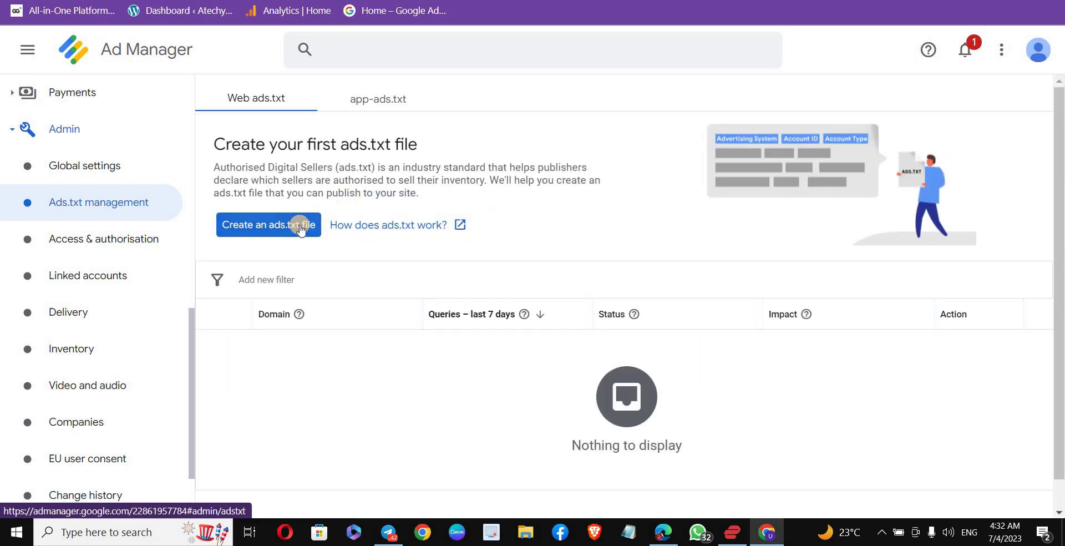
{"action": "left_click", "coordinate": [300, 230]}
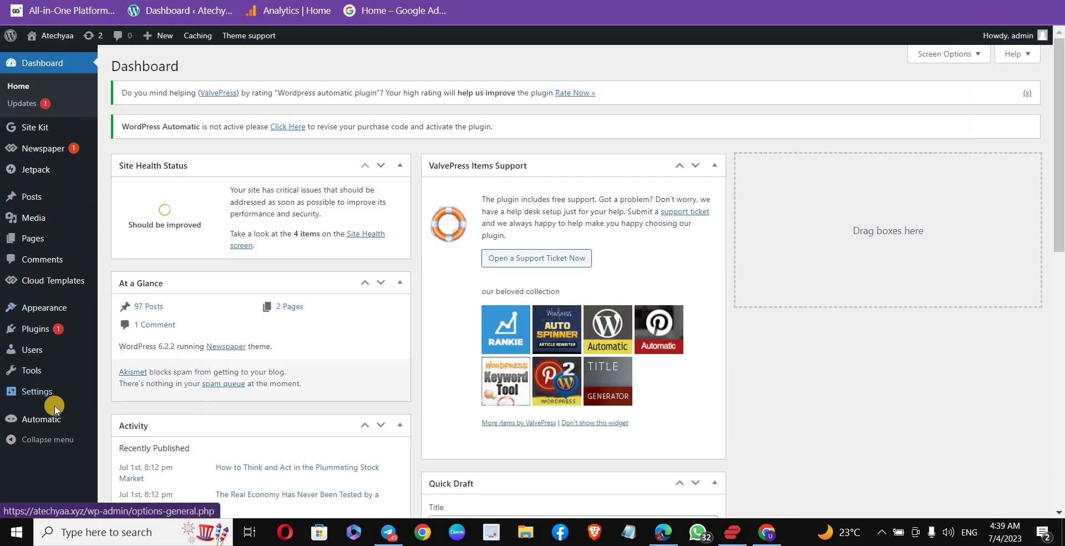
- Go to the WordPress site's dashboard and search the new plugins for "ad"
{"action": "mouse_move", "coordinate": [54, 396]}
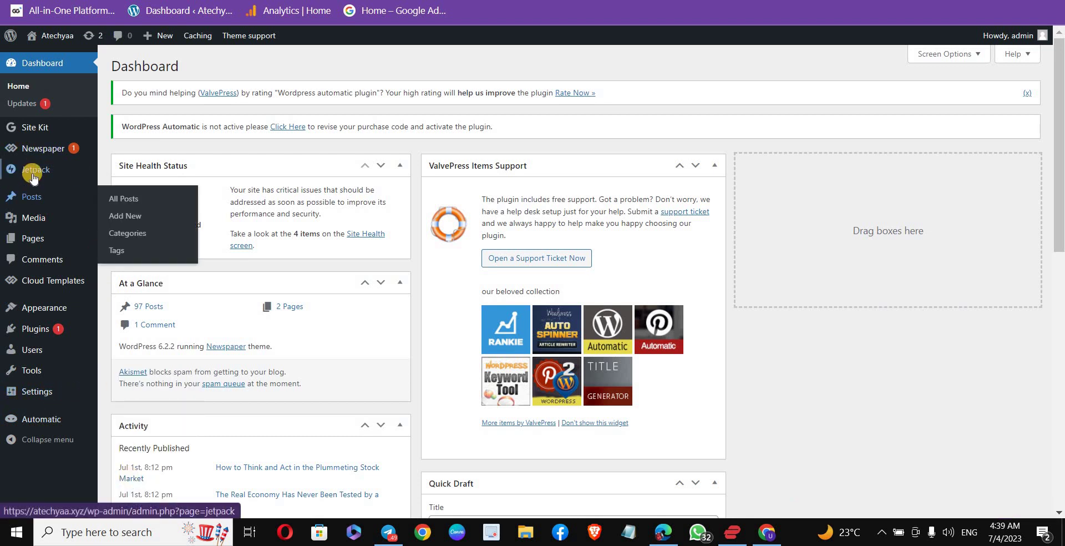
{"action": "mouse_move", "coordinate": [33, 199]}
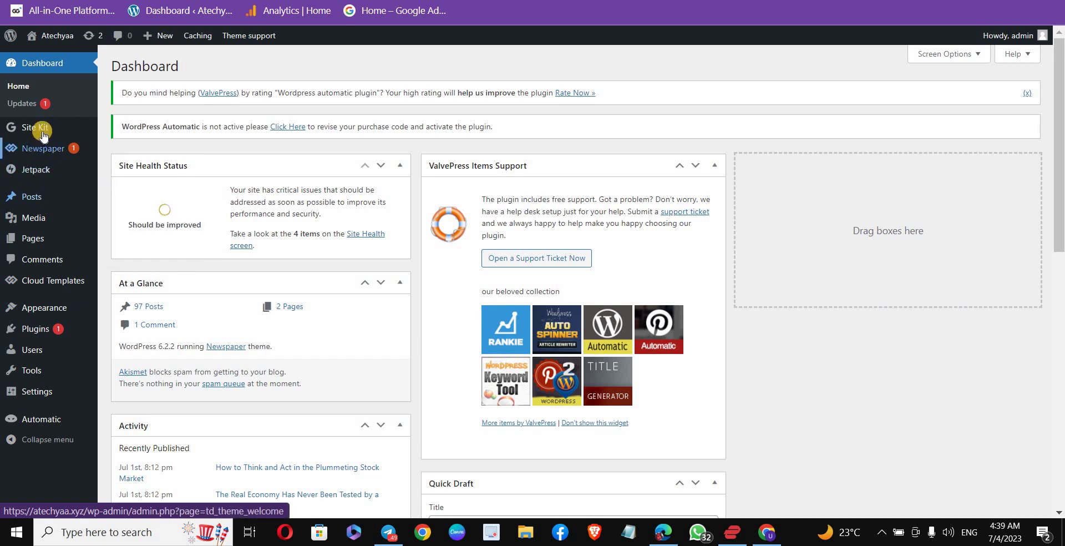
{"action": "mouse_move", "coordinate": [36, 328]}
{"action": "left_click", "coordinate": [140, 349]}
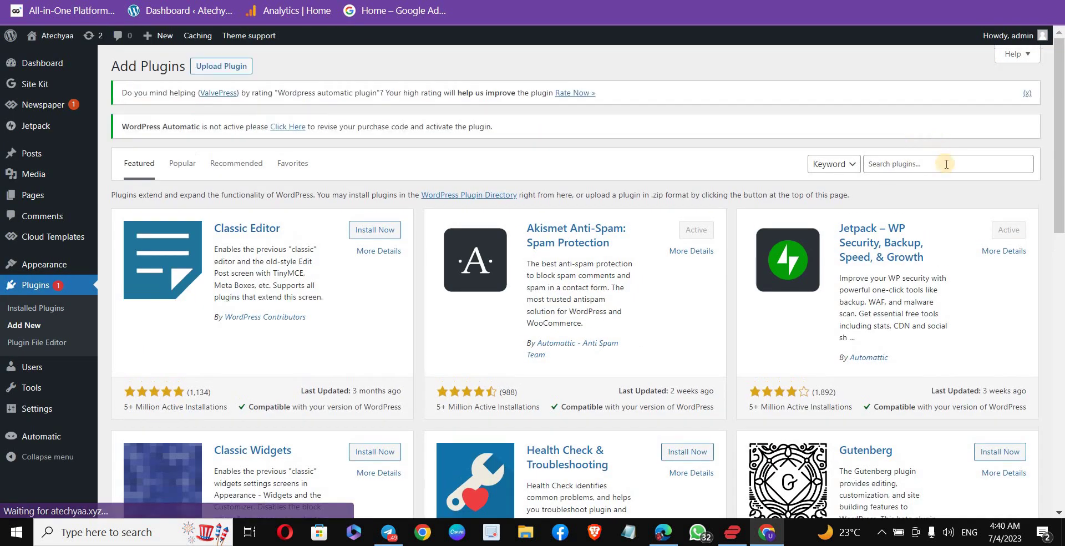
{"action": "left_click", "coordinate": [946, 163]}
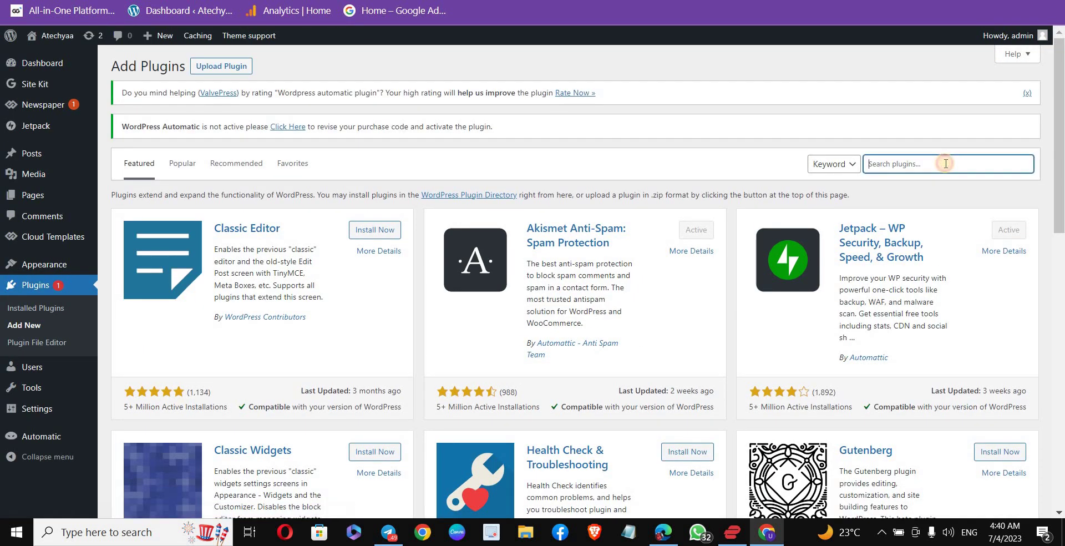
{"action": "left_click", "coordinate": [946, 163]}
{"action": "type", "text": "a"}
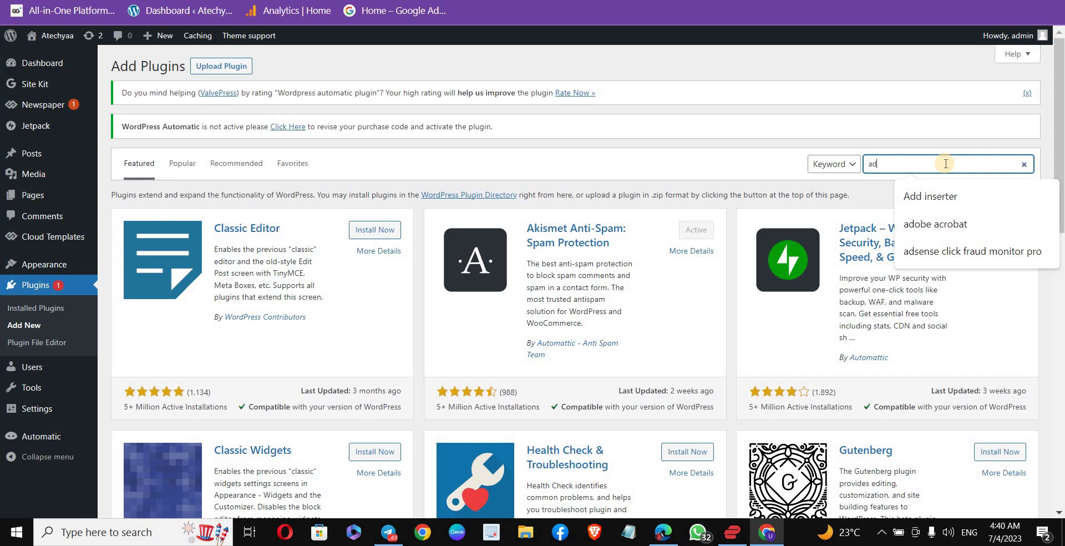
{"action": "type", "text": "d"}
{"action": "key", "text": "Return"}
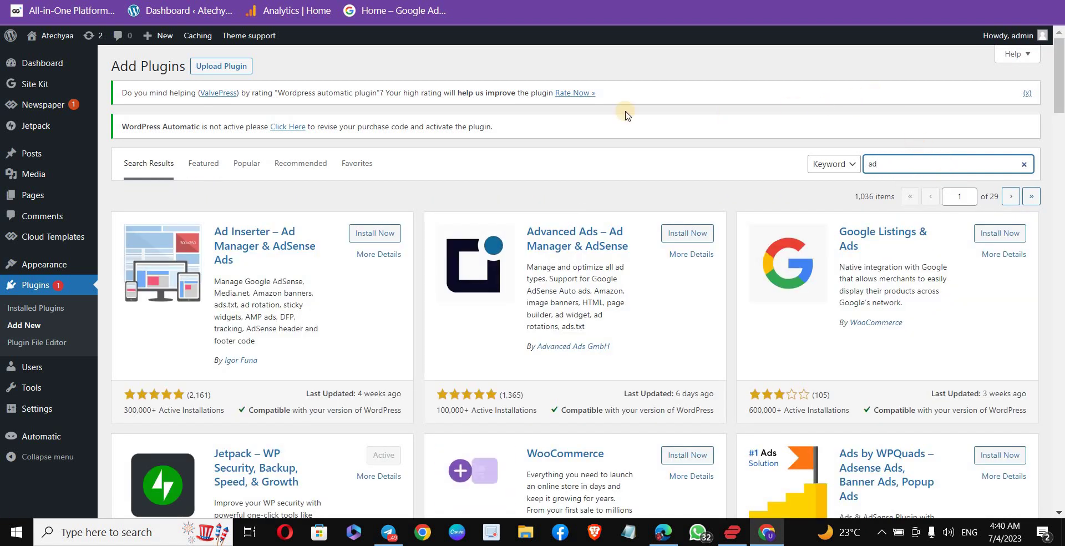
- Install and activate the Ad Inserter plugin, and open its settings
{"action": "left_click", "coordinate": [377, 233]}
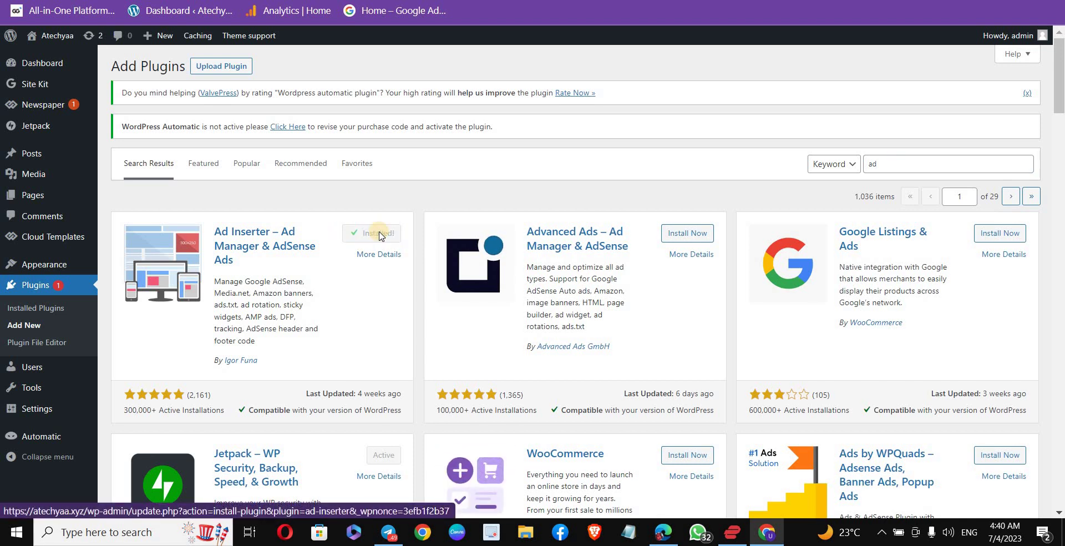
{"action": "left_click", "coordinate": [385, 233]}
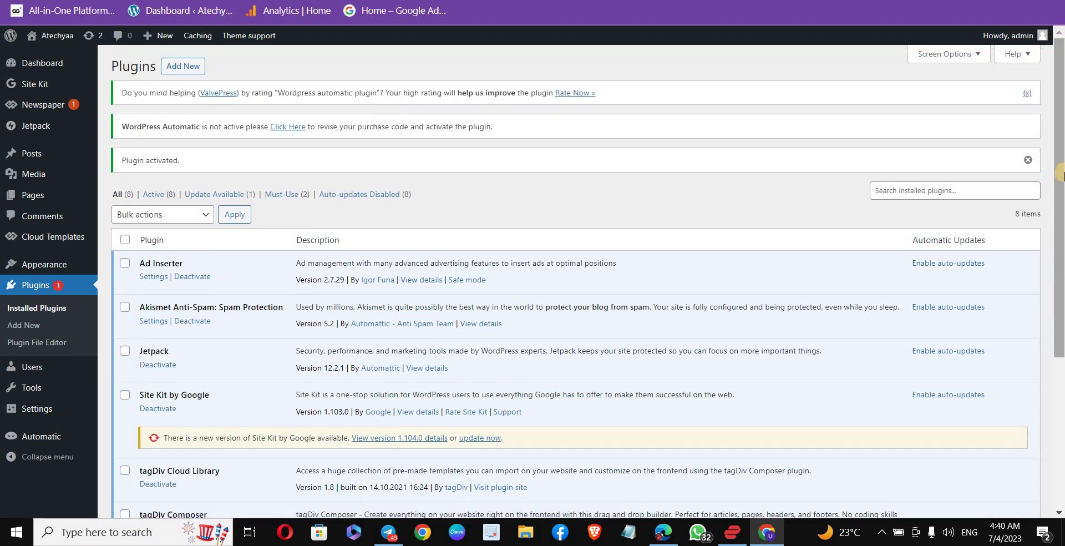
{"action": "left_click_drag", "start_coordinate": [1060, 176], "coordinate": [1061, 382]}
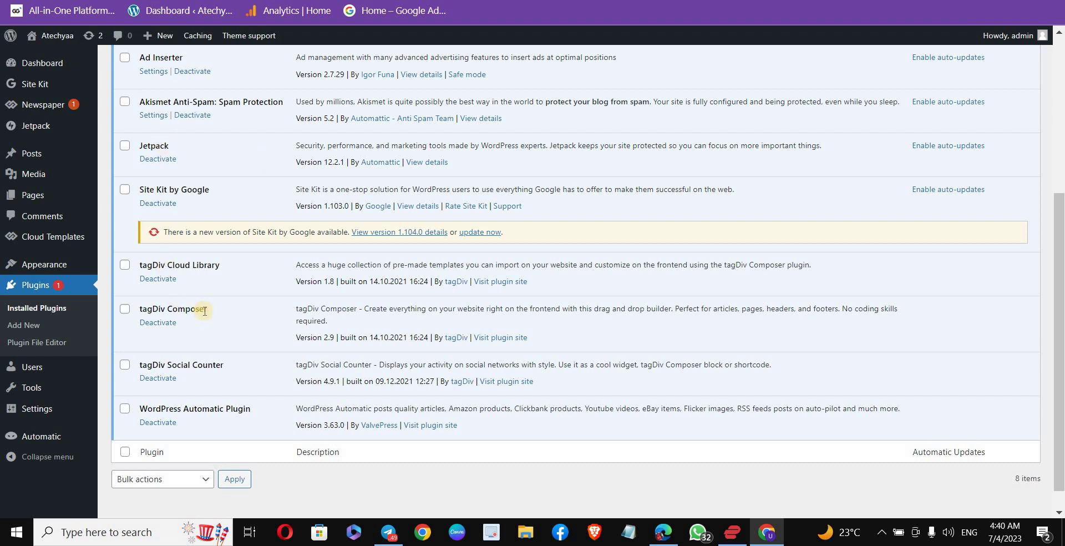
{"action": "left_click", "coordinate": [155, 72]}
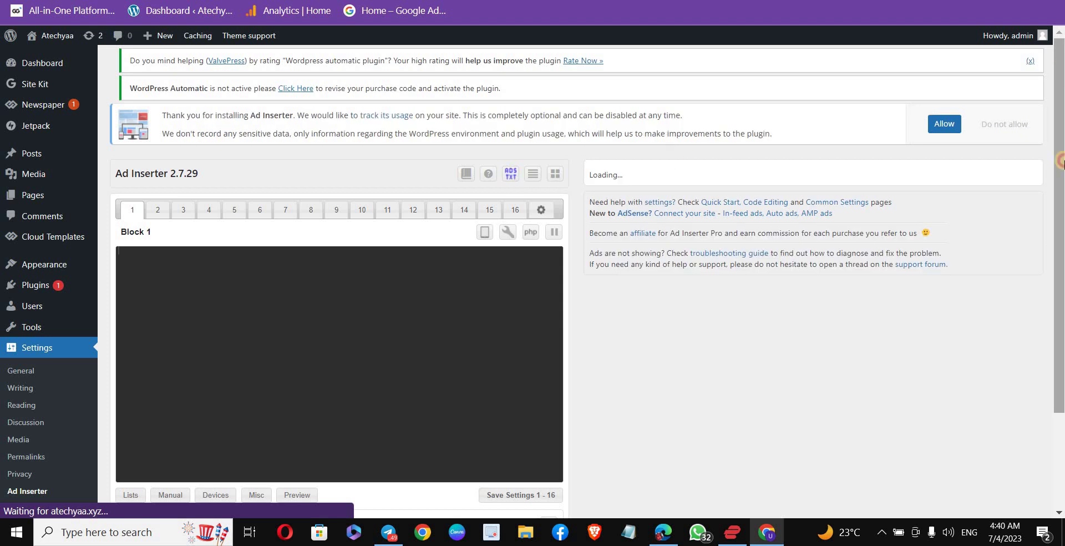
- Examine the Ad Inserter settings page, including Block 1's options and the ads.txt editor, which is toggled off
{"action": "scroll", "coordinate": [908, 273], "scroll_direction": "down", "scroll_amount": 2}
{"action": "left_click_drag", "start_coordinate": [1060, 117], "coordinate": [1060, 235]}
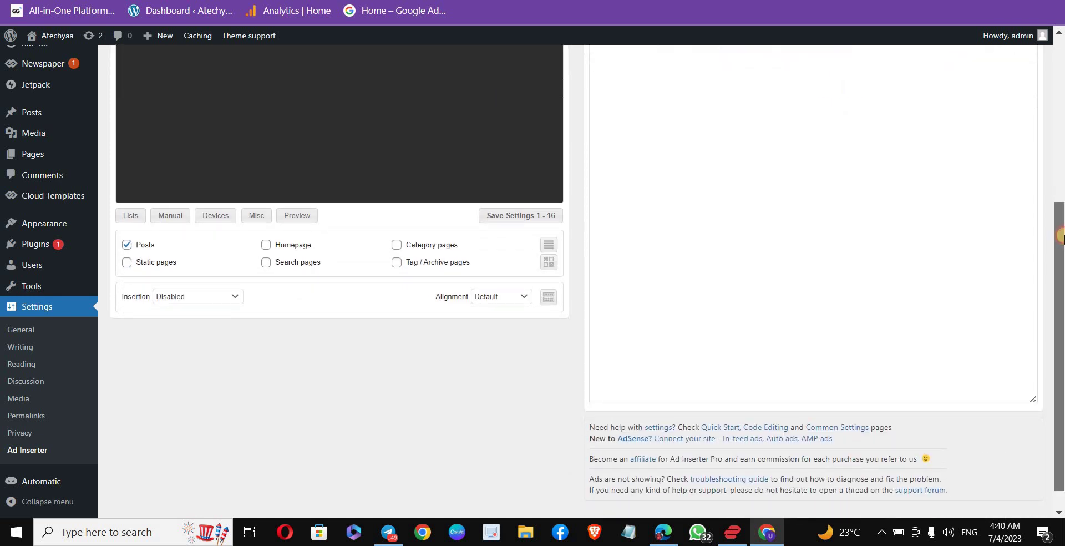
{"action": "mouse_move", "coordinate": [1060, 235]}
{"action": "left_mouse_down"}
{"action": "mouse_move", "coordinate": [1060, 83]}
{"action": "mouse_move", "coordinate": [1060, 228]}
{"action": "left_mouse_up"}
{"action": "scroll", "coordinate": [1061, 228], "scroll_direction": "down", "scroll_amount": 2}
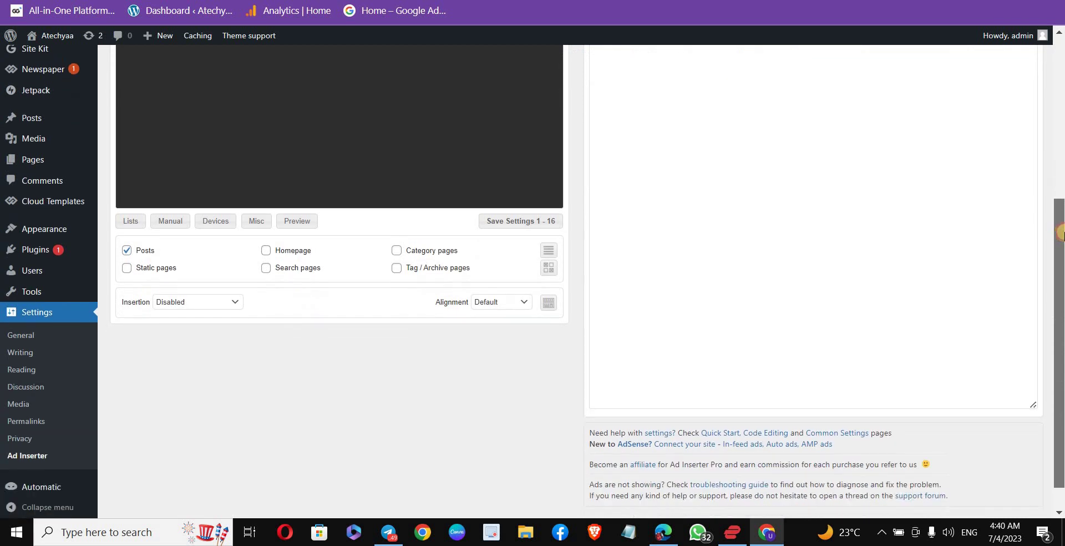
{"action": "scroll", "coordinate": [507, 153], "scroll_direction": "up", "scroll_amount": 5}
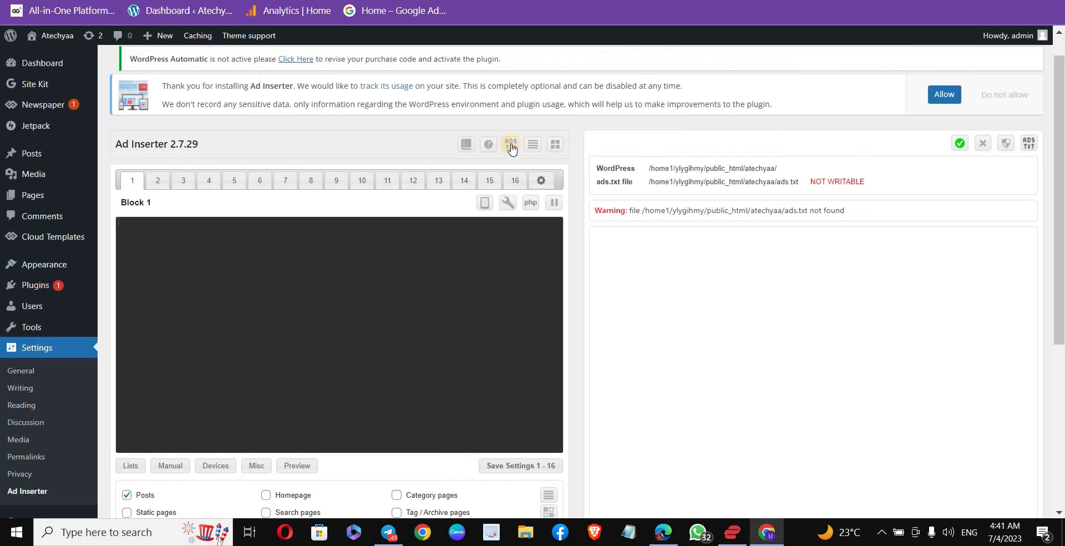
{"action": "left_click", "coordinate": [511, 145]}
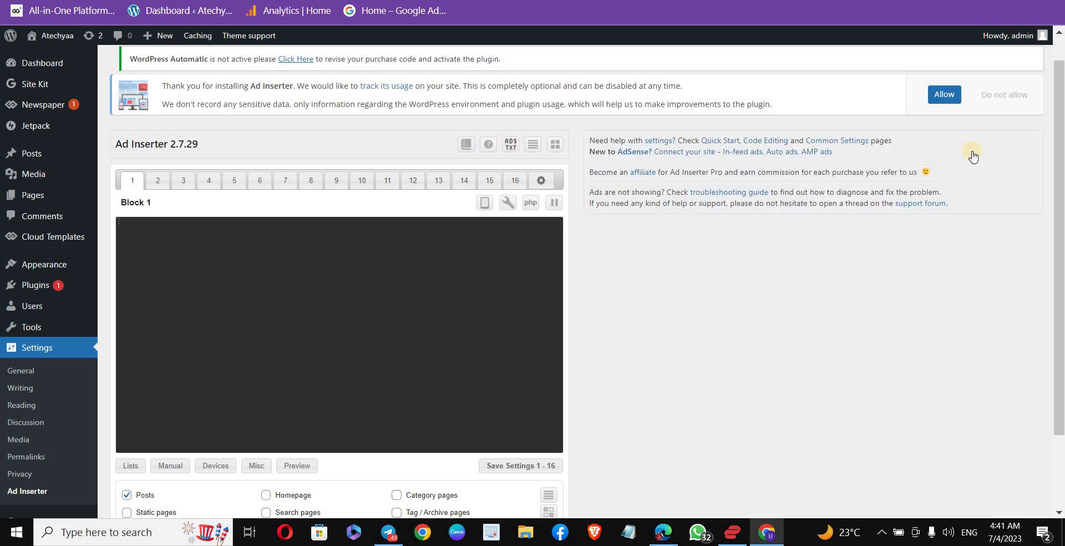
{"action": "scroll", "coordinate": [1061, 250], "scroll_direction": "down", "scroll_amount": 2}
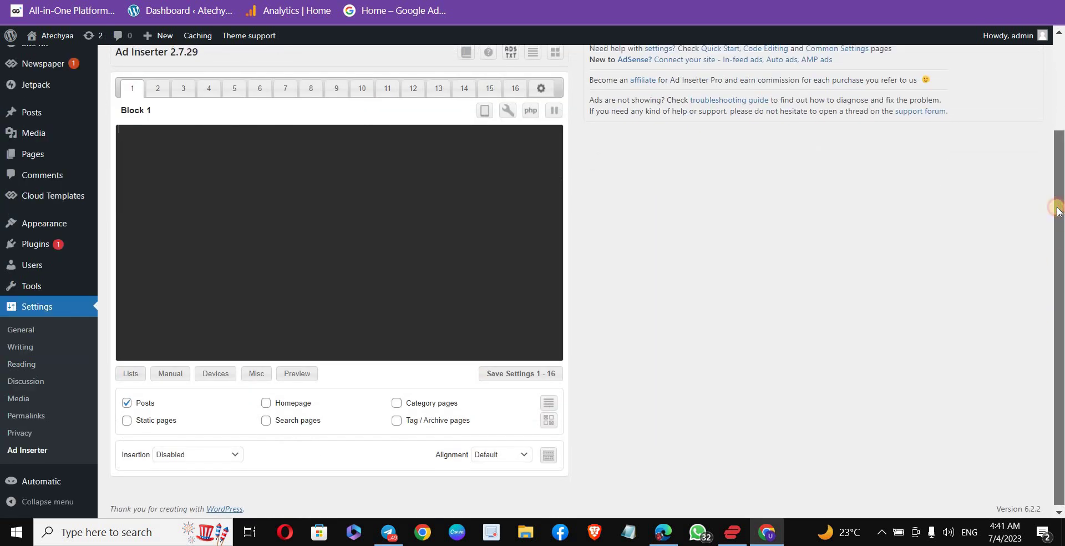
{"action": "scroll", "coordinate": [1058, 179], "scroll_direction": "up", "scroll_amount": 1}
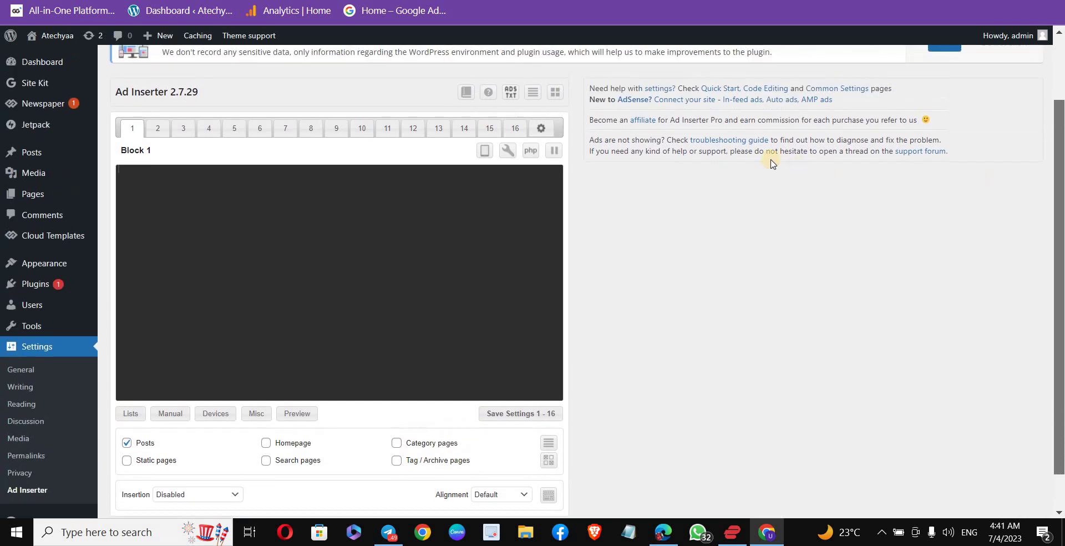
- Show Ad Inserter's ads.txt editor and paste the copied sidebar123 ad tag into it
{"action": "left_click", "coordinate": [511, 91]}
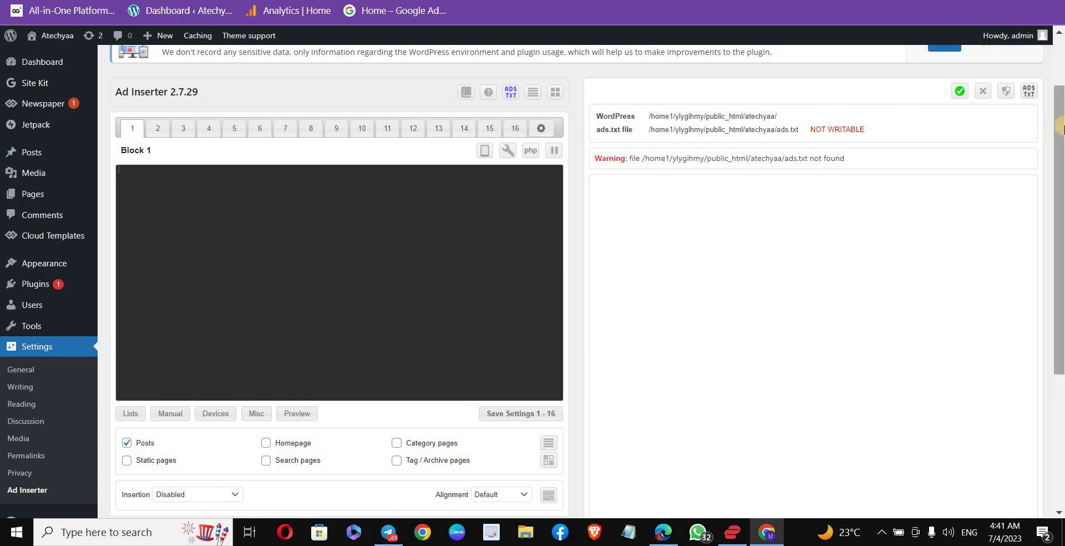
{"action": "left_click_drag", "start_coordinate": [1059, 187], "coordinate": [1059, 321]}
{"action": "left_click", "coordinate": [377, 487]}
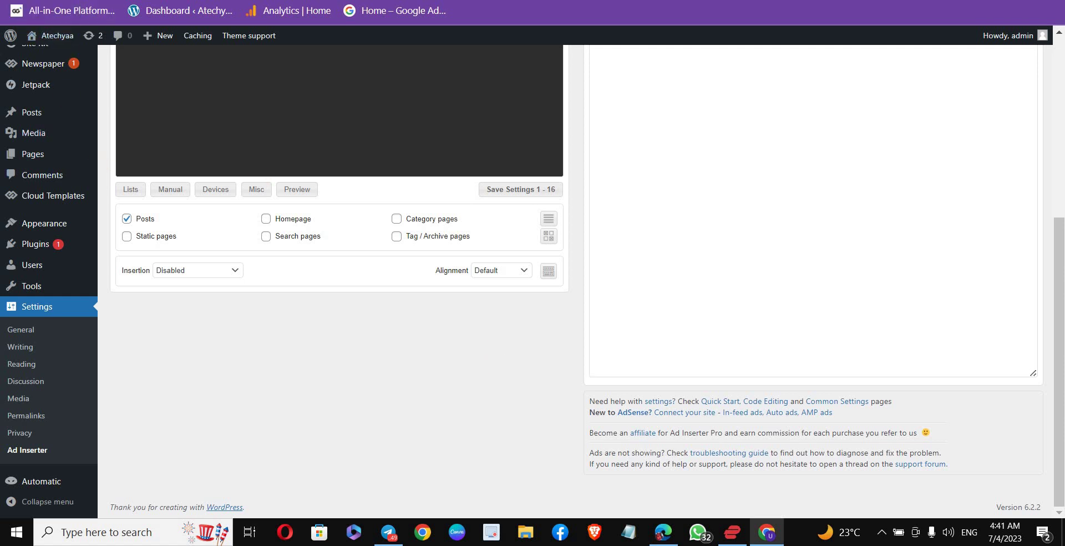
{"action": "scroll", "coordinate": [784, 321], "scroll_direction": "up", "scroll_amount": 5}
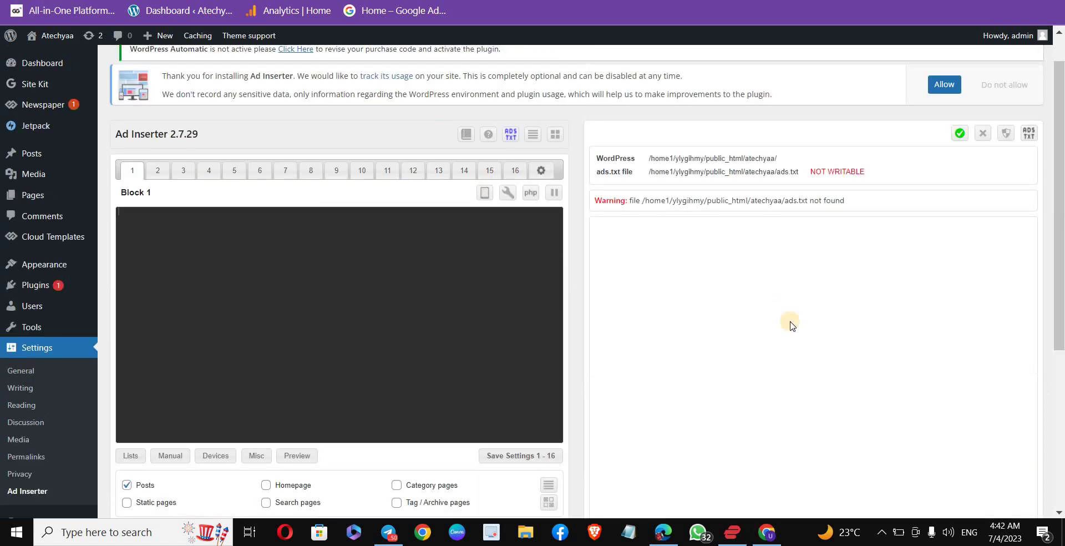
{"action": "left_click", "coordinate": [702, 250]}
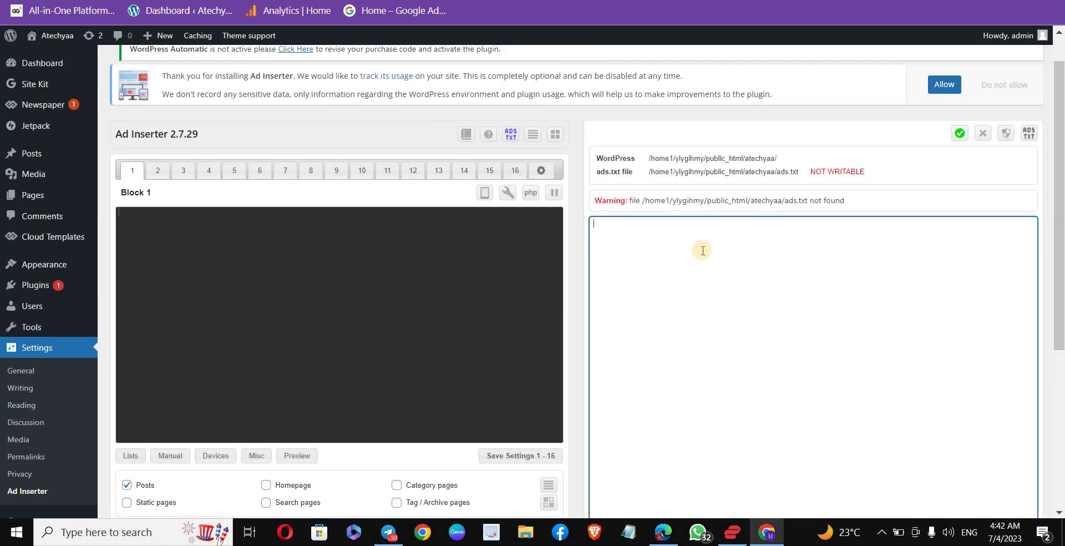
{"action": "key", "text": "ctrl+v"}
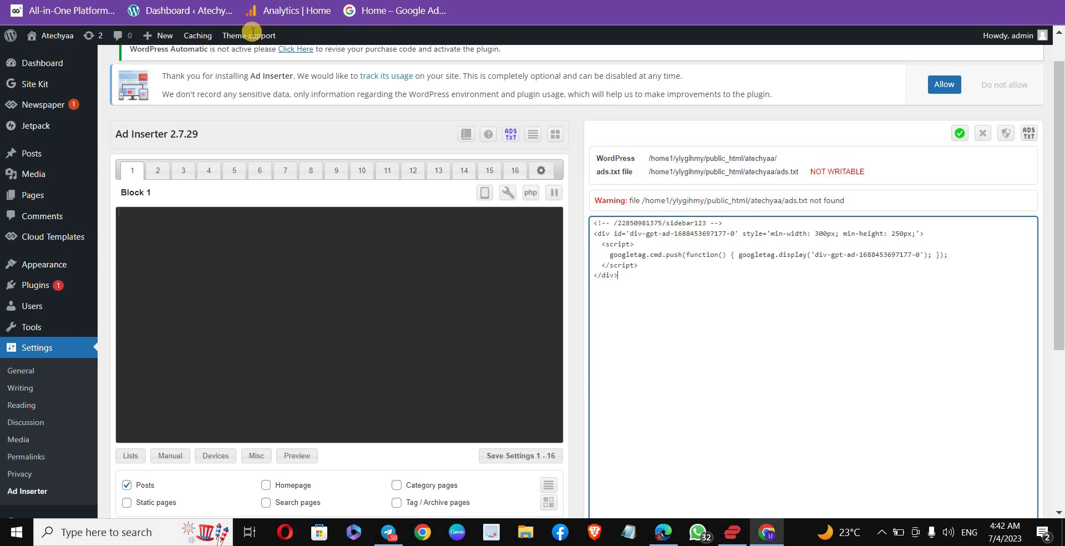
- Switch to Ad Manager's ads.txt management page and copy the generated google.com ads.txt line
{"action": "left_click", "coordinate": [255, 10]}
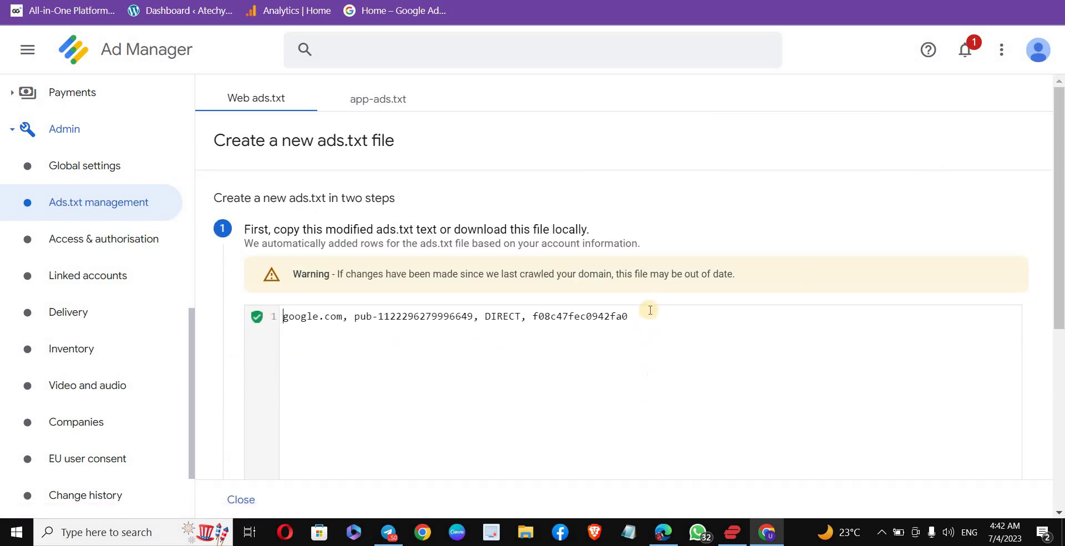
{"action": "left_click_drag", "start_coordinate": [647, 315], "coordinate": [283, 322]}
{"action": "key", "text": "ctrl+c"}
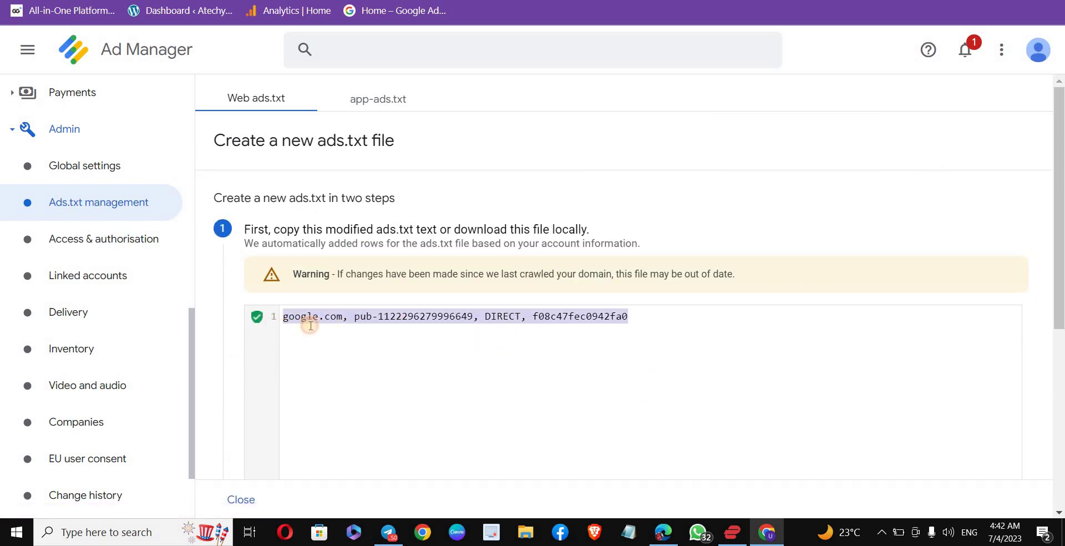
{"action": "right_click", "coordinate": [349, 316]}
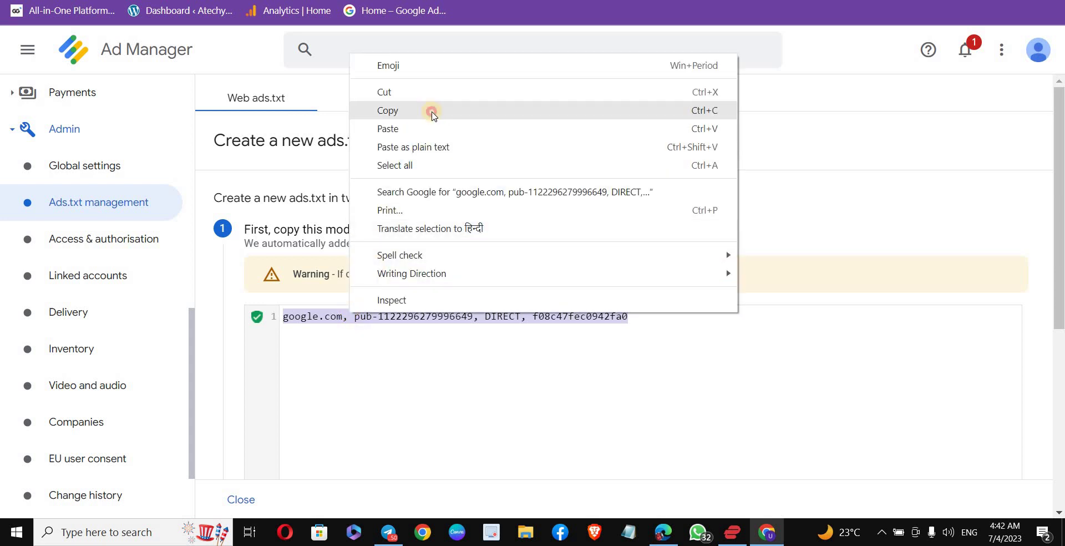
{"action": "left_click", "coordinate": [431, 111]}
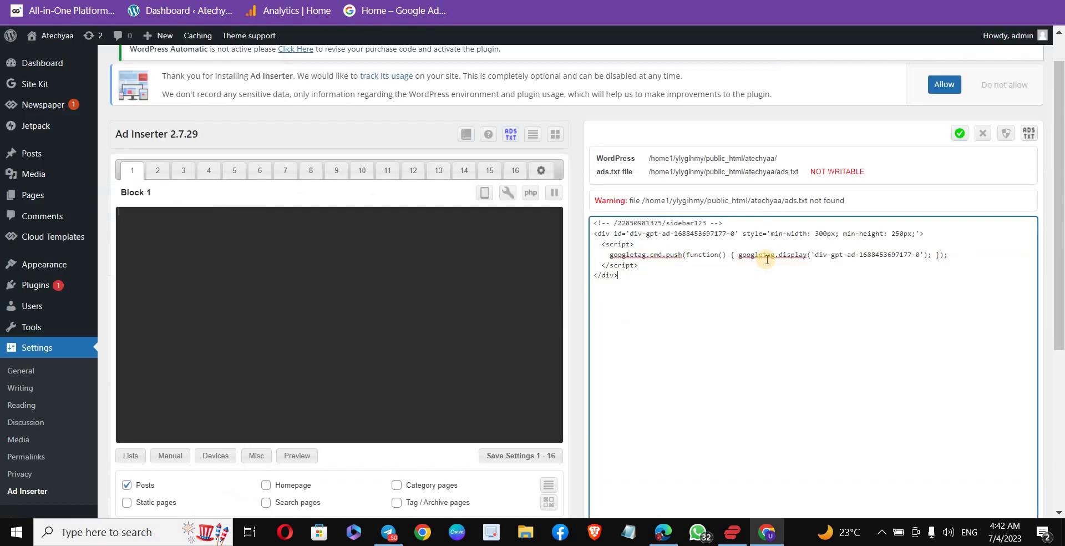
- Replace the ad tag in Ad Inserter's ads.txt editor with the copied ads.txt line, and save the file
{"action": "key", "text": "ctrl+a"}
{"action": "key", "text": "ctrl+v"}
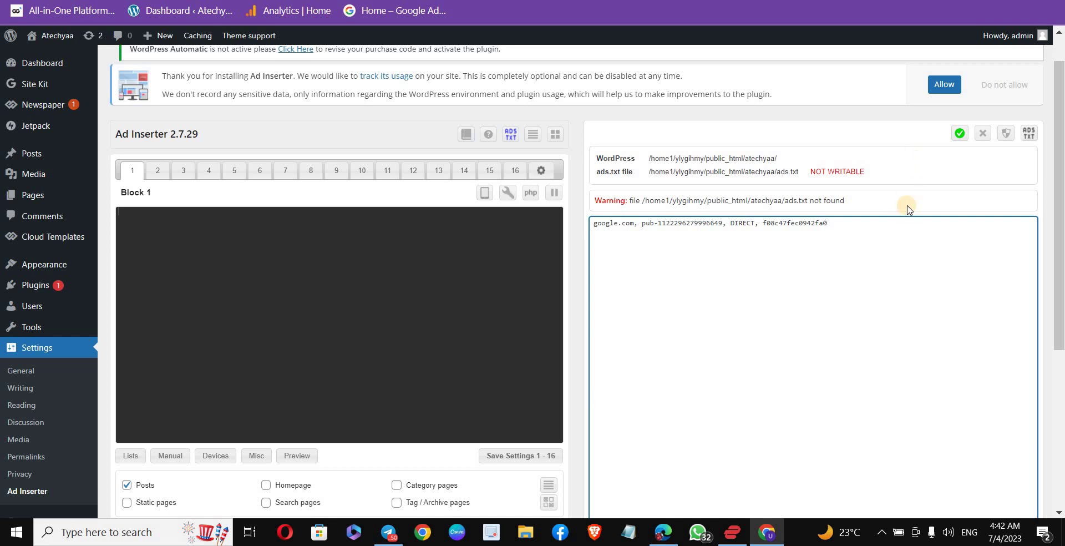
{"action": "left_click", "coordinate": [957, 138]}
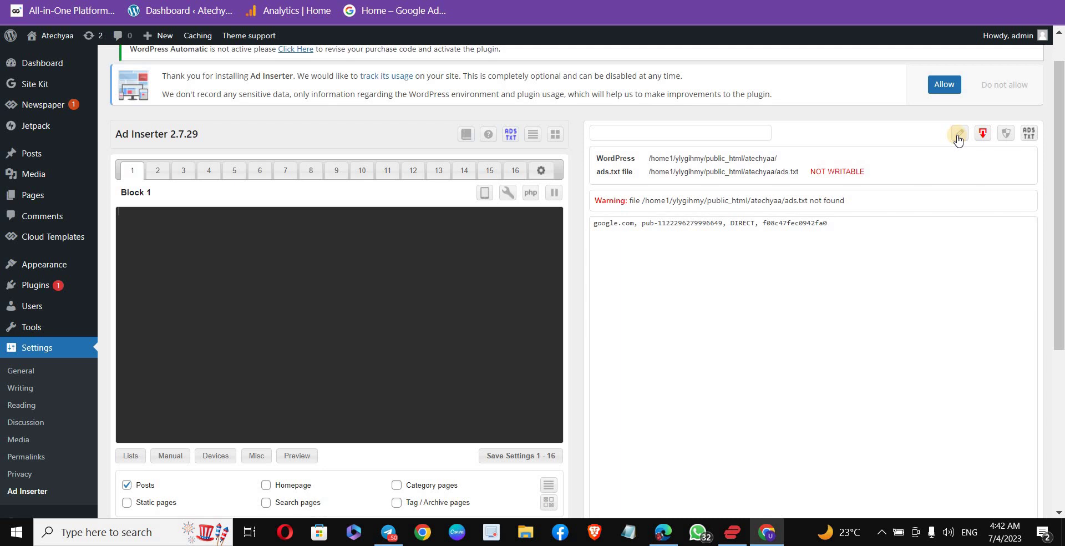
{"action": "left_click", "coordinate": [958, 138]}
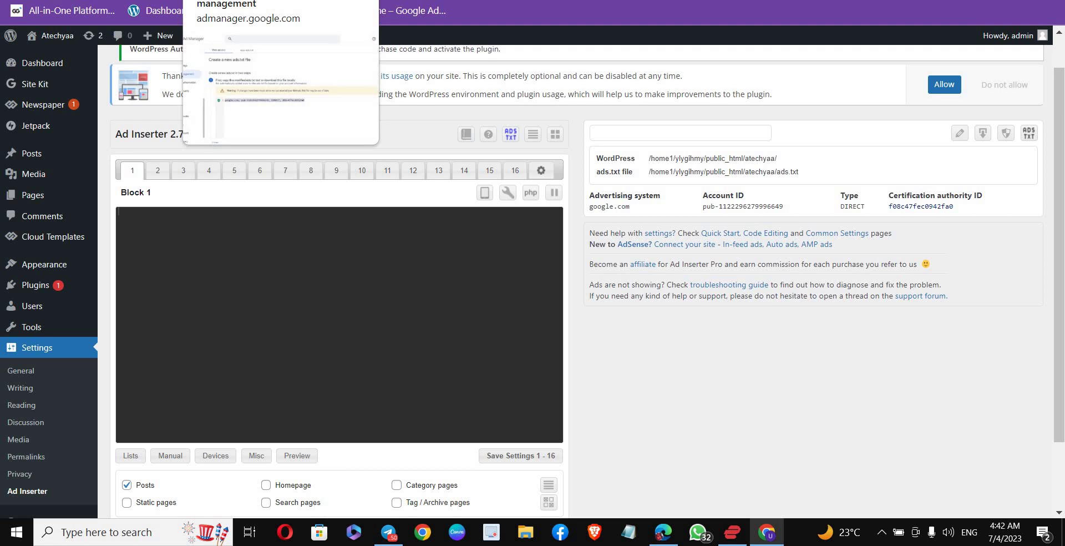
- Go back to Ad Manager's Delivery orders and start a new order named "google"
{"action": "left_click", "coordinate": [283, 11]}
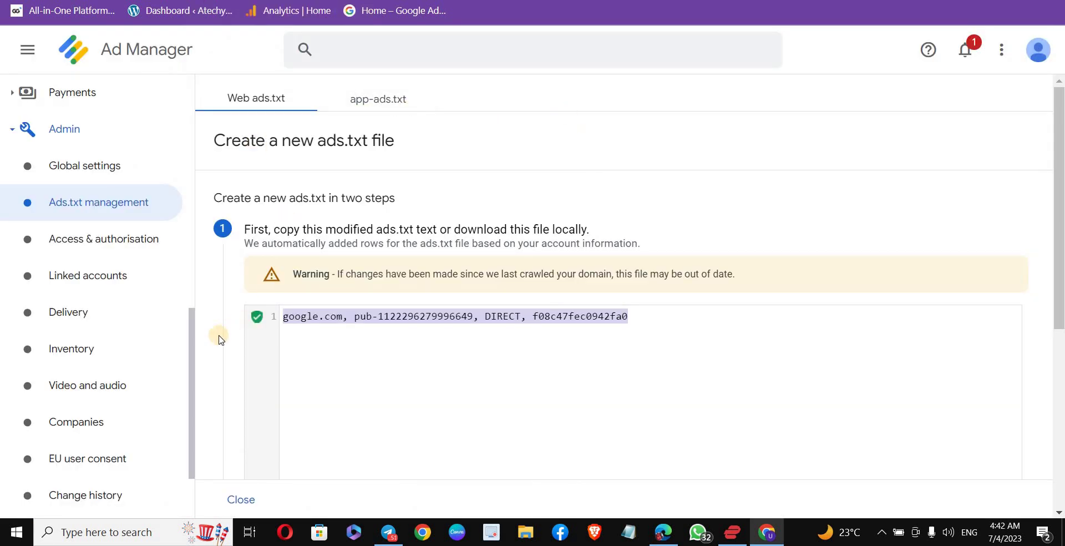
{"action": "left_click_drag", "start_coordinate": [198, 367], "coordinate": [238, 95]}
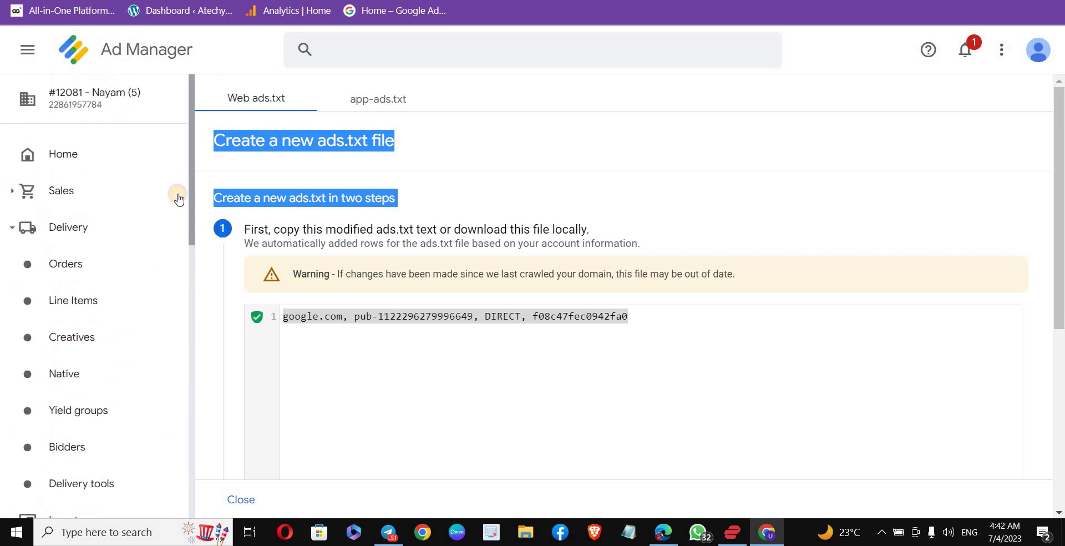
{"action": "left_click", "coordinate": [118, 263]}
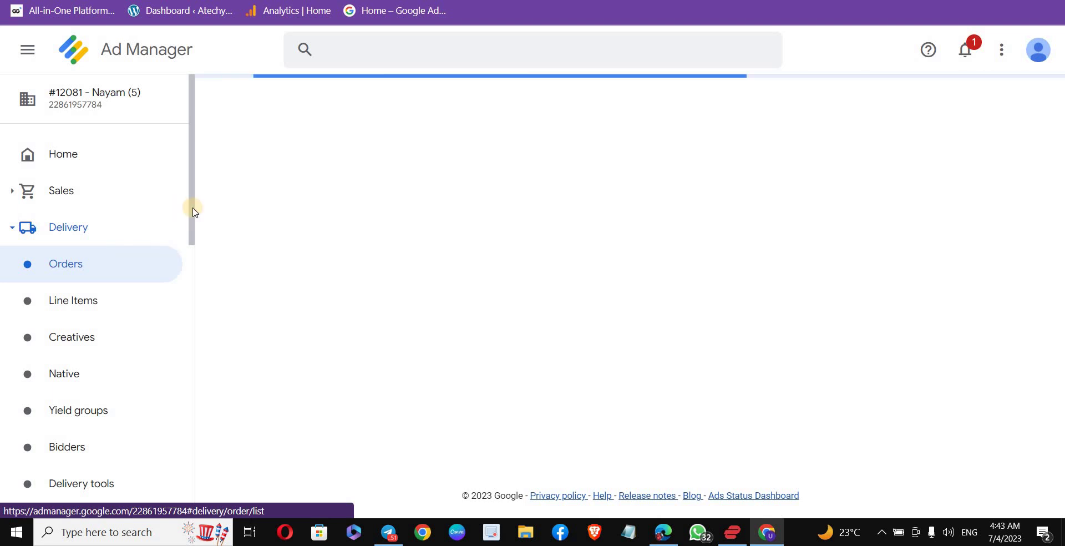
{"action": "left_click_drag", "start_coordinate": [192, 221], "coordinate": [188, 241]}
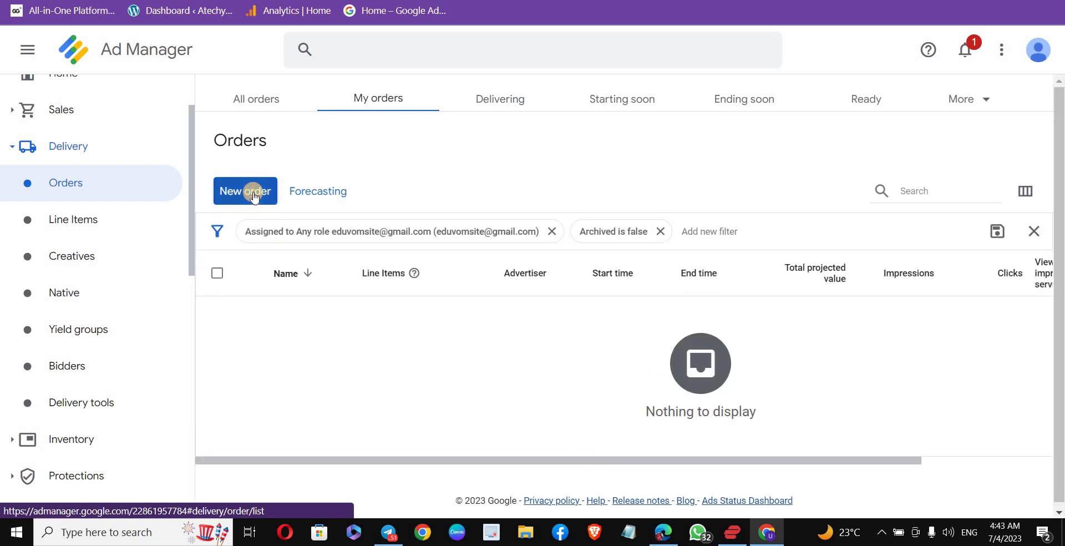
{"action": "left_click", "coordinate": [254, 194]}
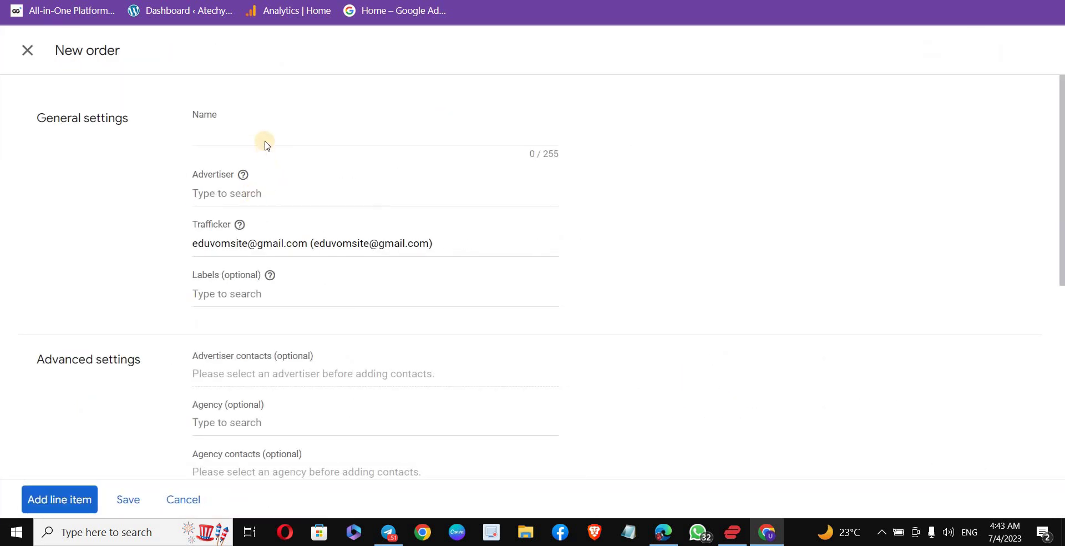
{"action": "left_click", "coordinate": [265, 140]}
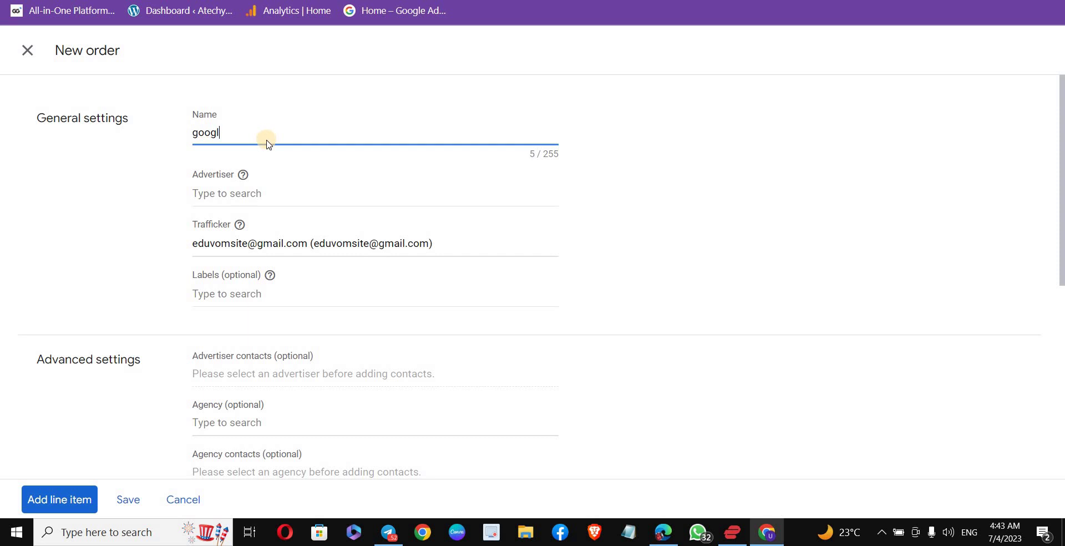
- Create a new Advertiser company named "google.com" as the order's advertiser, and save the order
{"action": "left_click", "coordinate": [267, 197]}
{"action": "type", "text": "g"}
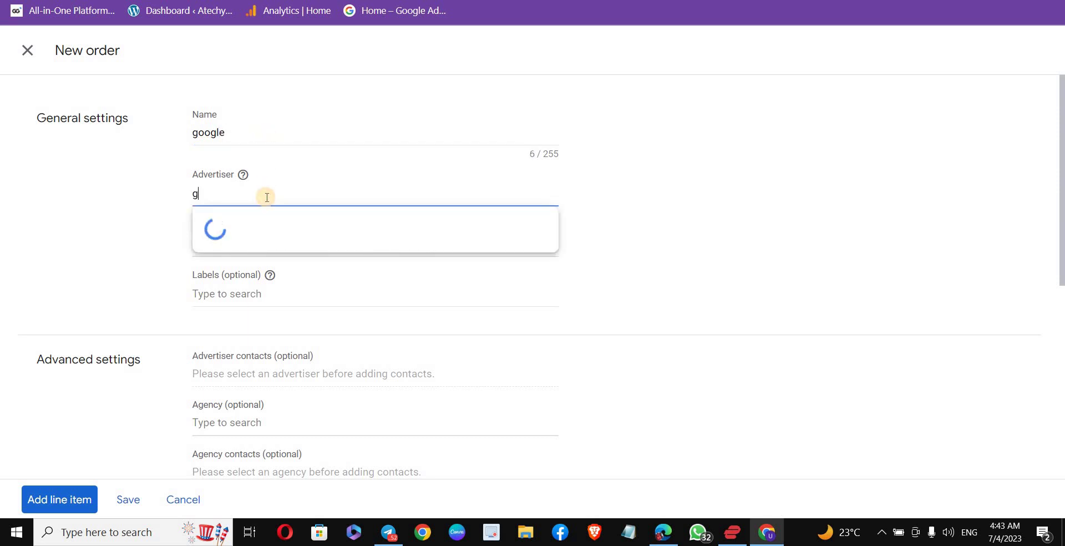
{"action": "type", "text": "oogle.com"}
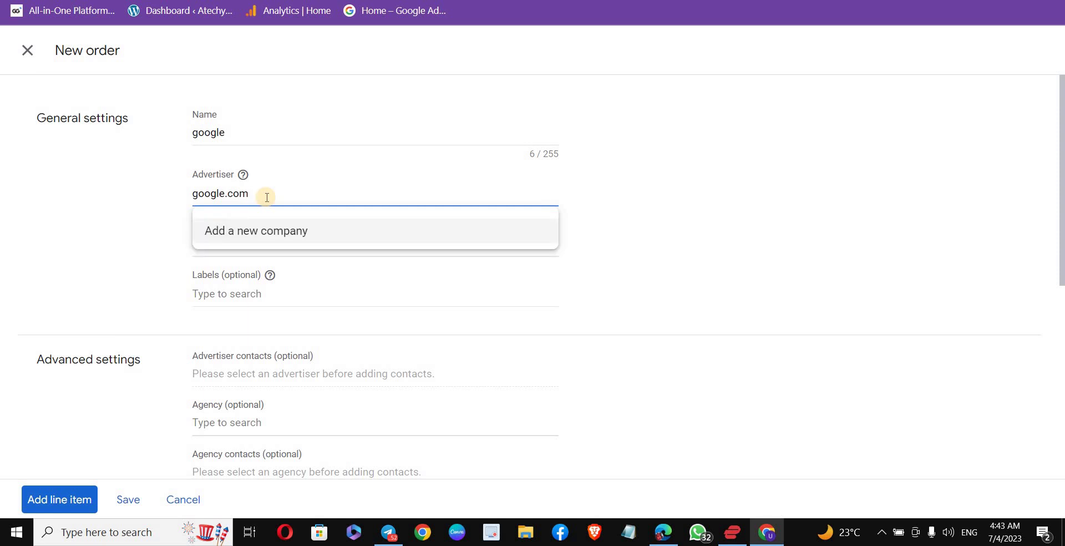
{"action": "key", "text": "Return"}
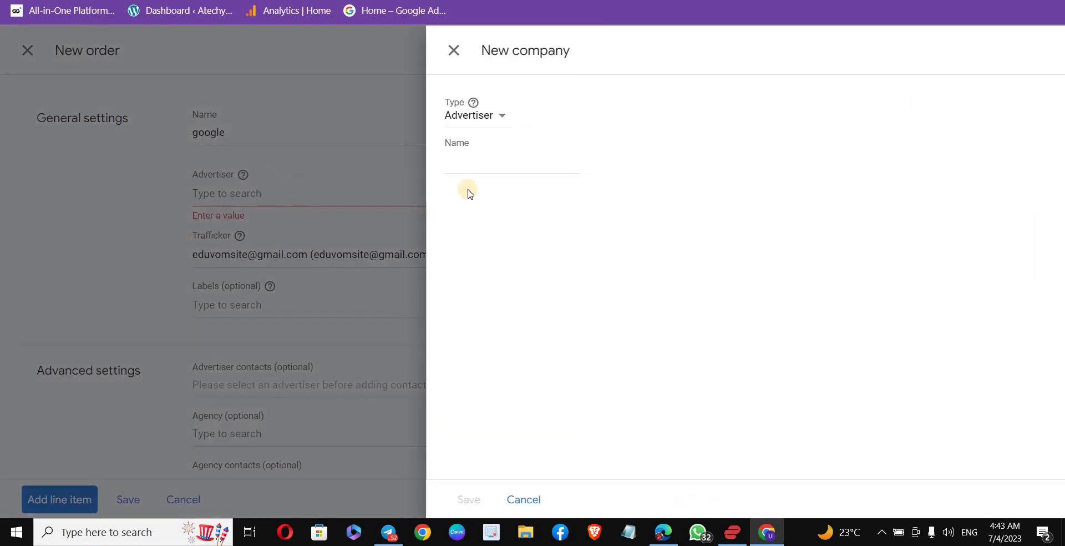
{"action": "left_click", "coordinate": [531, 160]}
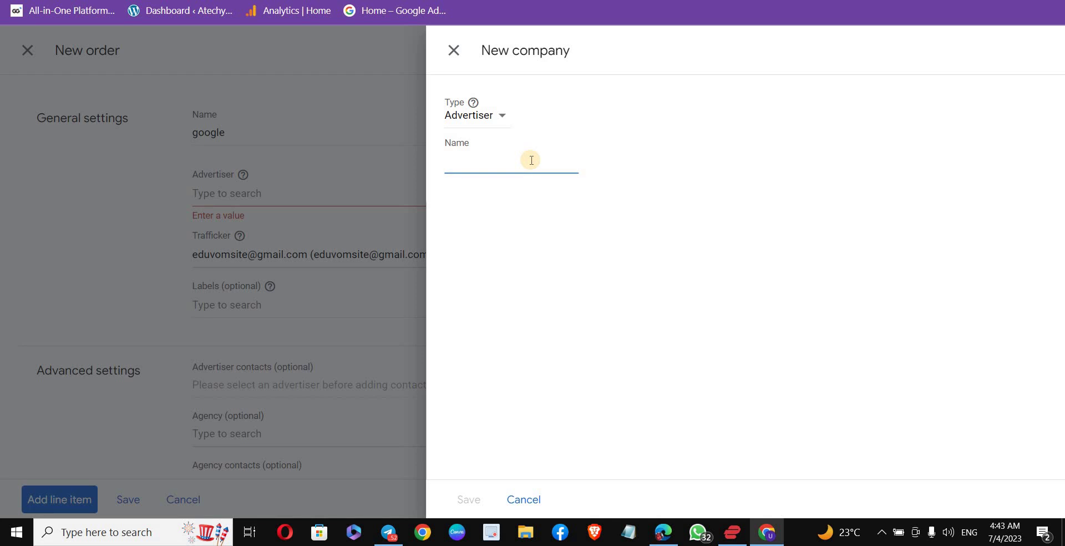
{"action": "type", "text": "google.com"}
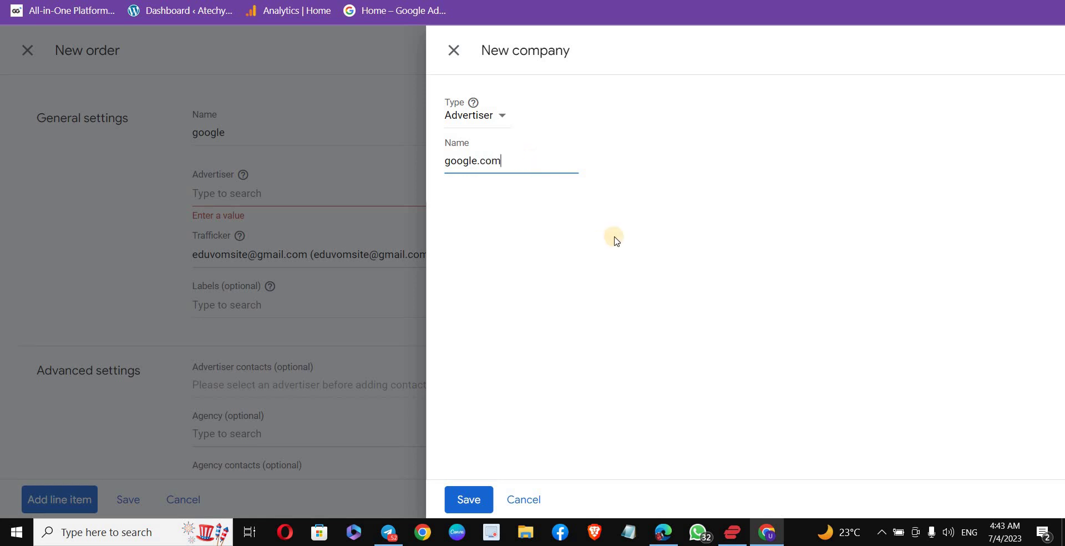
{"action": "left_click", "coordinate": [613, 240]}
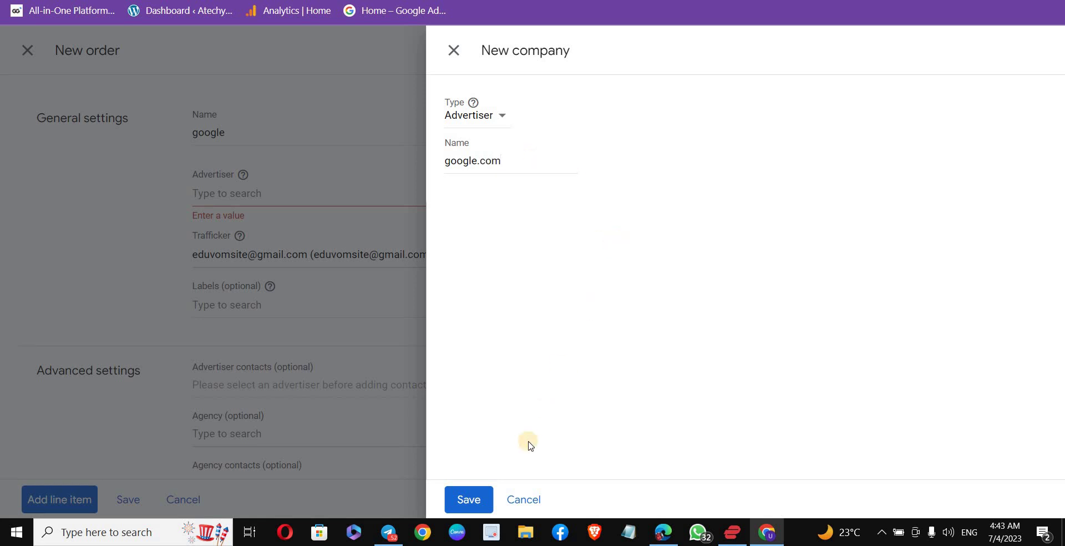
{"action": "left_click", "coordinate": [481, 494]}
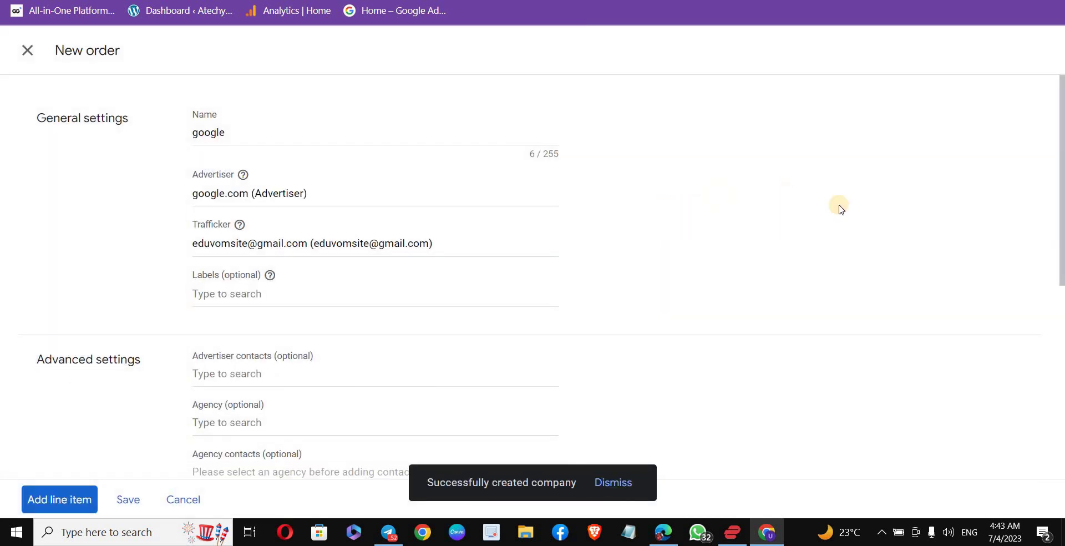
{"action": "left_click", "coordinate": [128, 499]}
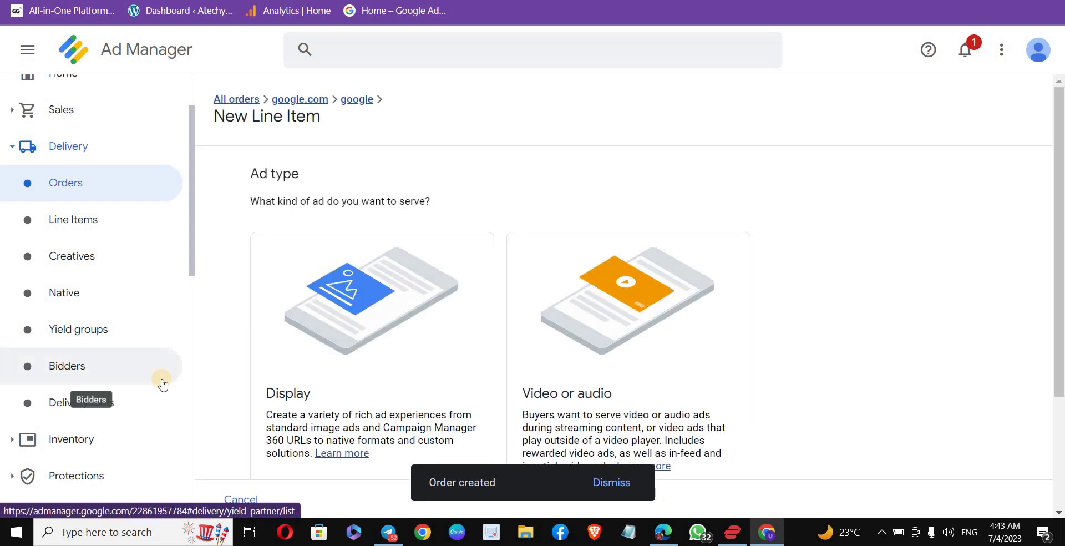
- Choose Display as the new line item's ad type and name the line item "ads1"
{"action": "scroll", "coordinate": [887, 362], "scroll_direction": "down", "scroll_amount": 3}
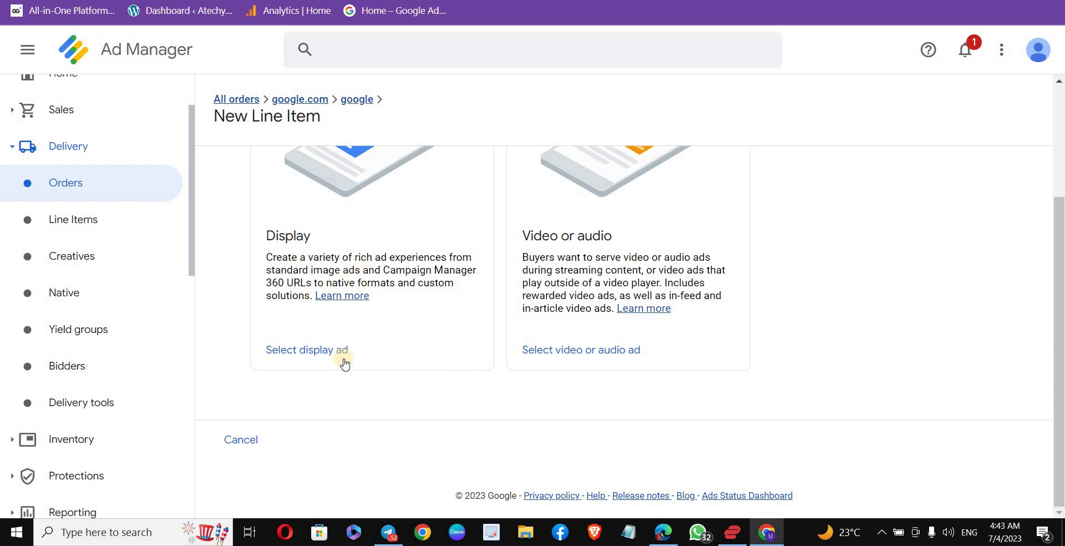
{"action": "left_click", "coordinate": [316, 348]}
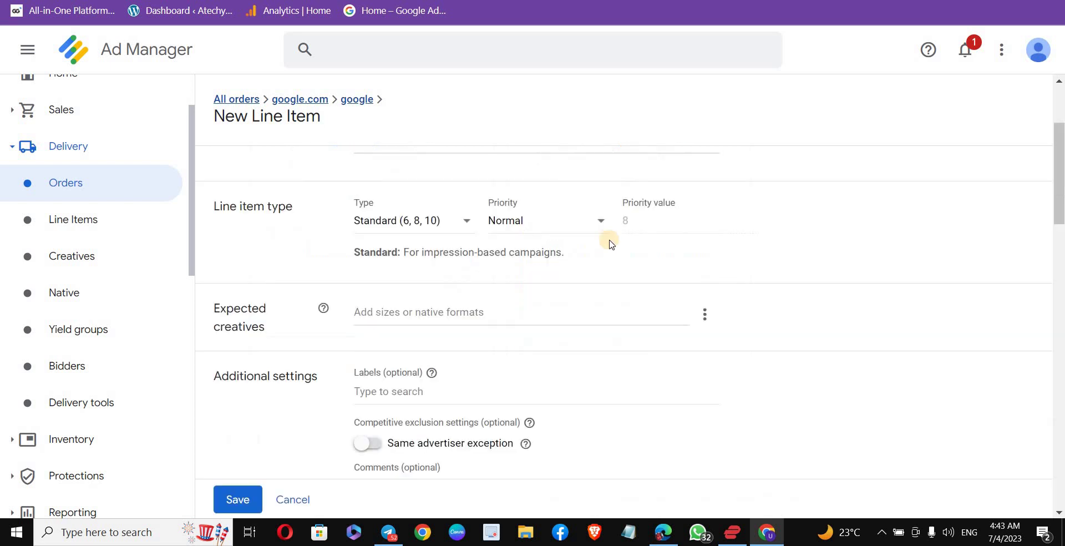
{"action": "left_click_drag", "start_coordinate": [1059, 128], "coordinate": [1059, 86]}
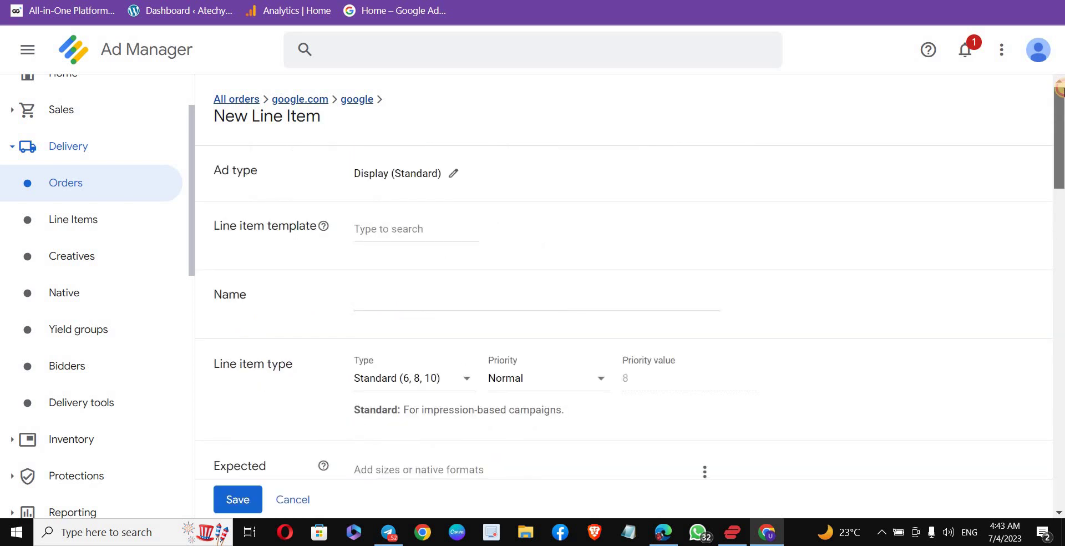
{"action": "scroll", "coordinate": [501, 125], "scroll_direction": "down", "scroll_amount": 4}
{"action": "scroll", "coordinate": [501, 125], "scroll_direction": "up", "scroll_amount": 2}
{"action": "left_click", "coordinate": [404, 252]}
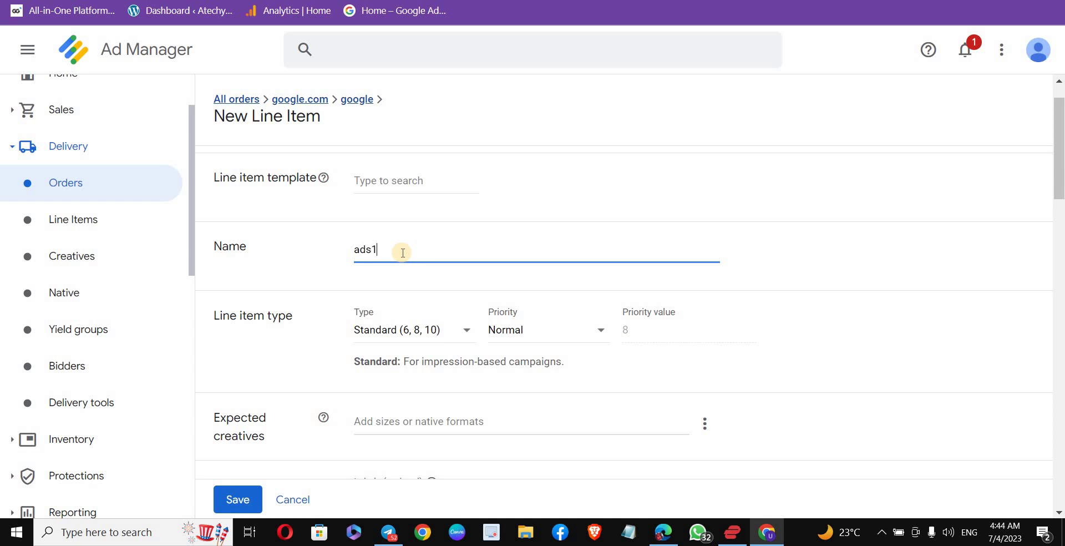
- Set the line item type to Ad Exchange (12) and enable All requested sizes for the expected creatives
{"action": "left_click_drag", "start_coordinate": [1059, 138], "coordinate": [1060, 165]}
{"action": "left_click", "coordinate": [445, 217]}
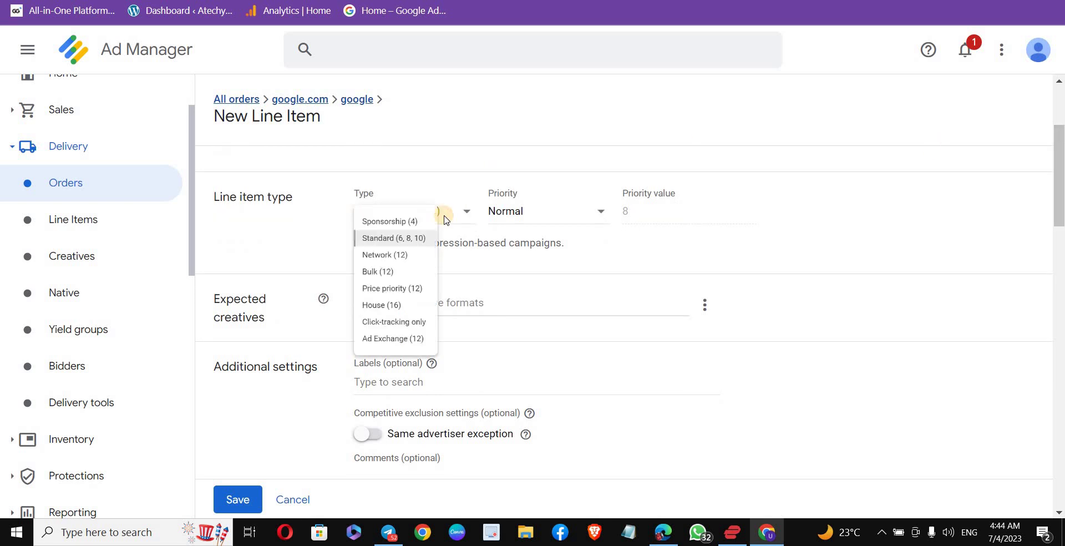
{"action": "left_click", "coordinate": [451, 399]}
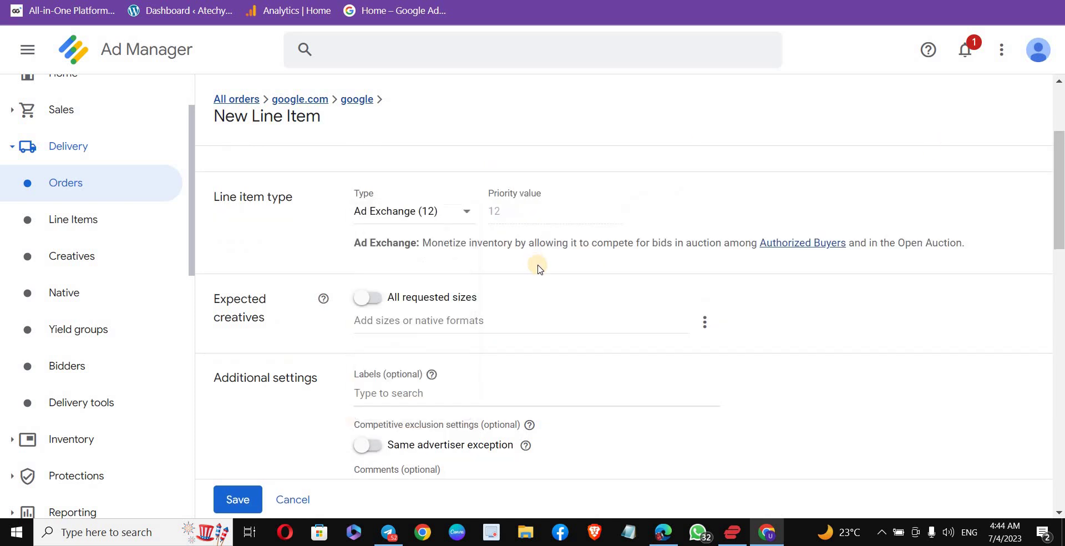
{"action": "left_click", "coordinate": [1061, 297]}
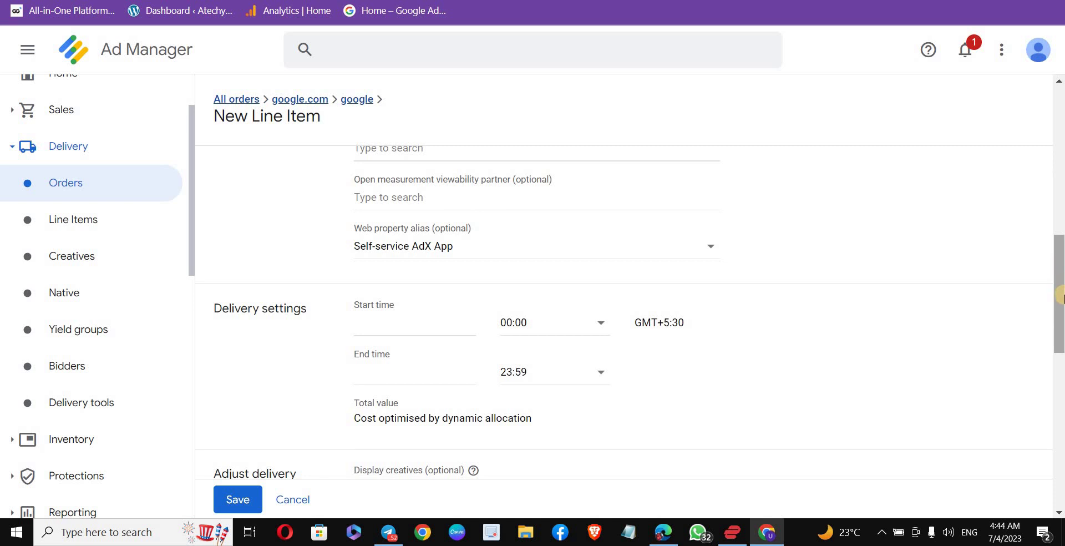
{"action": "scroll", "coordinate": [1061, 298], "scroll_direction": "up", "scroll_amount": 5}
{"action": "left_click", "coordinate": [363, 191]}
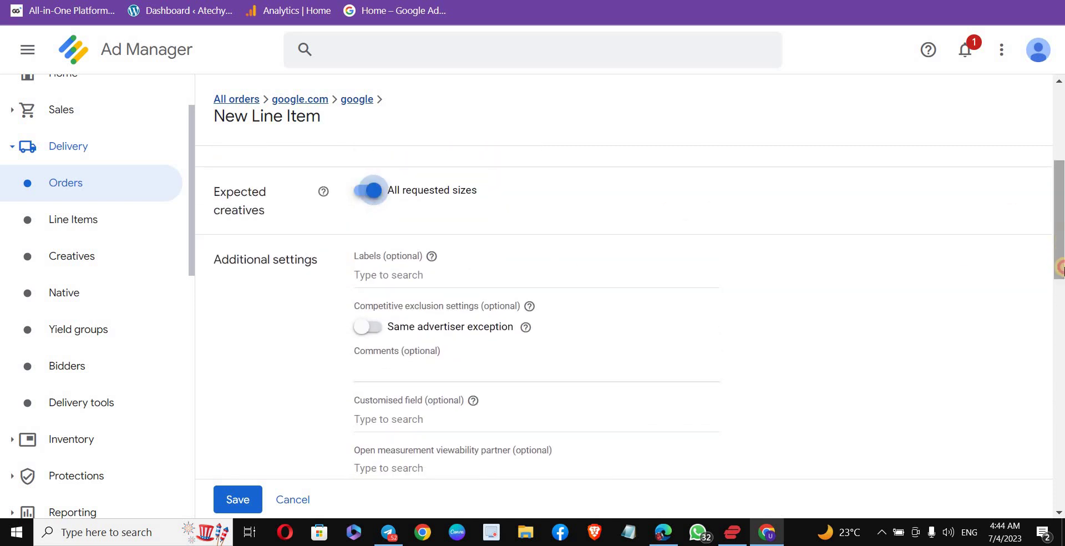
- Set the line item's web property alias to Self-service AdX Display
{"action": "scroll", "coordinate": [1061, 268], "scroll_direction": "down", "scroll_amount": 5}
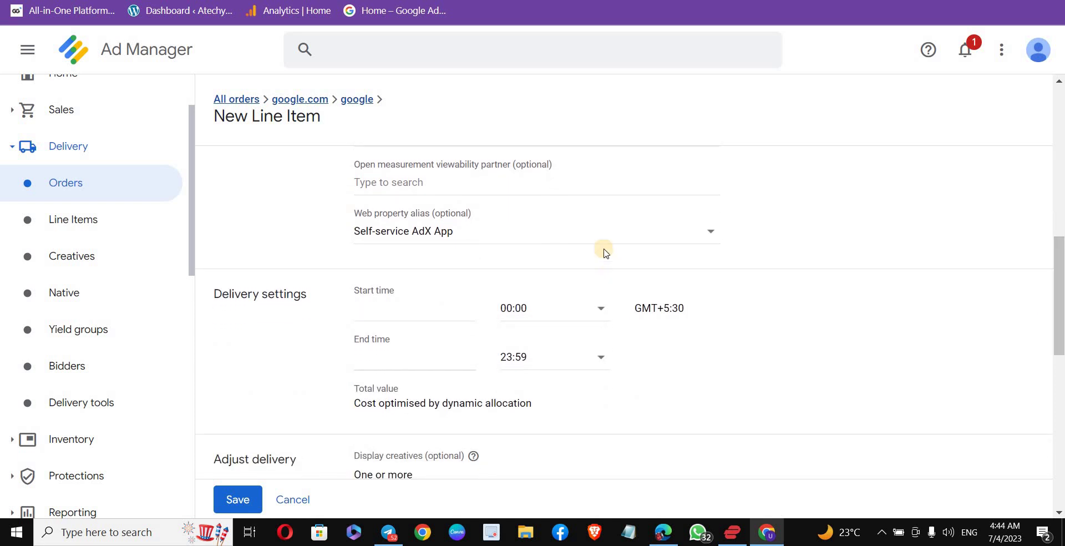
{"action": "left_click", "coordinate": [593, 233]}
{"action": "left_click", "coordinate": [584, 275]}
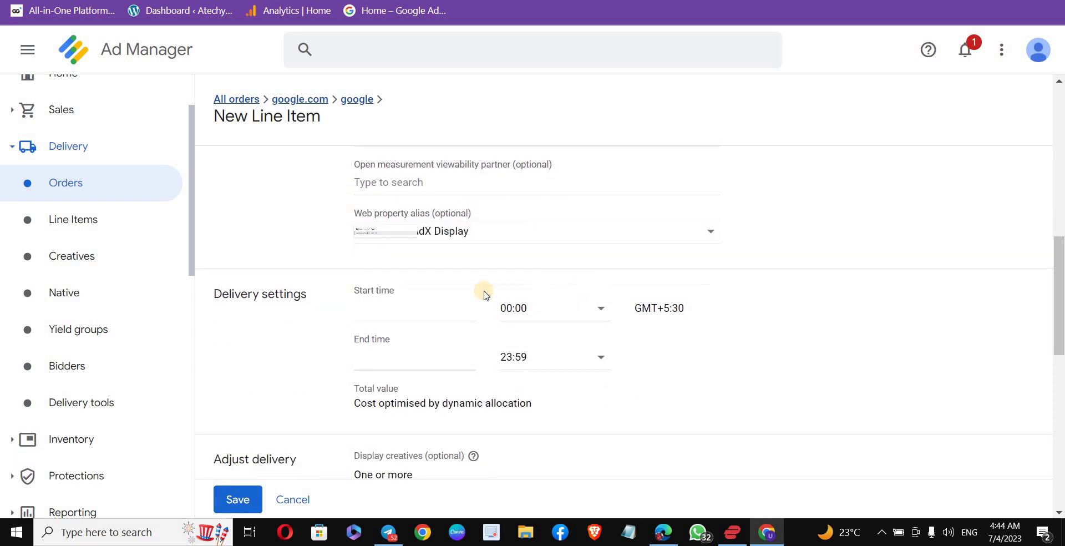
- Set the line item's delivery to start Immediately and its end time to Unlimited
{"action": "left_click", "coordinate": [449, 313]}
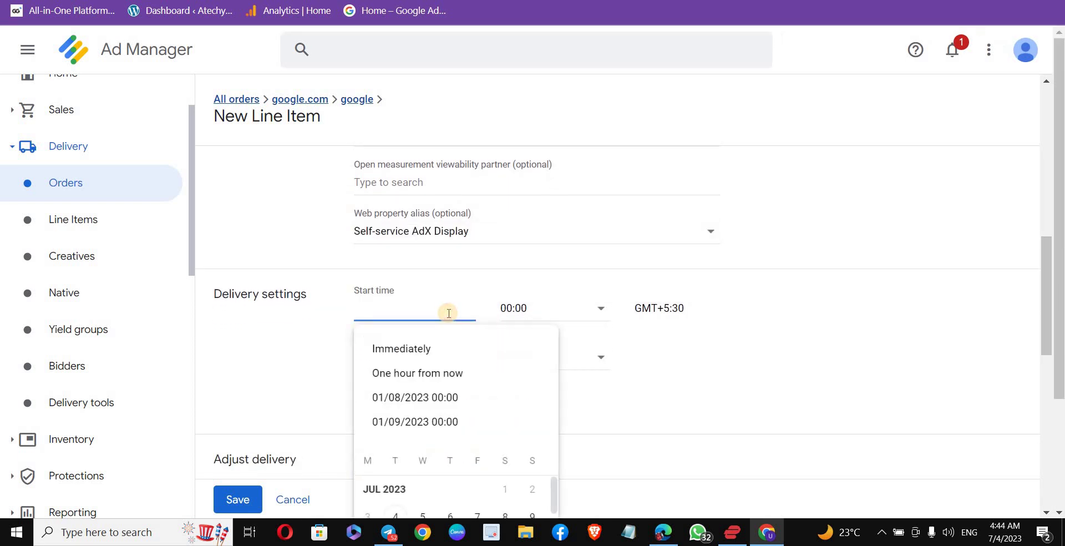
{"action": "left_click", "coordinate": [440, 346]}
{"action": "left_click", "coordinate": [432, 350]}
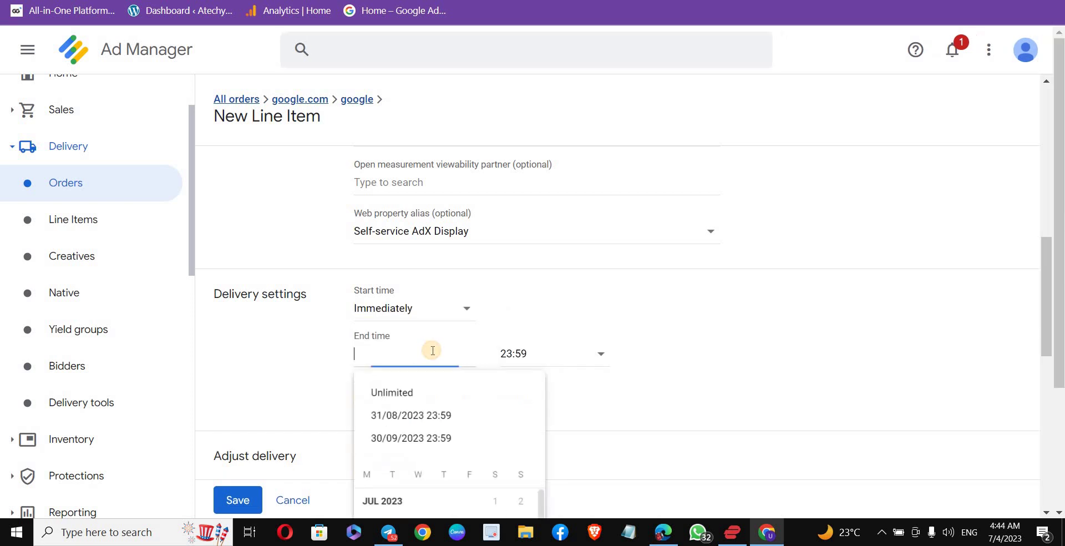
{"action": "left_click", "coordinate": [427, 393]}
{"action": "scroll", "coordinate": [1060, 311], "scroll_direction": "down", "scroll_amount": 6}
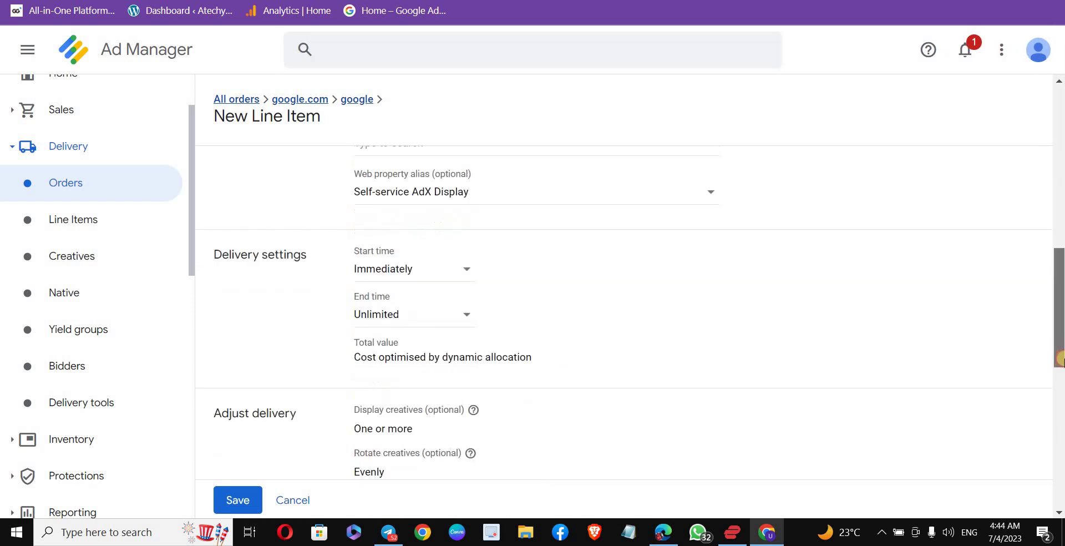
{"action": "scroll", "coordinate": [796, 341], "scroll_direction": "down", "scroll_amount": 4}
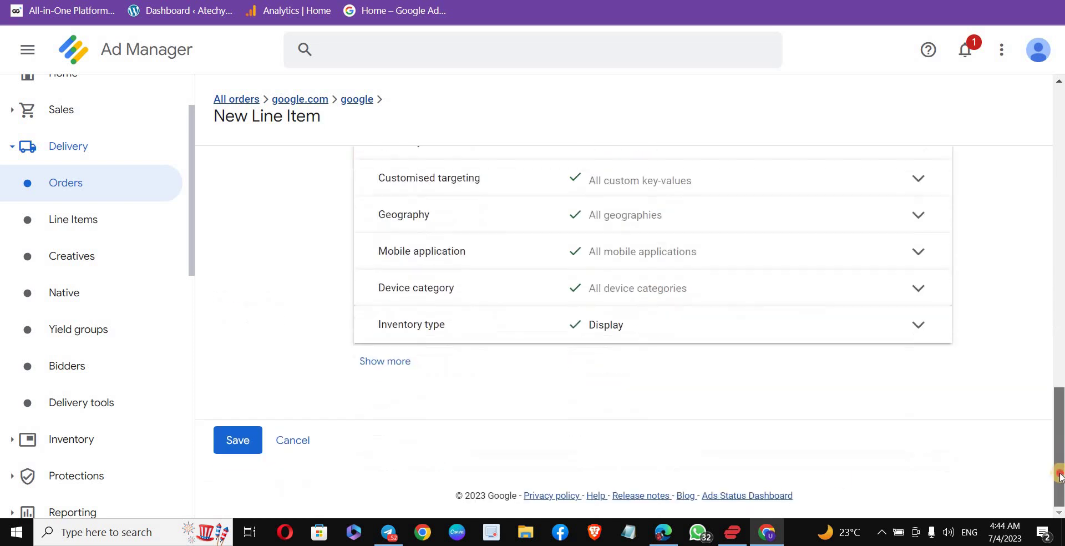
- Save the new ads1 line item and review its saved settings
{"action": "left_click", "coordinate": [240, 447]}
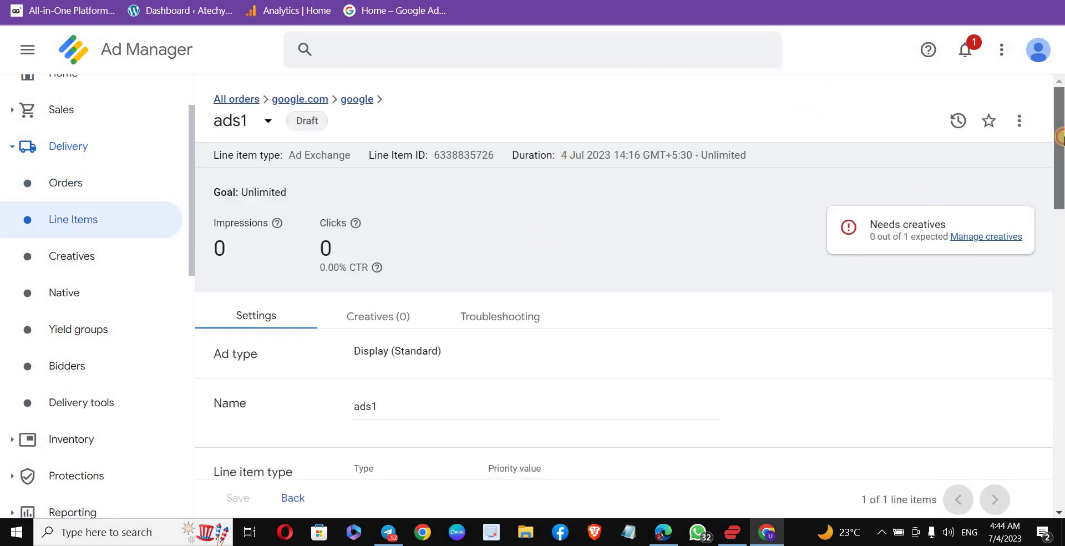
{"action": "mouse_move", "coordinate": [1061, 138]}
{"action": "left_mouse_down"}
{"action": "mouse_move", "coordinate": [1061, 186]}
{"action": "mouse_move", "coordinate": [1060, 150]}
{"action": "left_mouse_up"}
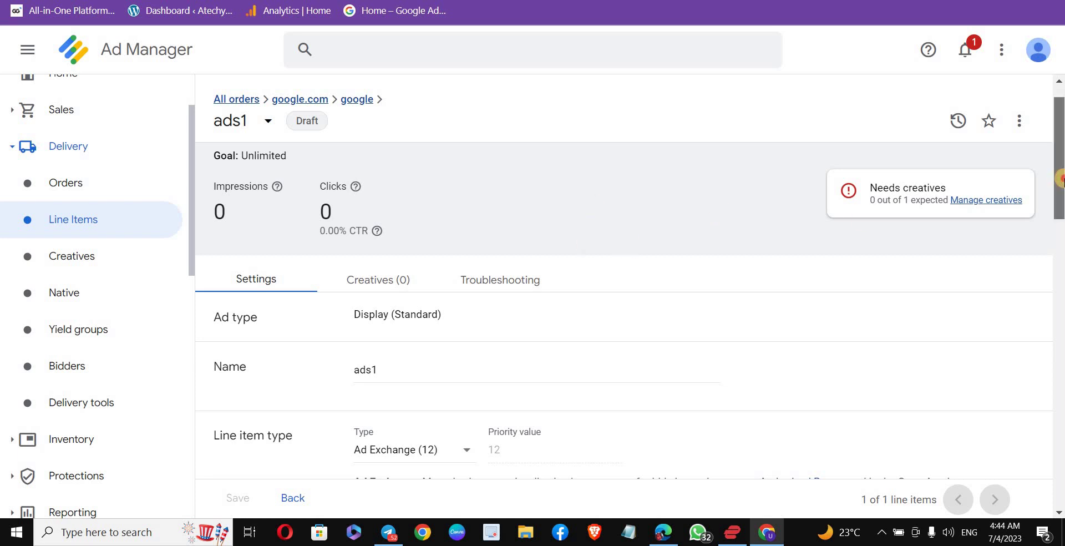
{"action": "left_click_drag", "start_coordinate": [1059, 178], "coordinate": [1059, 204]}
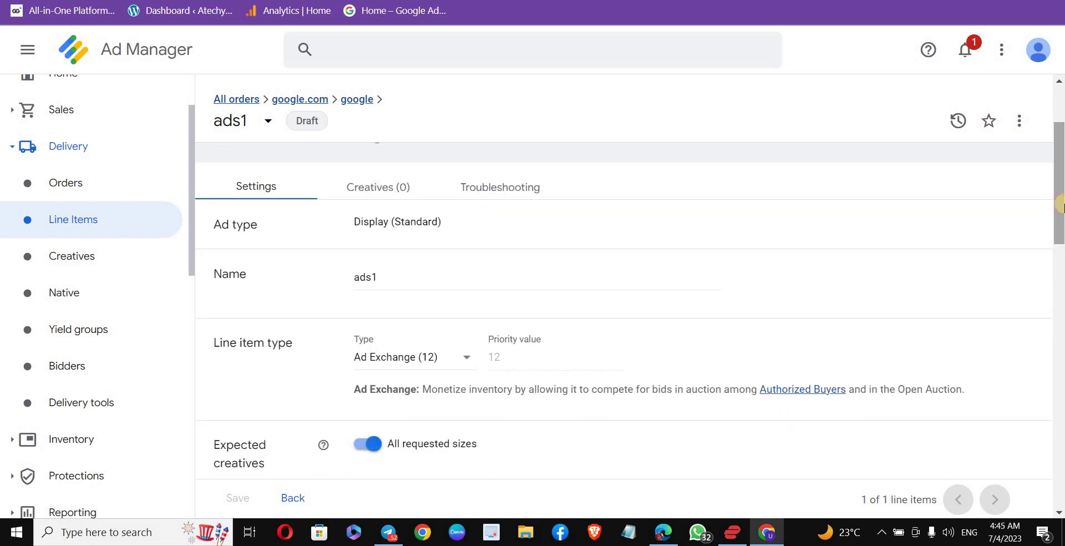
{"action": "left_click_drag", "start_coordinate": [1059, 205], "coordinate": [1060, 162]}
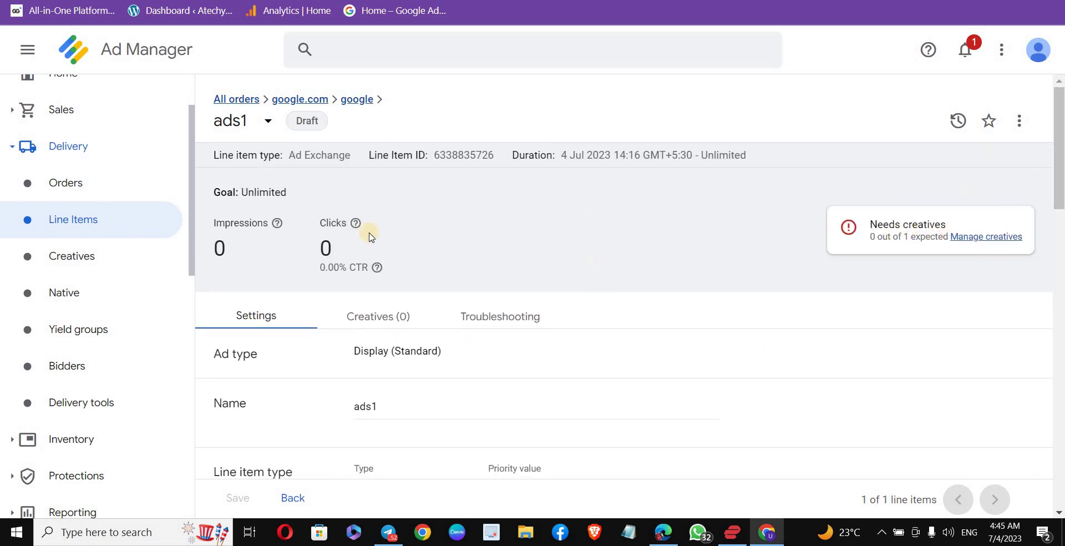
- Automatically generate a creative for the ads1 line item
{"action": "left_click", "coordinate": [376, 316]}
{"action": "left_click", "coordinate": [315, 433]}
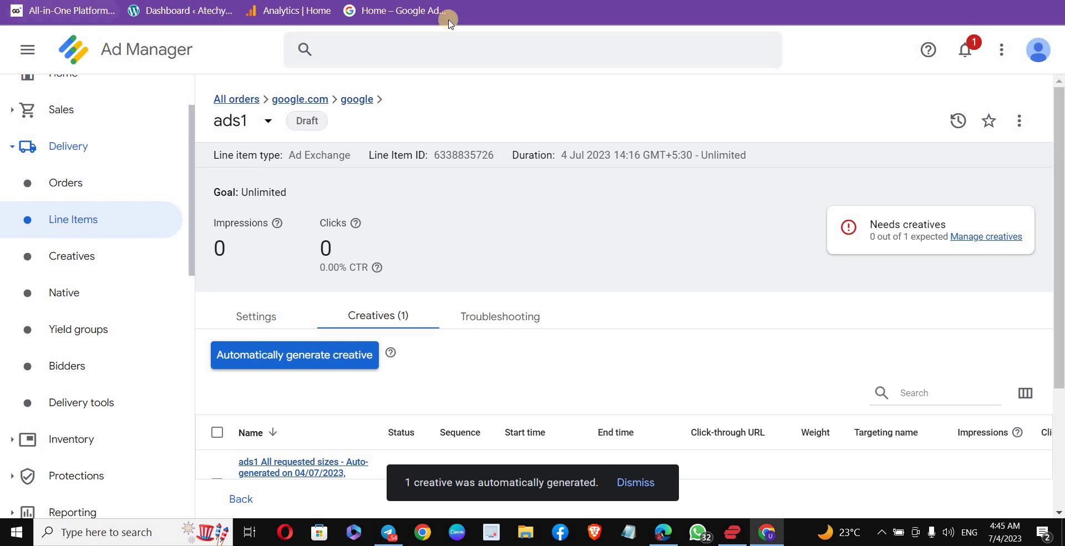
{"action": "right_click", "coordinate": [454, 169]}
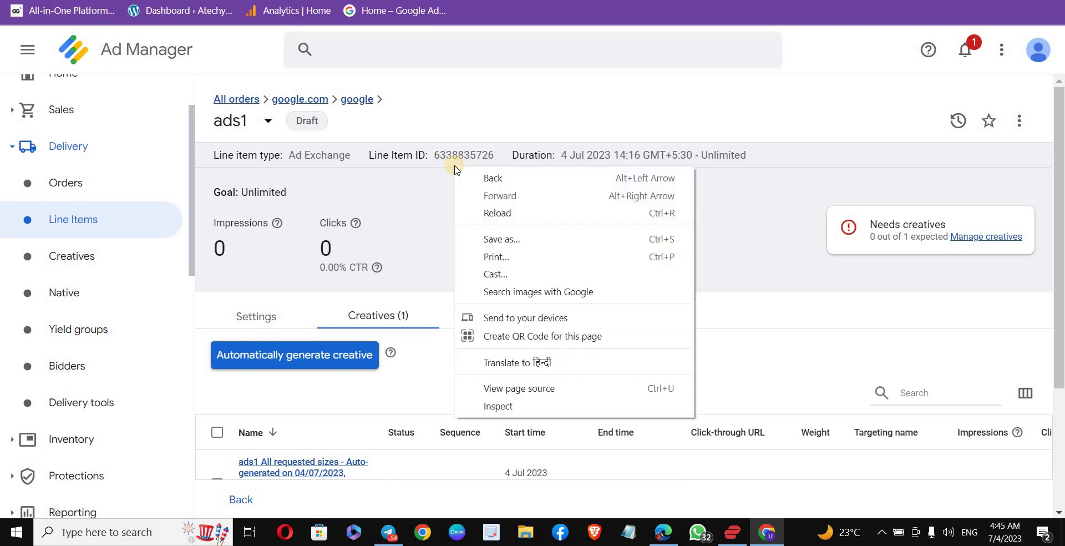
{"action": "right_click", "coordinate": [552, 103]}
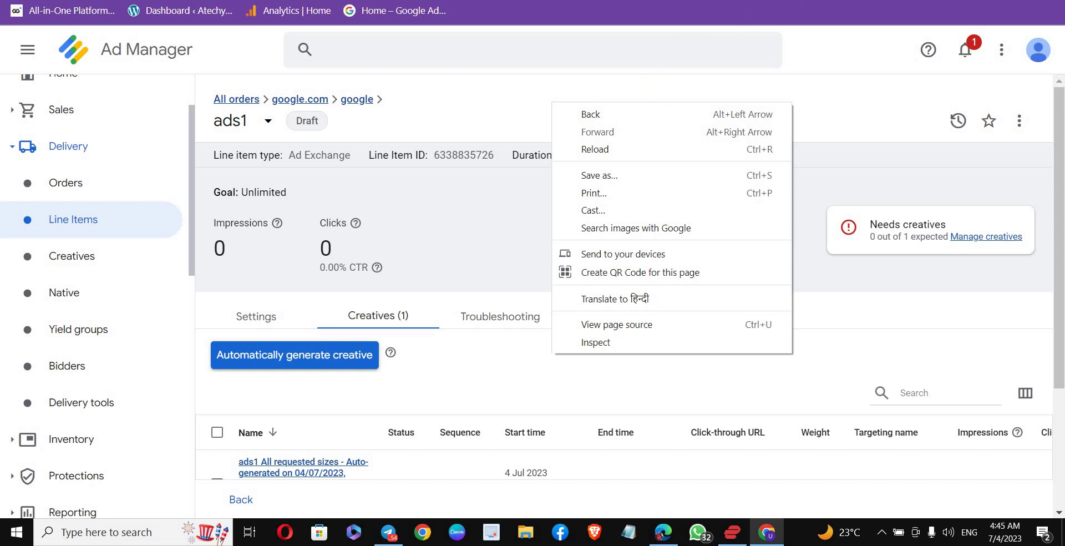
{"action": "key", "text": "Escape"}
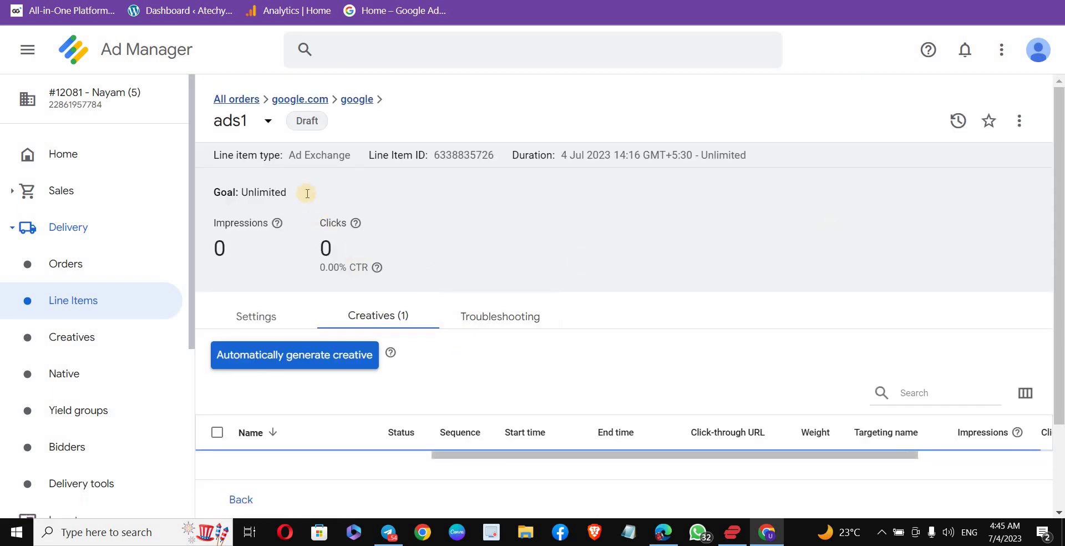
- Approve the google order that contains the ads1 line item, and return to the orders list
{"action": "left_click", "coordinate": [281, 320]}
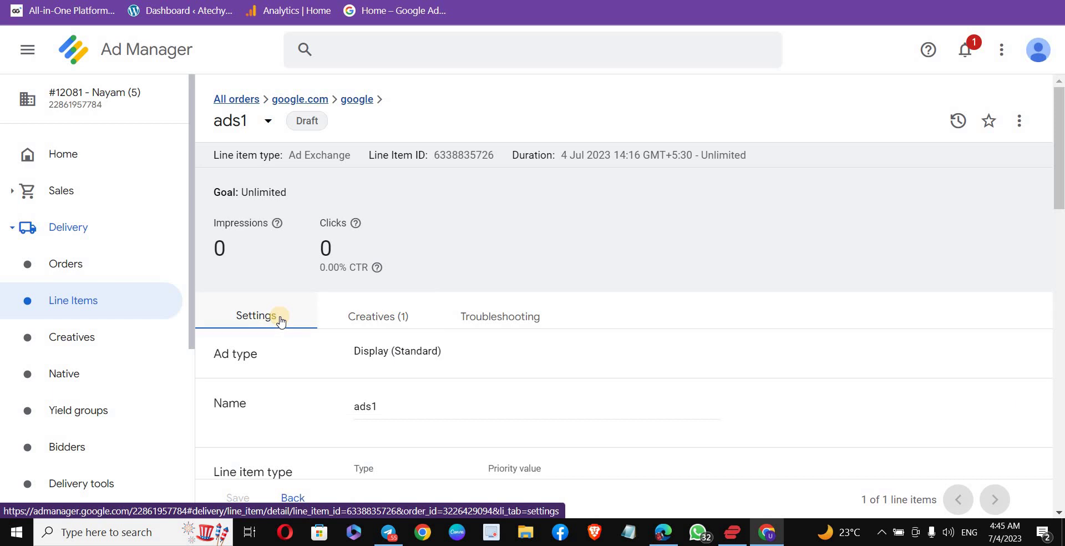
{"action": "left_click", "coordinate": [94, 264]}
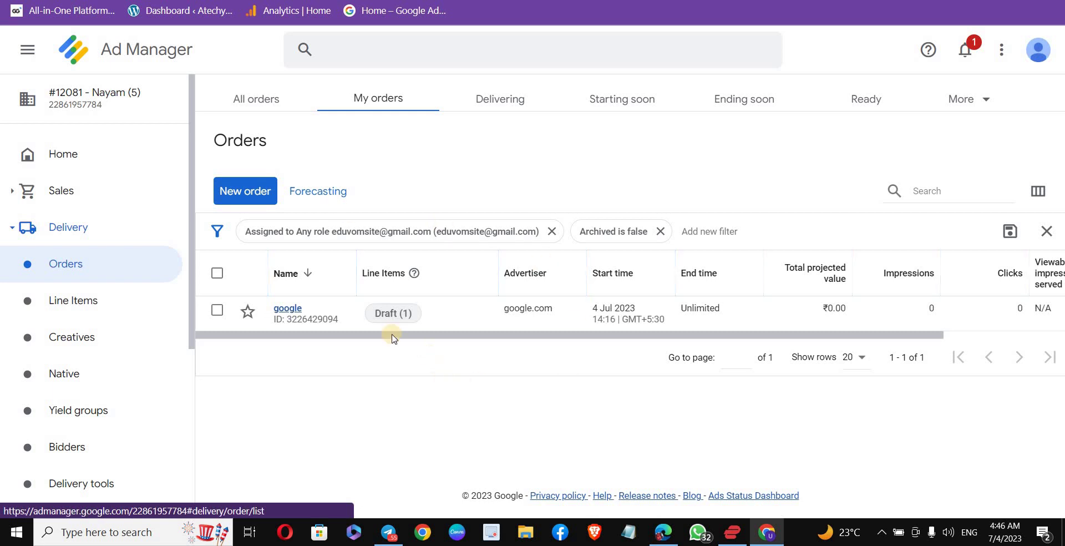
{"action": "left_click", "coordinate": [286, 309]}
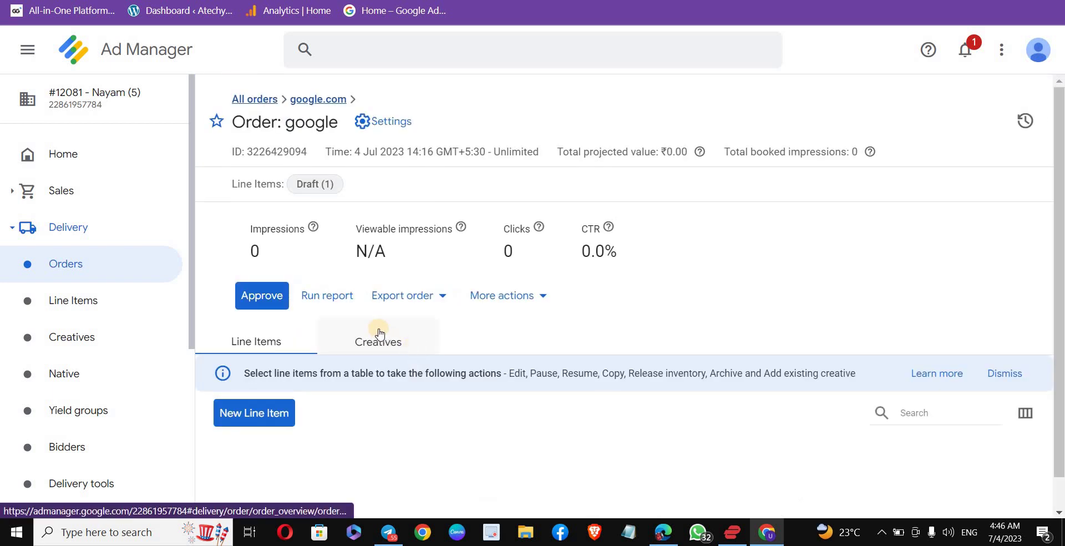
{"action": "left_click", "coordinate": [265, 298]}
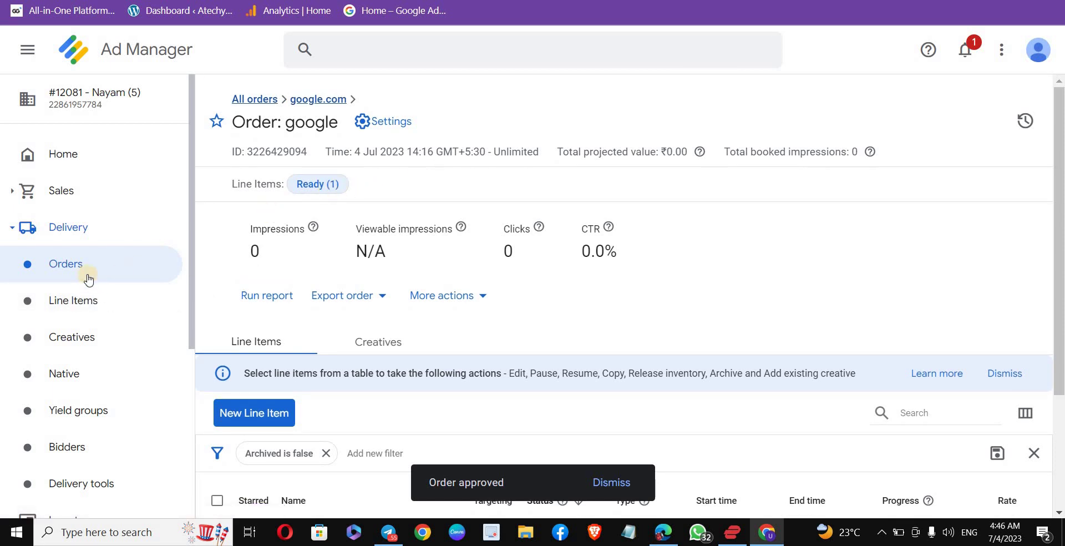
{"action": "left_click", "coordinate": [71, 237]}
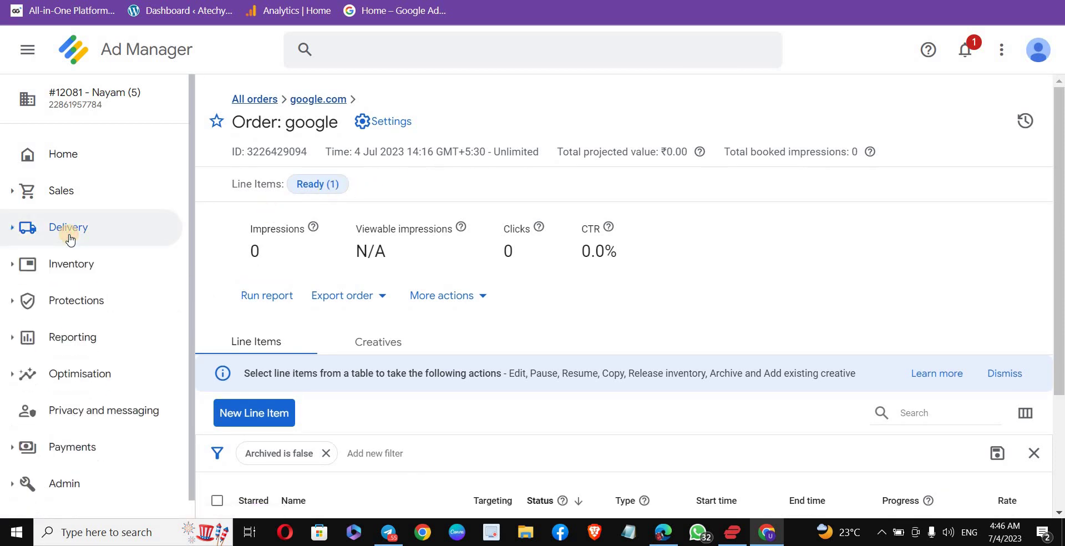
{"action": "left_click", "coordinate": [67, 235]}
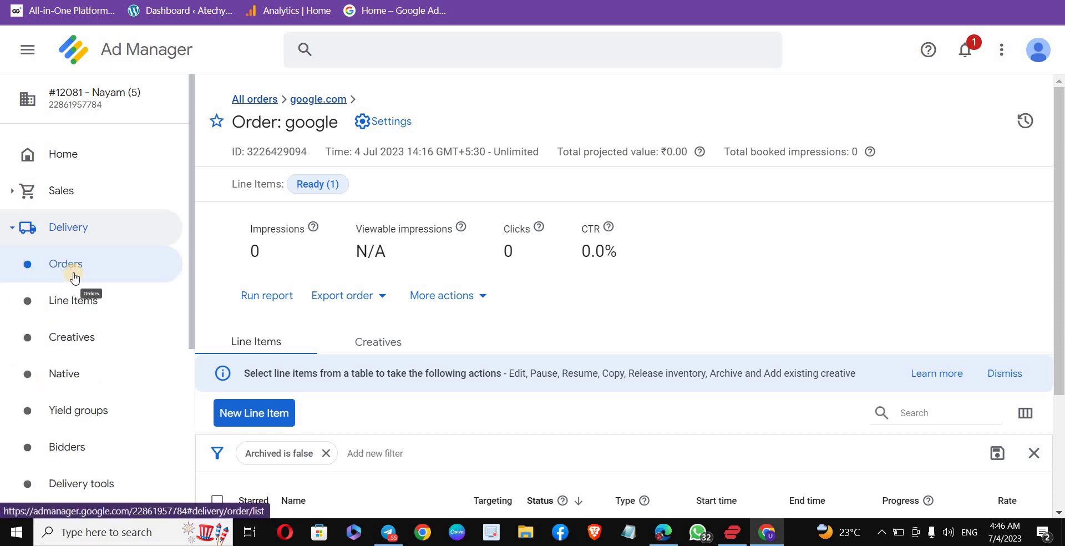
{"action": "left_click", "coordinate": [75, 277]}
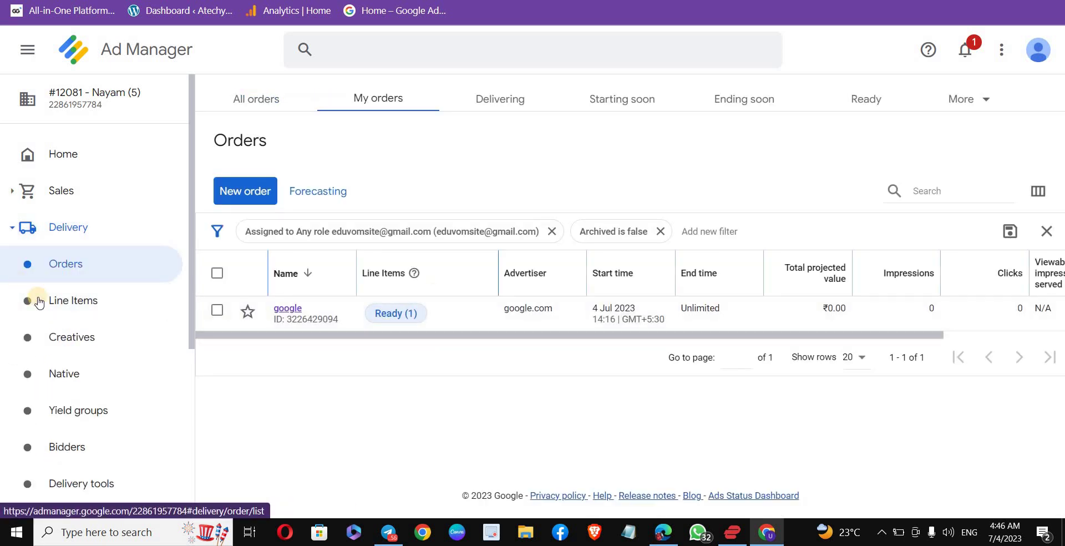
- Archive all existing top-level ad units in the inventory
{"action": "scroll", "coordinate": [183, 355], "scroll_direction": "down", "scroll_amount": 3}
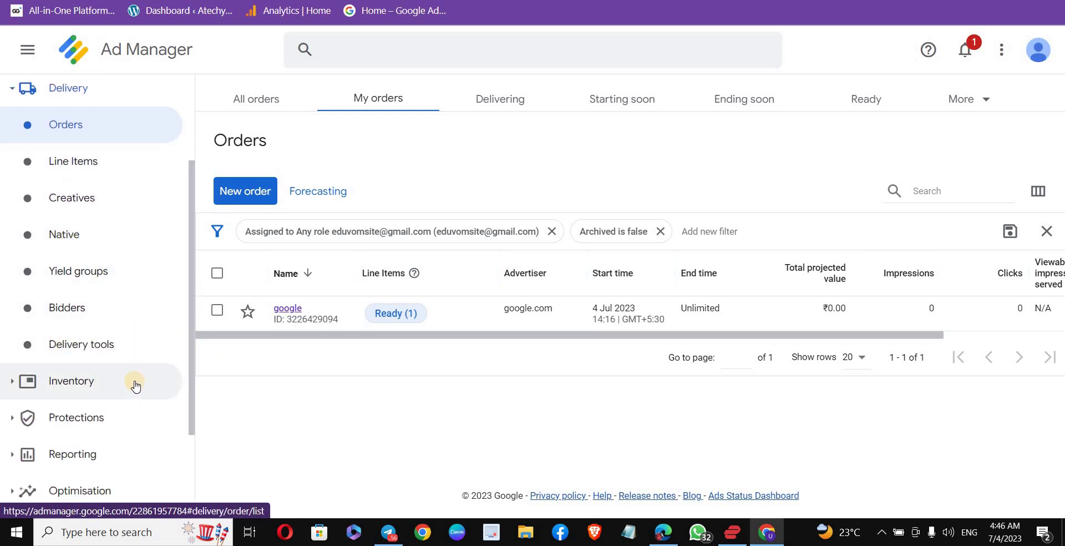
{"action": "left_click", "coordinate": [133, 385]}
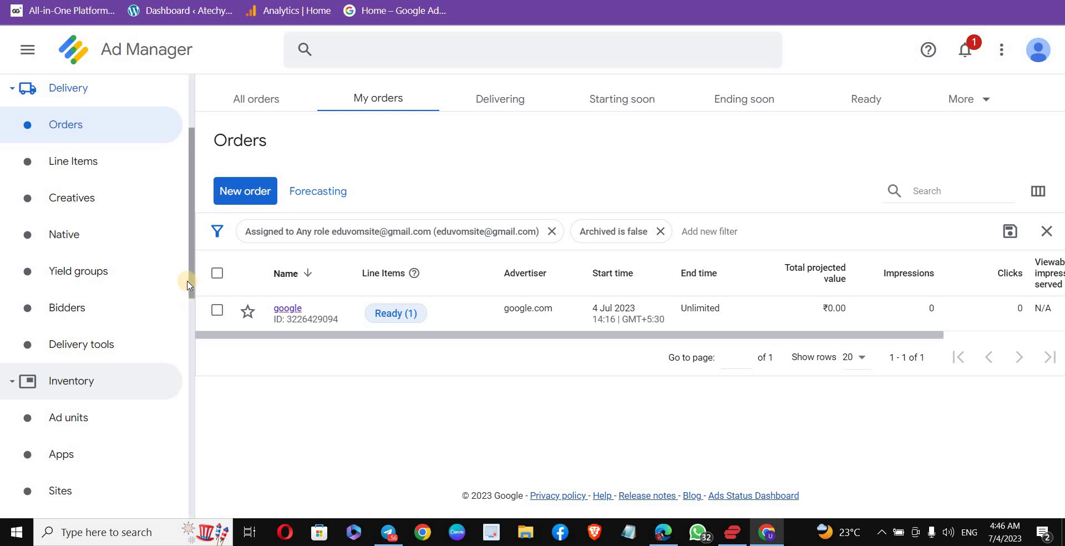
{"action": "left_click_drag", "start_coordinate": [191, 288], "coordinate": [166, 403]}
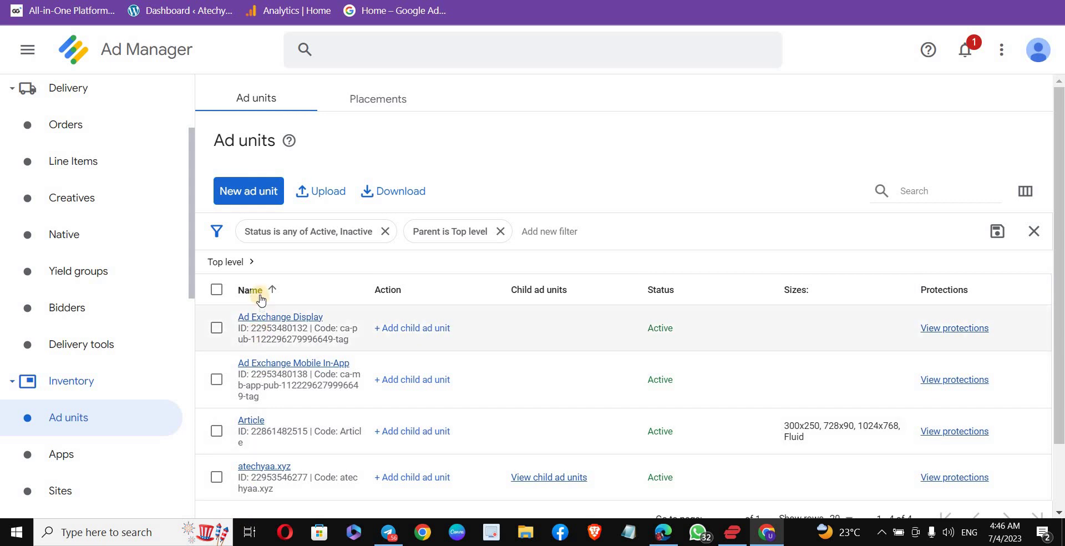
{"action": "scroll", "coordinate": [1059, 259], "scroll_direction": "down", "scroll_amount": 2}
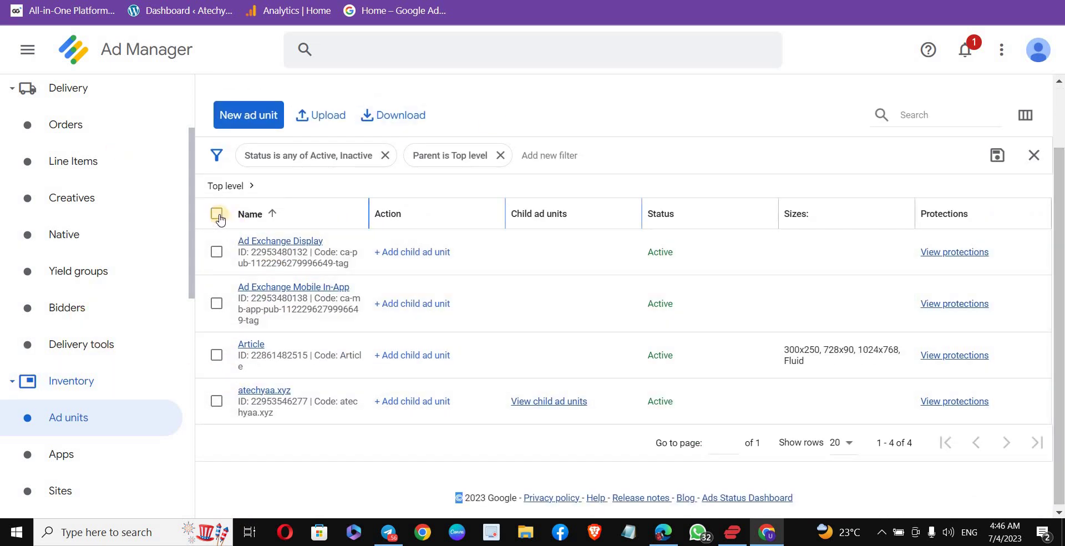
{"action": "left_click", "coordinate": [217, 214]}
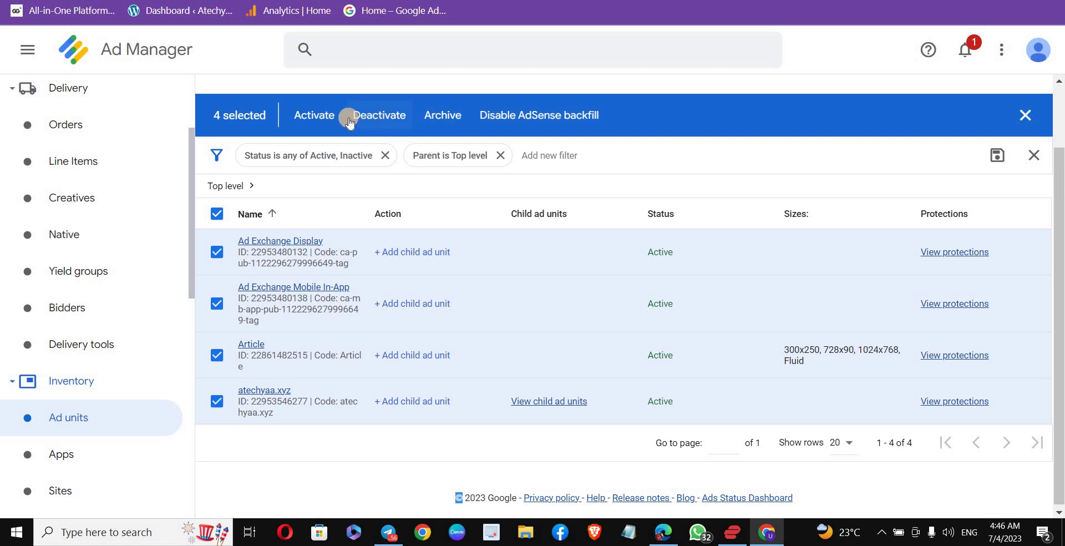
{"action": "left_click", "coordinate": [451, 116]}
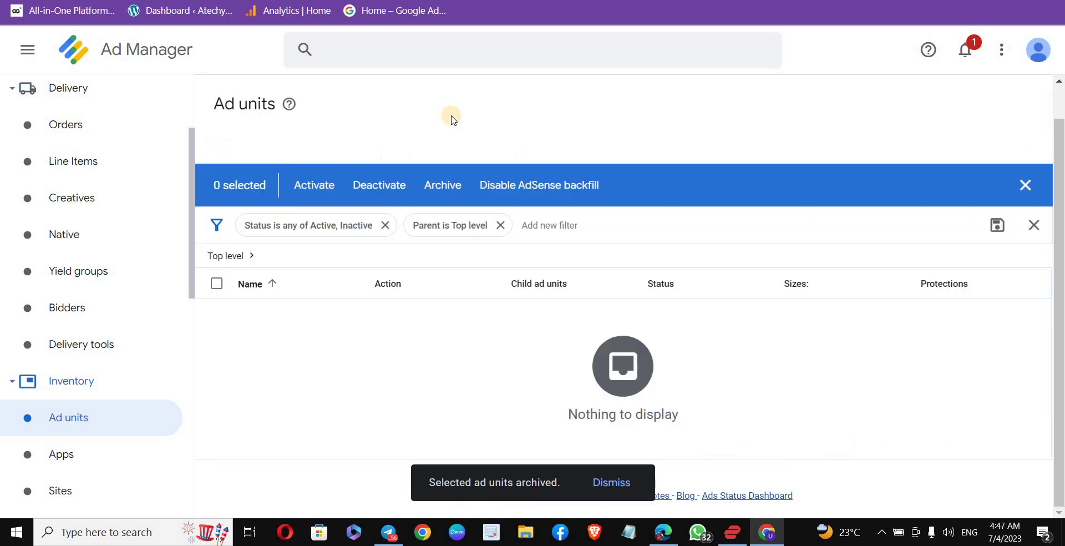
- Start a new top-level ad unit with the name "ads" and the code "ads123"
{"action": "left_click", "coordinate": [249, 186]}
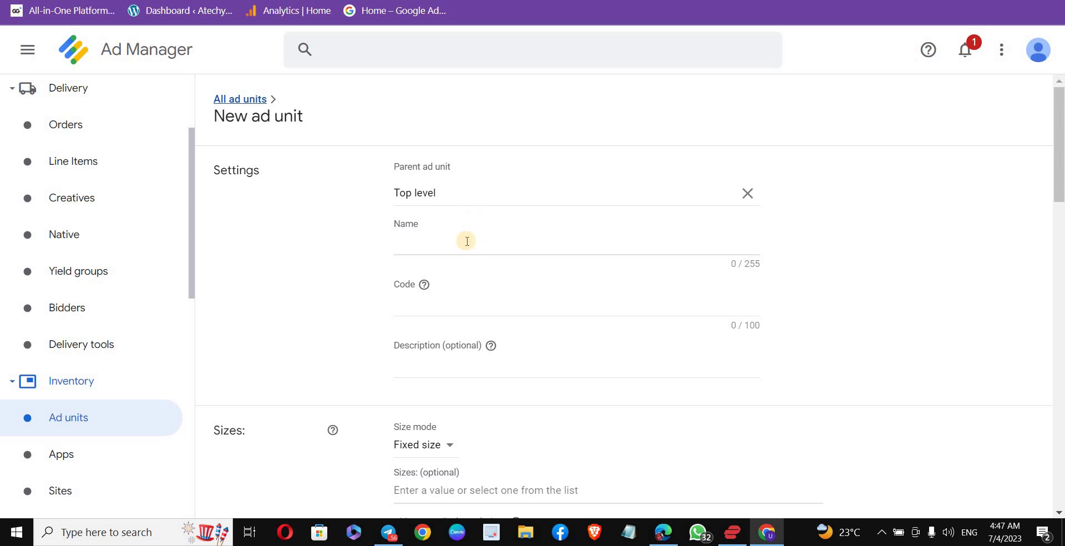
{"action": "left_click", "coordinate": [467, 240]}
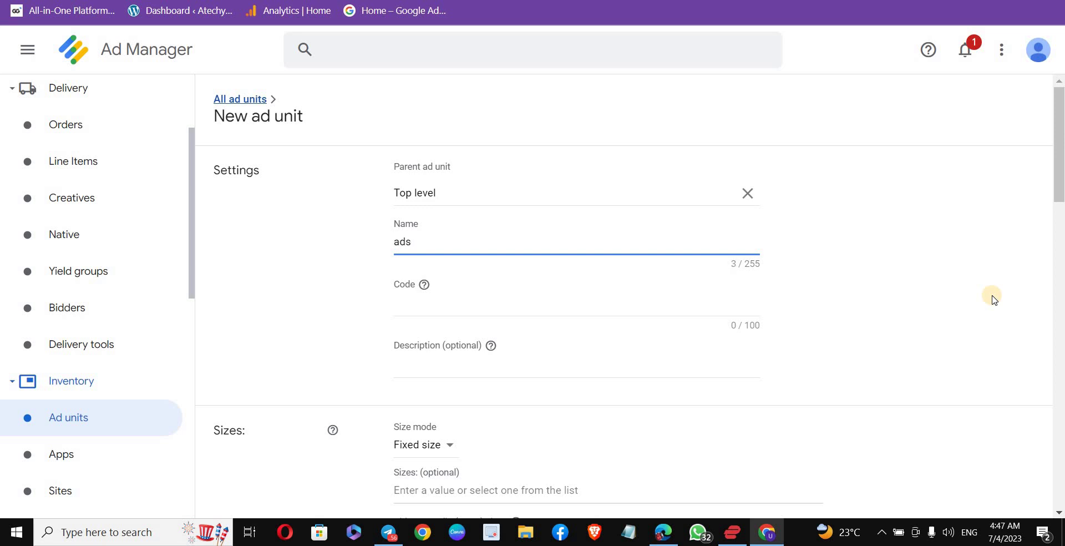
{"action": "left_click", "coordinate": [510, 306]}
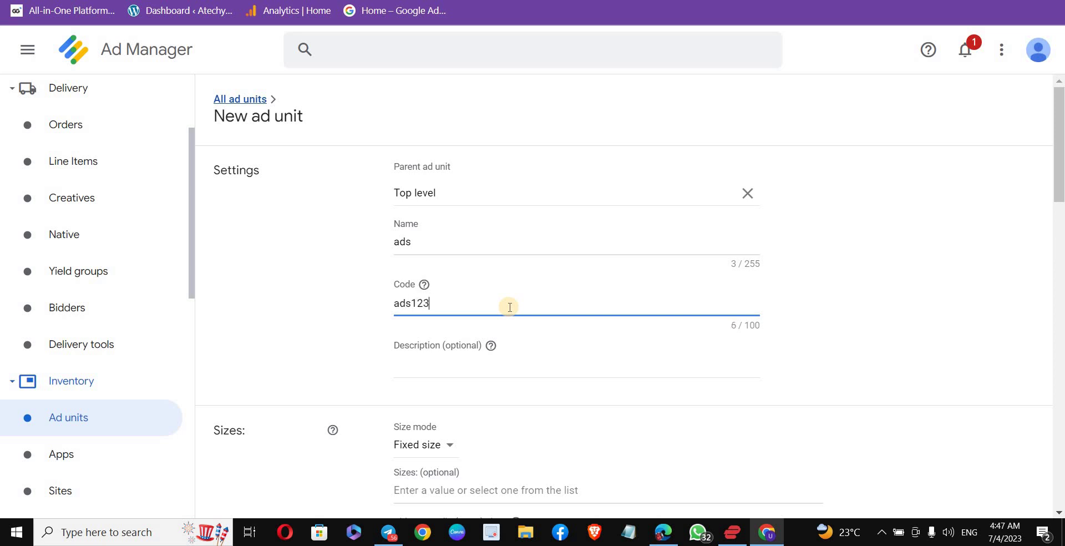
- Add the fixed size 300x250 (Medium Rectangle) to the new ad unit and save it
{"action": "left_click_drag", "start_coordinate": [1061, 188], "coordinate": [1060, 257]}
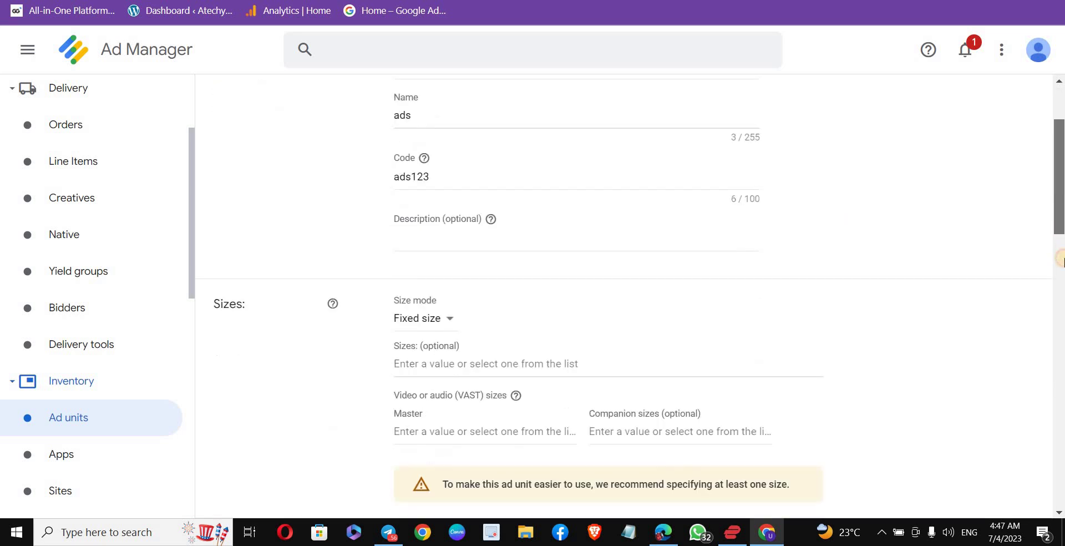
{"action": "left_click_drag", "start_coordinate": [1060, 293], "coordinate": [720, 254]}
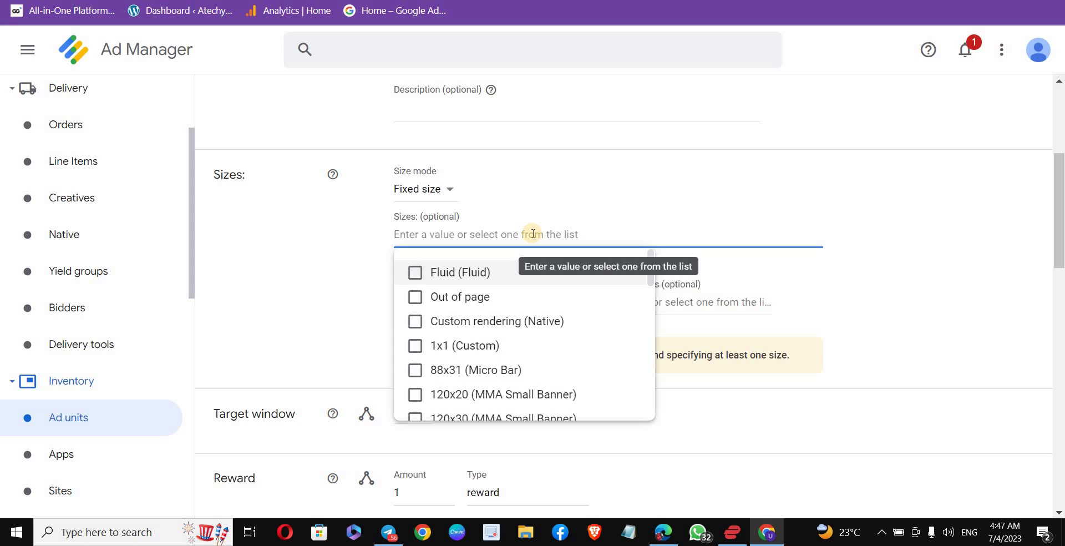
{"action": "type", "text": "300"}
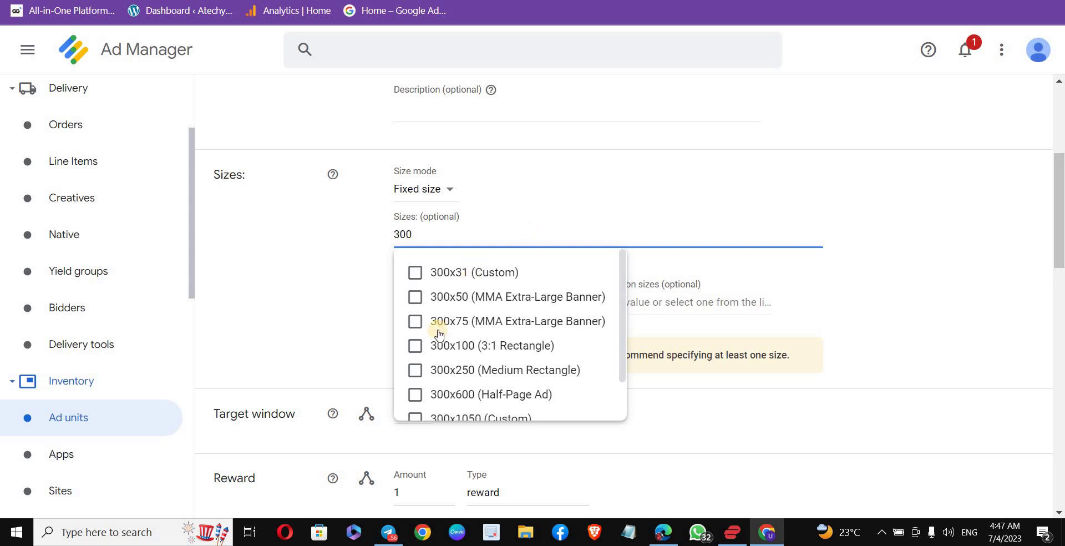
{"action": "left_click", "coordinate": [466, 370]}
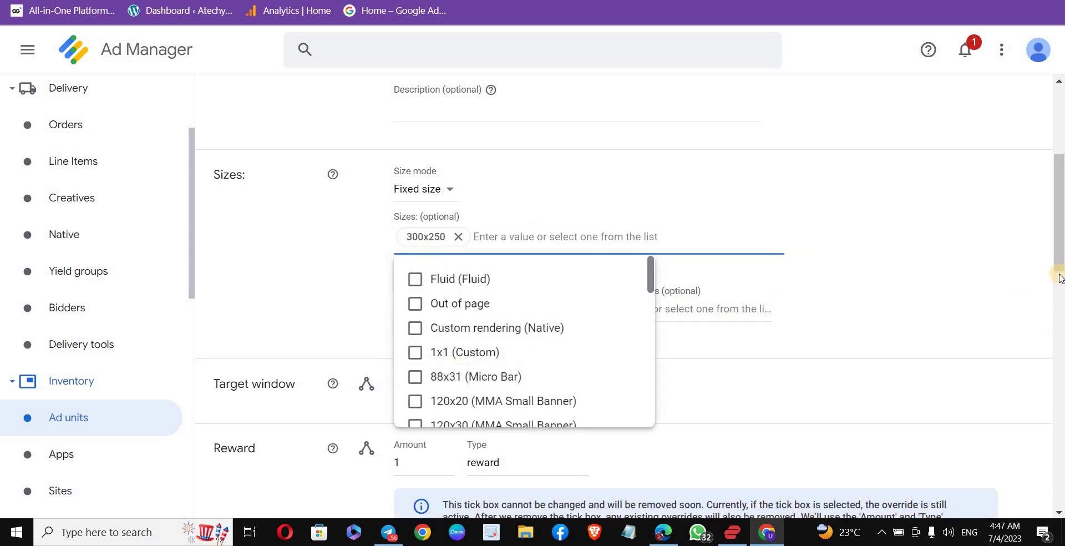
{"action": "left_click_drag", "start_coordinate": [1060, 248], "coordinate": [1060, 460]}
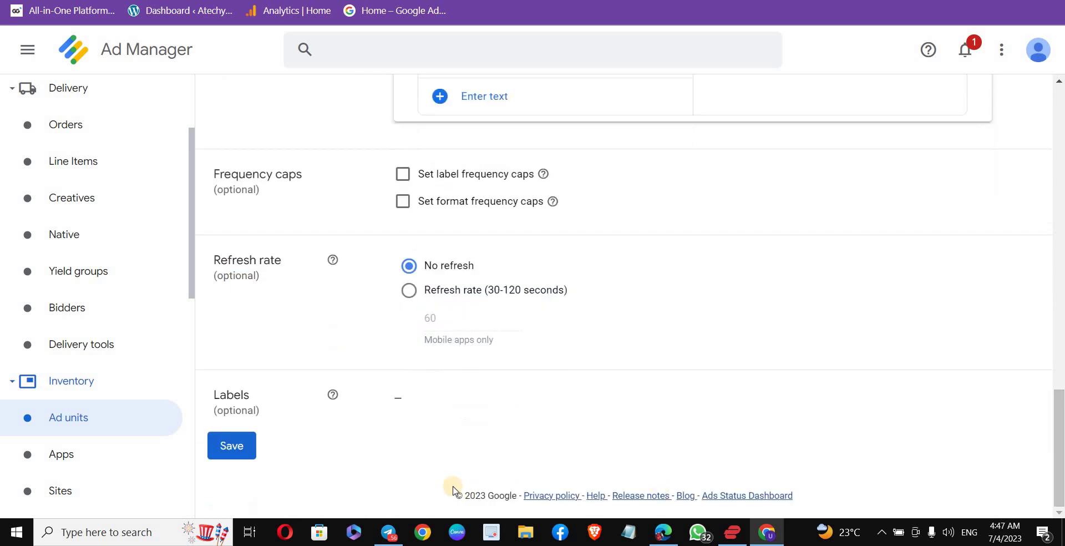
{"action": "left_click", "coordinate": [222, 461]}
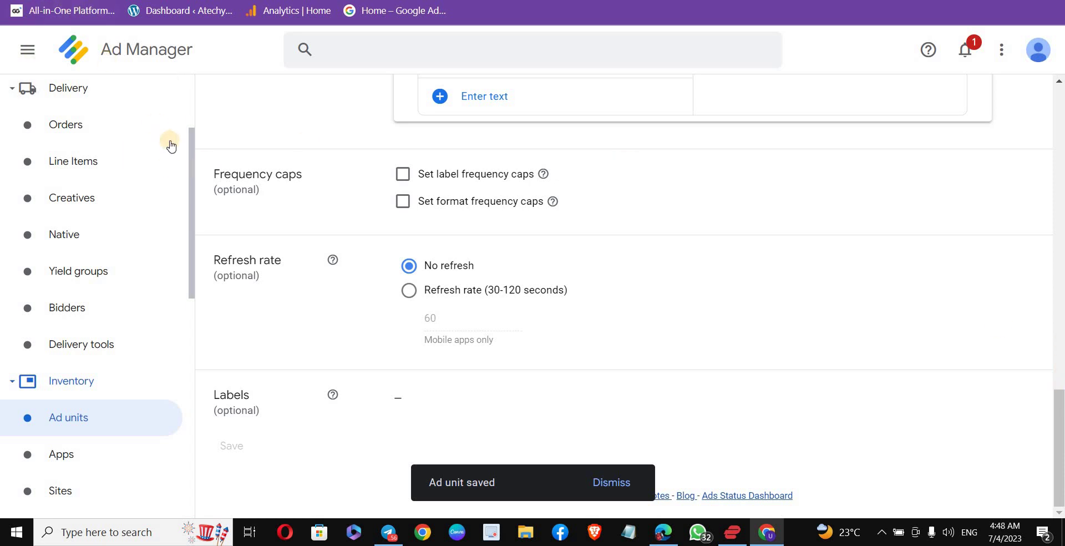
- Return to the ad units list and open the details of the "ads" ad unit
{"action": "left_click_drag", "start_coordinate": [195, 183], "coordinate": [201, 92]}
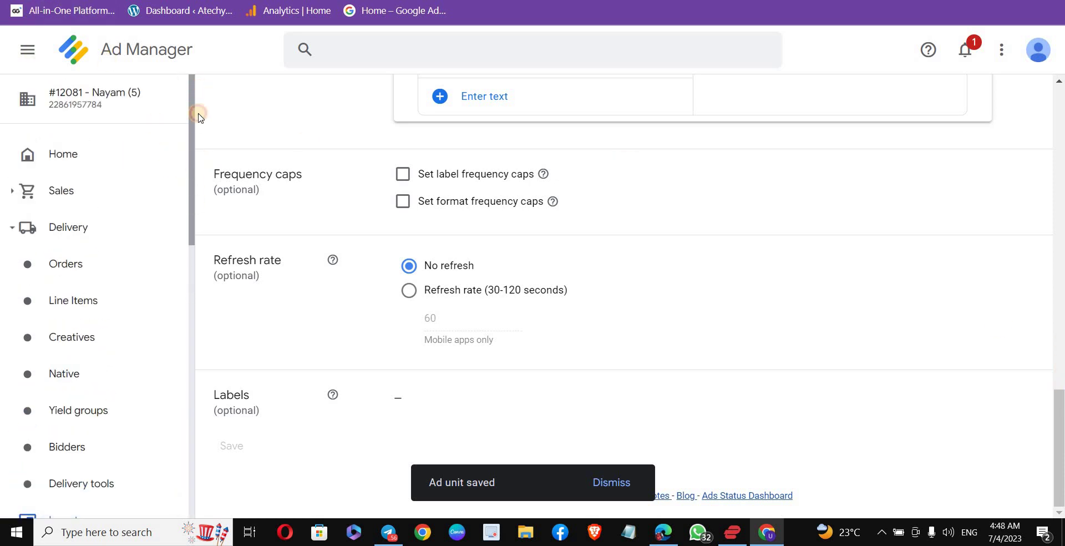
{"action": "scroll", "coordinate": [116, 394], "scroll_direction": "down", "scroll_amount": 3}
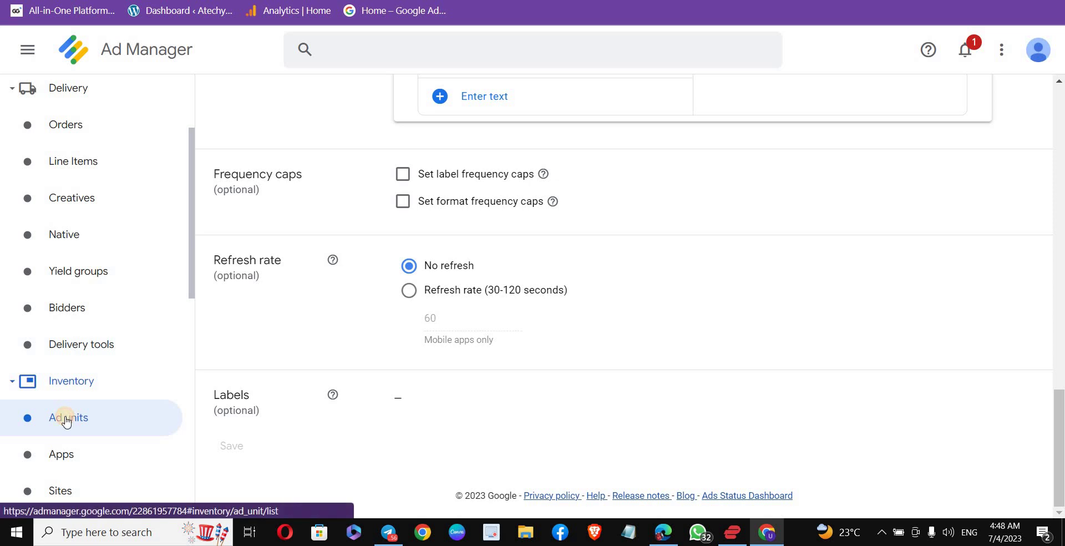
{"action": "left_click", "coordinate": [66, 420]}
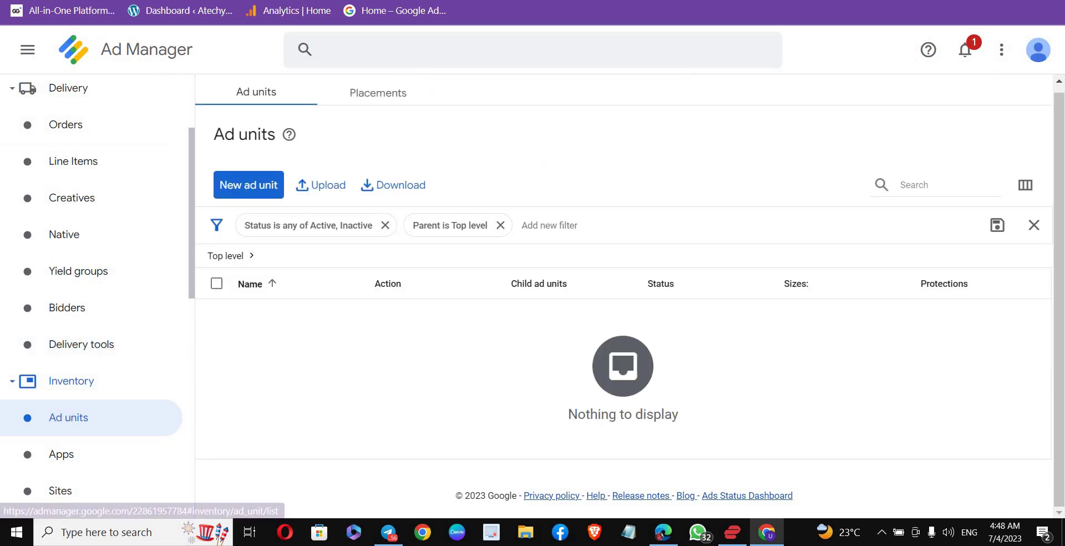
{"action": "left_click", "coordinate": [69, 426]}
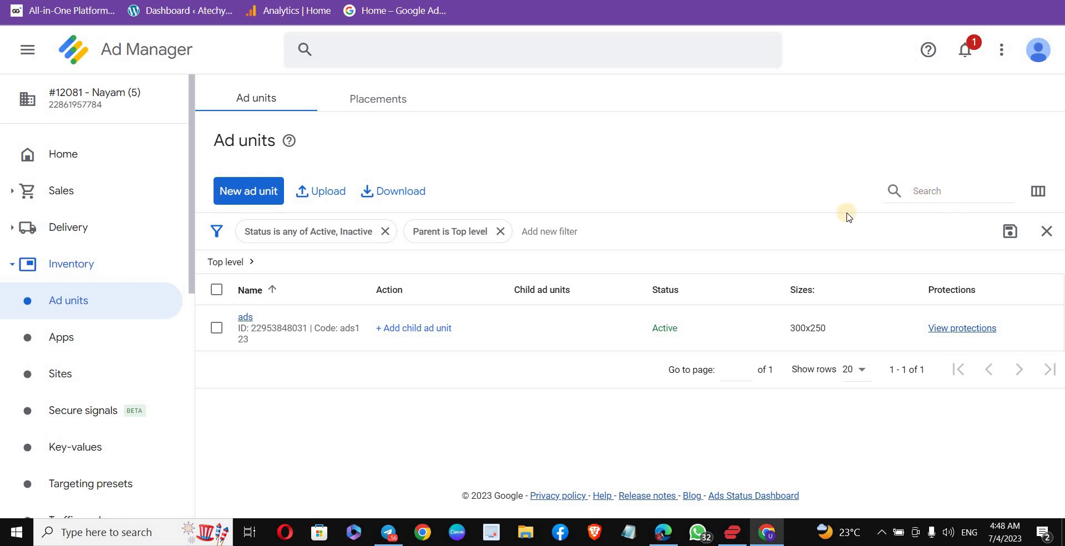
{"action": "left_click", "coordinate": [247, 317]}
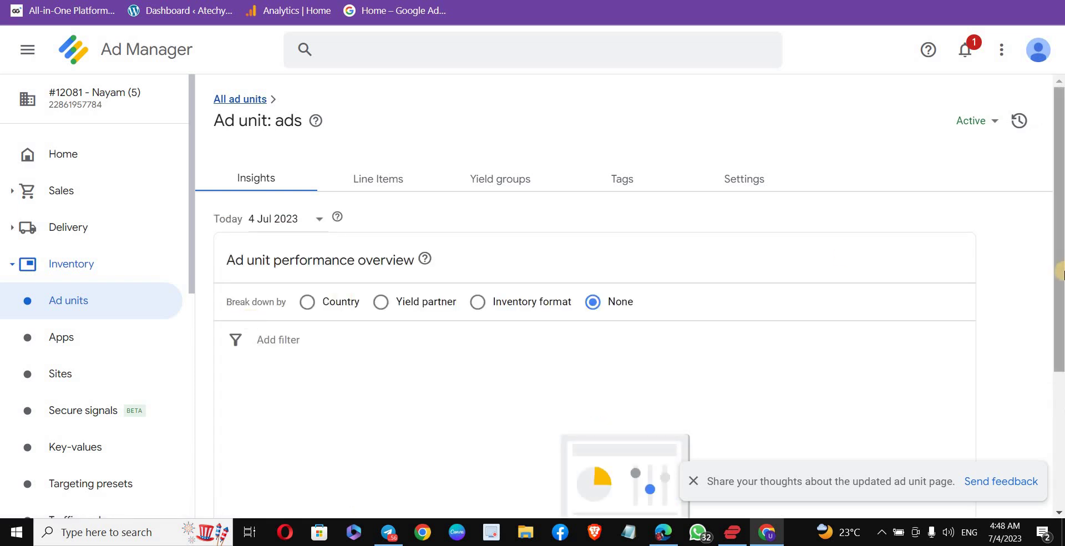
- Generate the Google Publisher Tag code for the "ads" ad unit, keeping the 300x250 size and the default tag options
{"action": "scroll", "coordinate": [1059, 300], "scroll_direction": "down", "scroll_amount": 2}
{"action": "scroll", "coordinate": [725, 230], "scroll_direction": "up", "scroll_amount": 2}
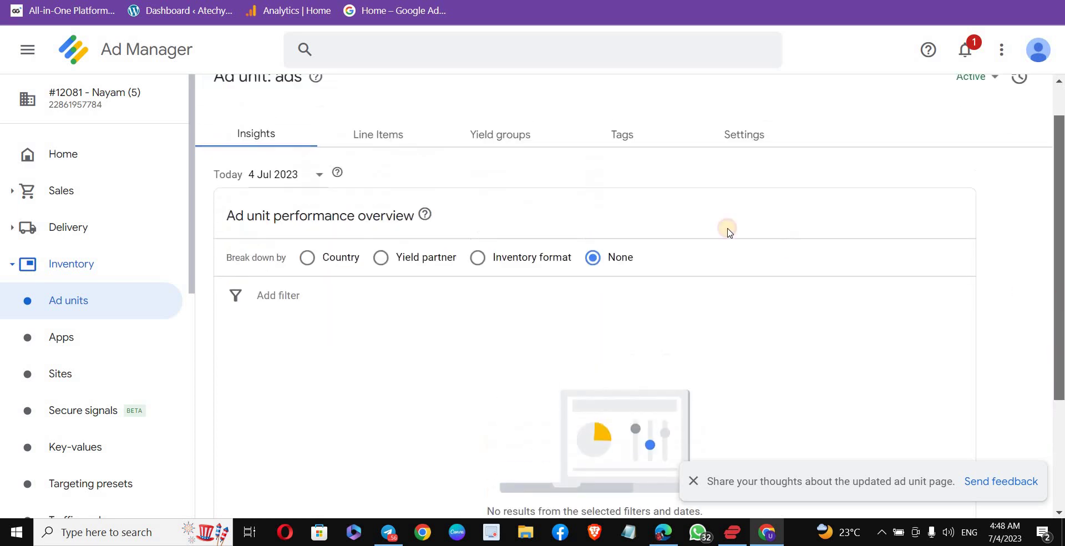
{"action": "left_click", "coordinate": [623, 136]}
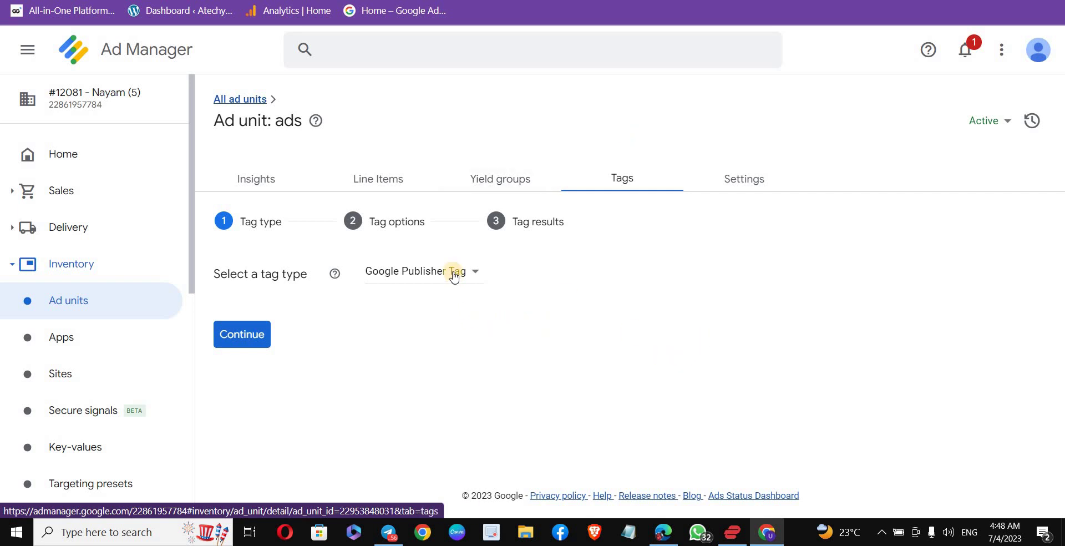
{"action": "left_click", "coordinate": [248, 341]}
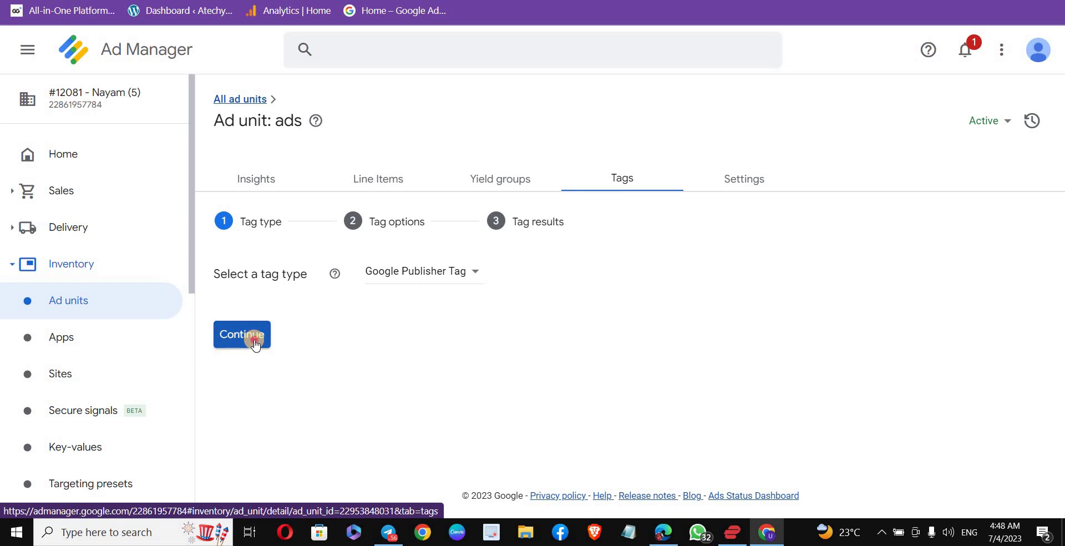
{"action": "left_click_drag", "start_coordinate": [1060, 173], "coordinate": [1060, 276]}
{"action": "scroll", "coordinate": [1057, 400], "scroll_direction": "down", "scroll_amount": 3}
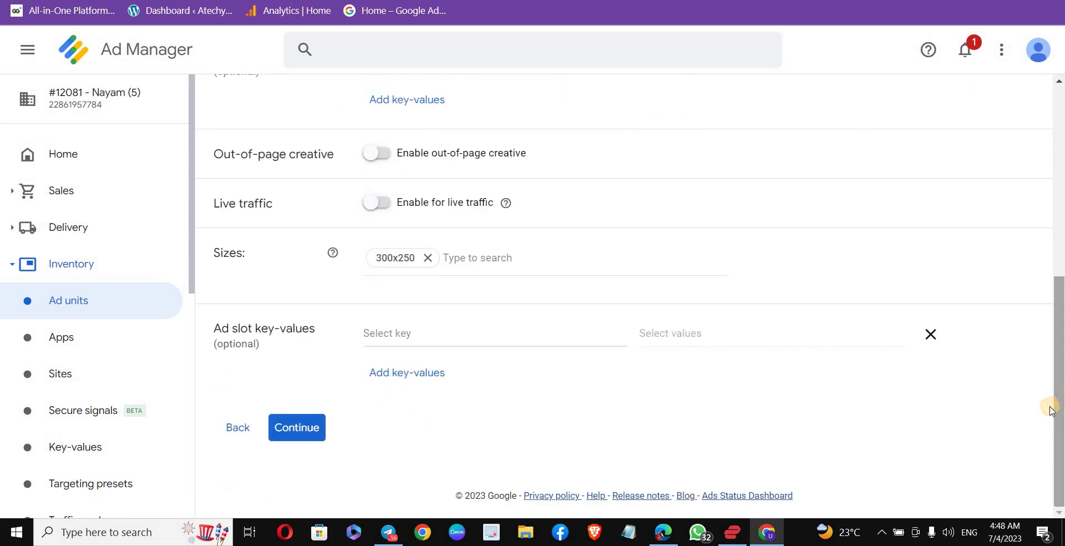
{"action": "left_click", "coordinate": [298, 431]}
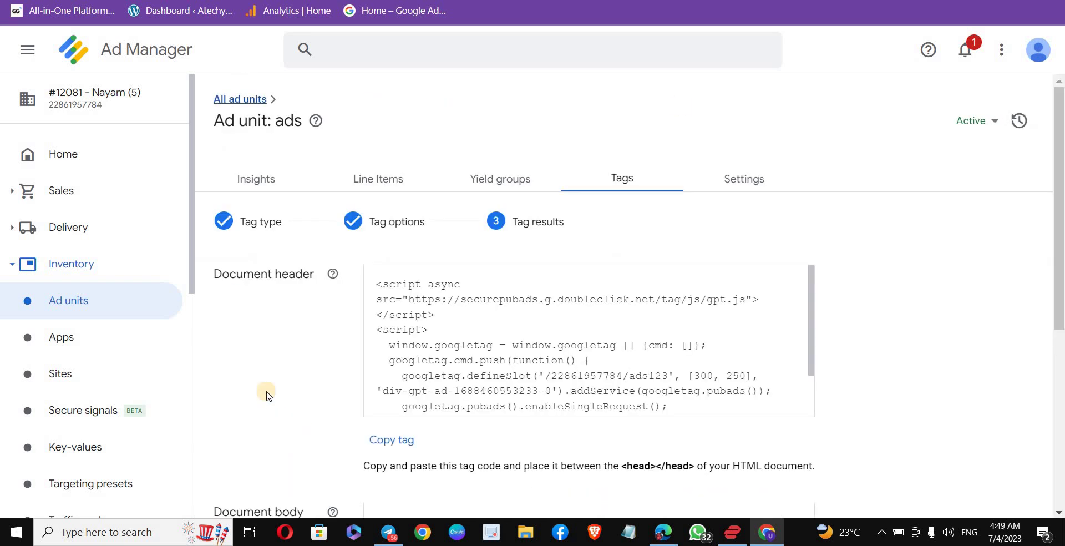
- Copy the document header tag, switch to Ad Inserter in WordPress, and open its HTML page header code settings
{"action": "left_click_drag", "start_coordinate": [1060, 161], "coordinate": [1061, 255]}
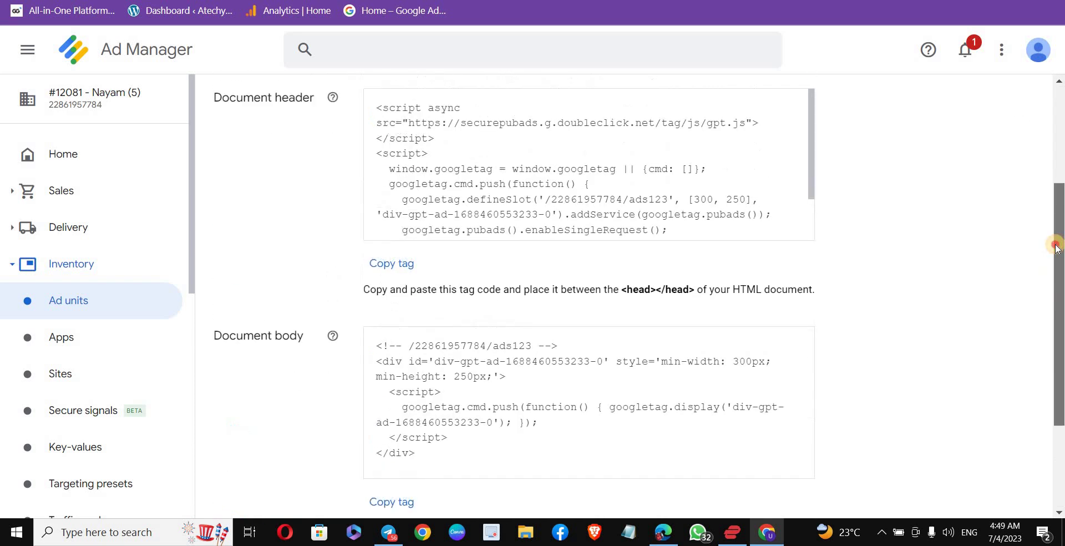
{"action": "left_click", "coordinate": [382, 288]}
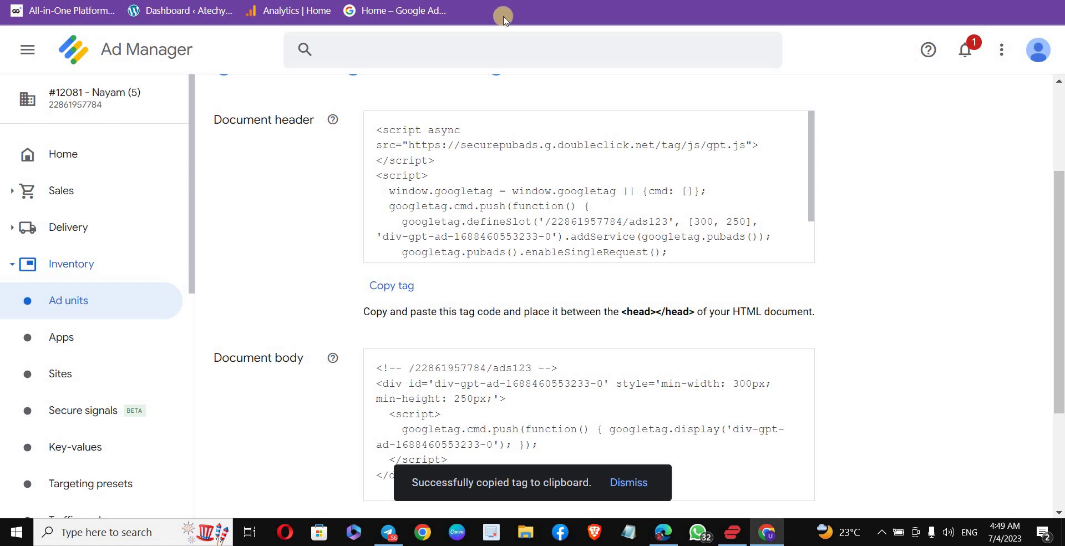
{"action": "key", "text": "ctrl+Tab"}
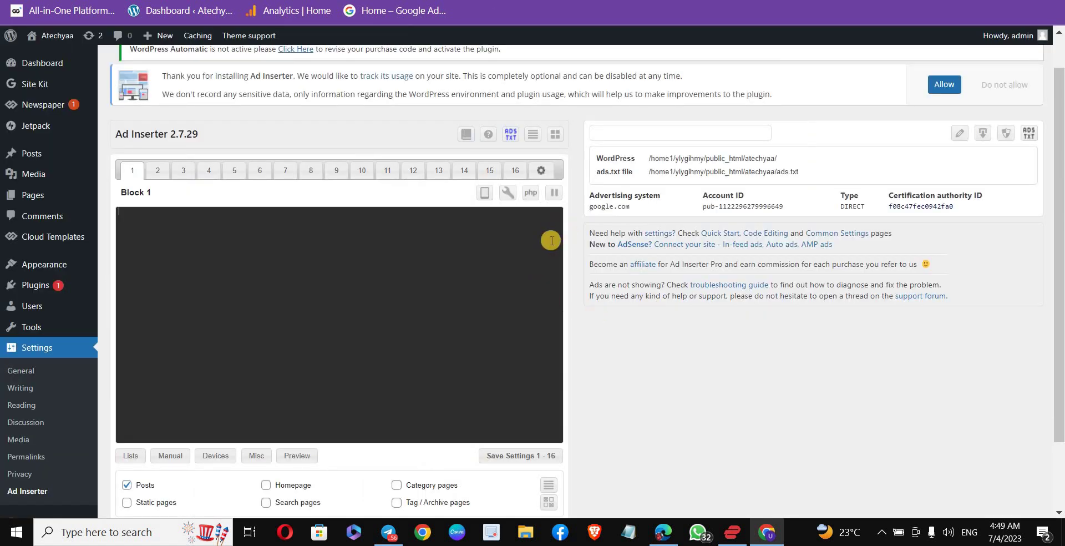
{"action": "left_click", "coordinate": [507, 193]}
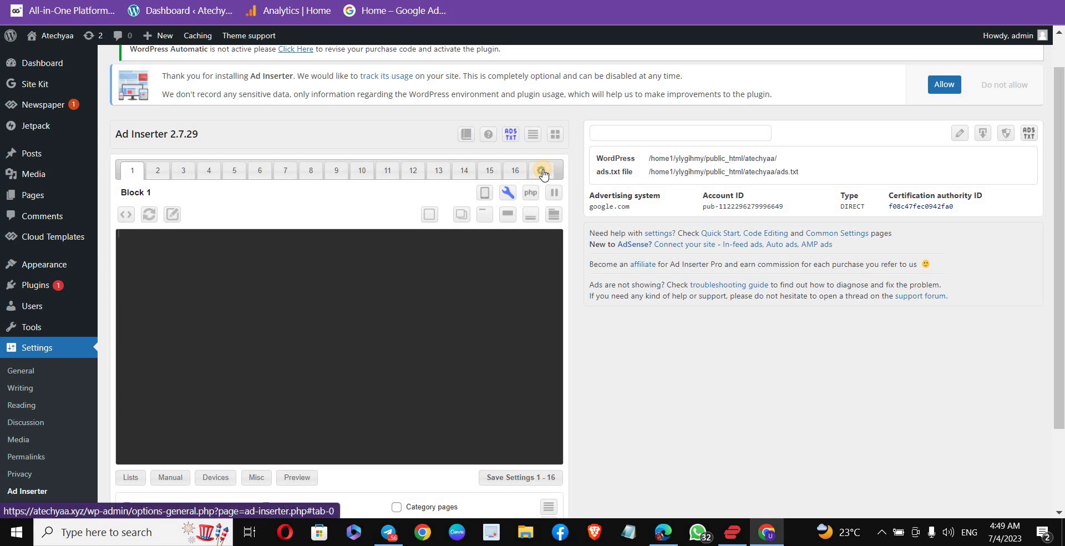
{"action": "left_click", "coordinate": [543, 173]}
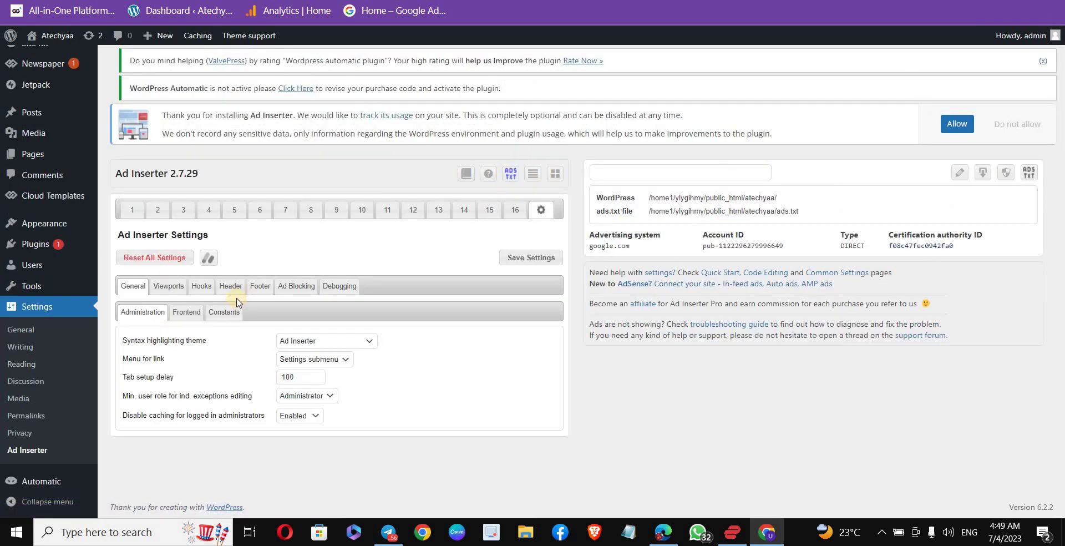
{"action": "left_click", "coordinate": [205, 284]}
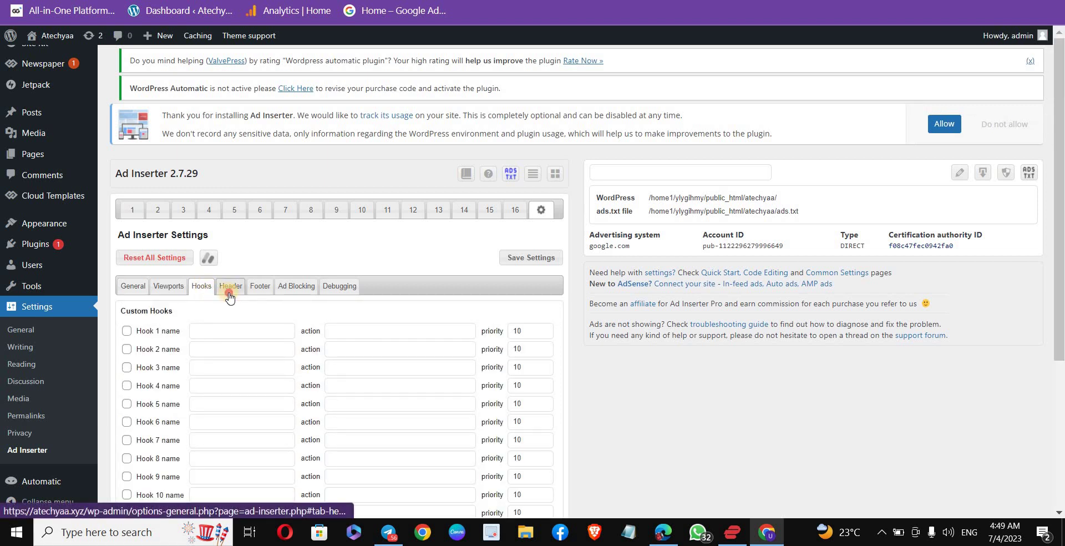
{"action": "left_click", "coordinate": [230, 286]}
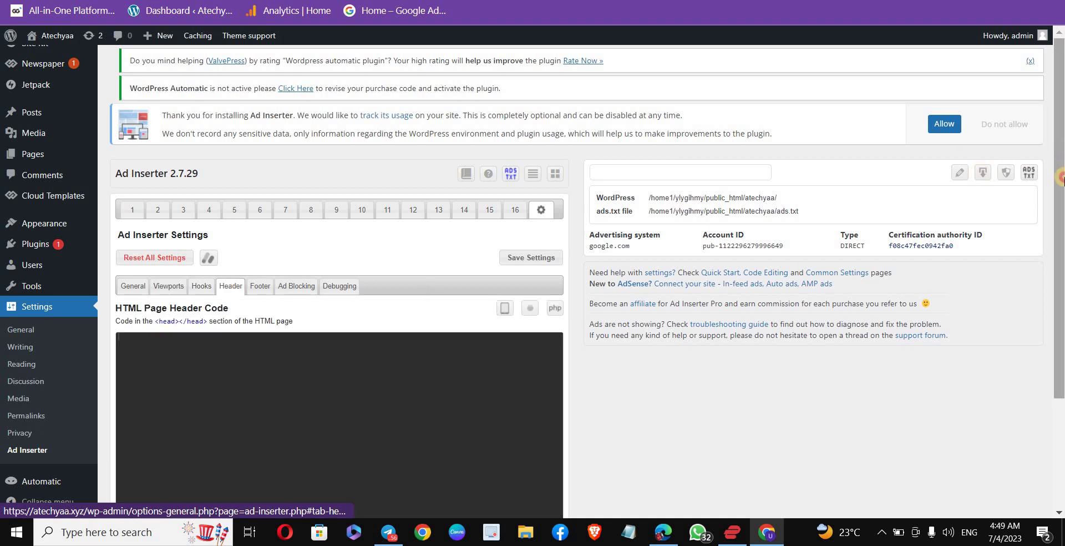
- Paste the copied tag as the HTML page header code, enable the header code, and save the settings
{"action": "left_click_drag", "start_coordinate": [1060, 177], "coordinate": [1061, 225]}
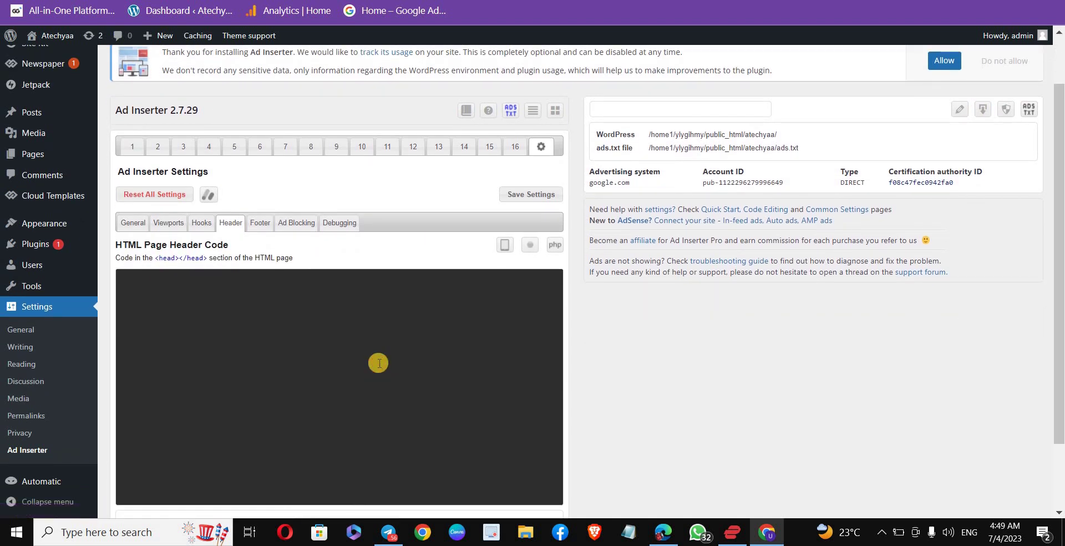
{"action": "key", "text": "ctrl+v"}
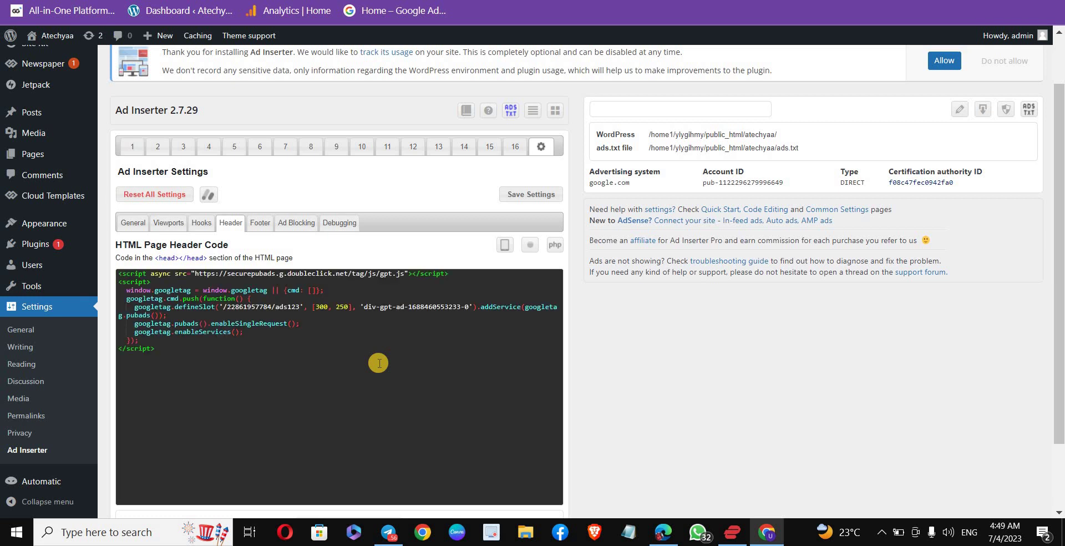
{"action": "left_click", "coordinate": [530, 247]}
{"action": "left_click", "coordinate": [526, 196]}
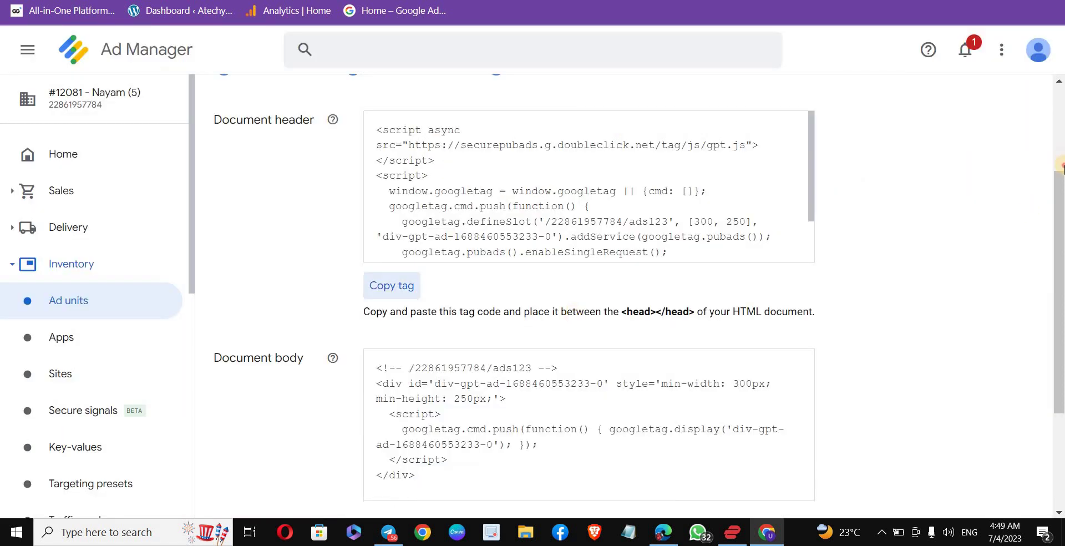
- Copy the document body tag of the "ads" ad unit in Ad Manager and return to Ad Inserter in WordPress
{"action": "scroll", "coordinate": [1061, 166], "scroll_direction": "up", "scroll_amount": 3}
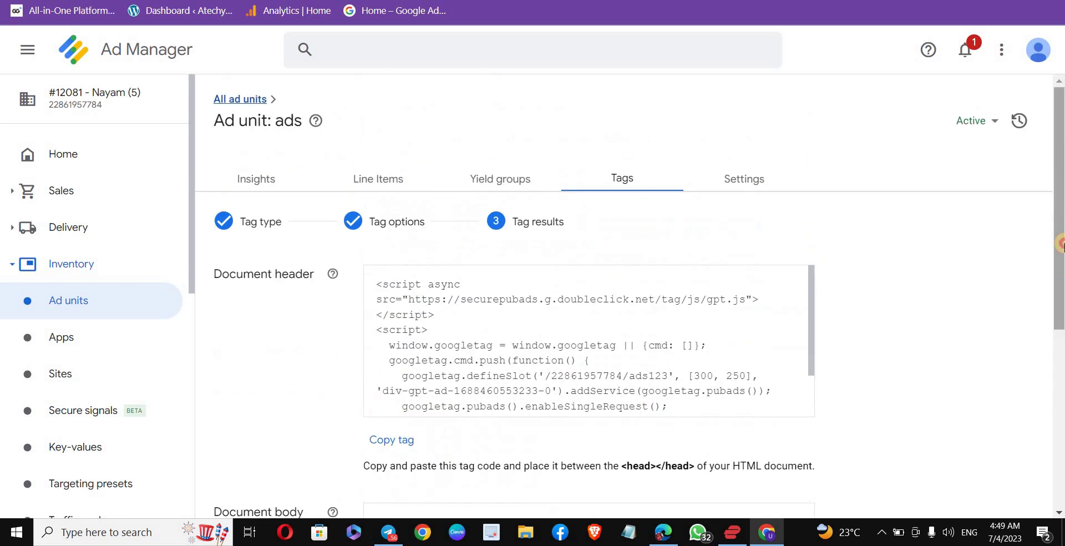
{"action": "scroll", "coordinate": [422, 340], "scroll_direction": "down", "scroll_amount": 6}
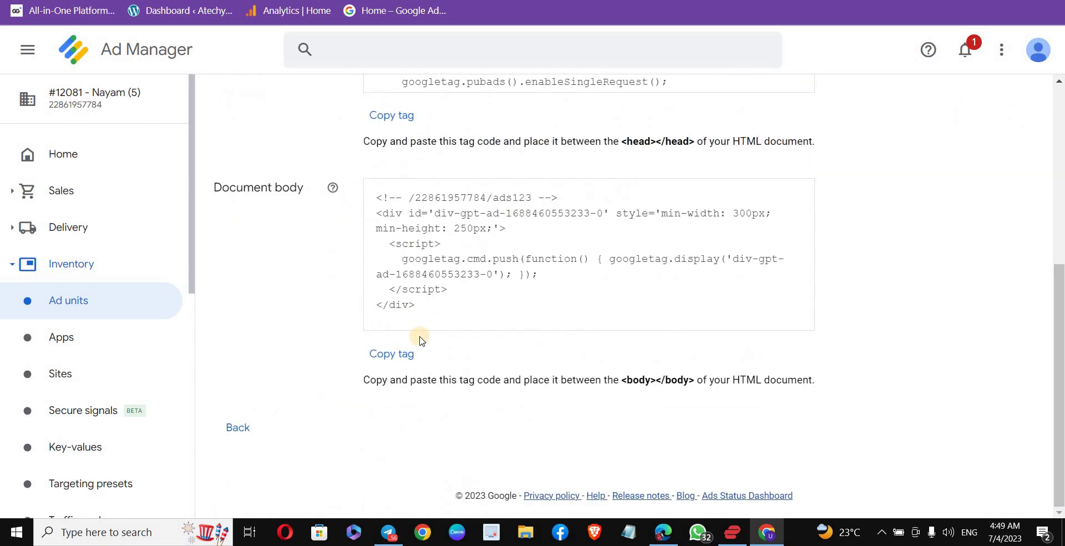
{"action": "left_click", "coordinate": [393, 356]}
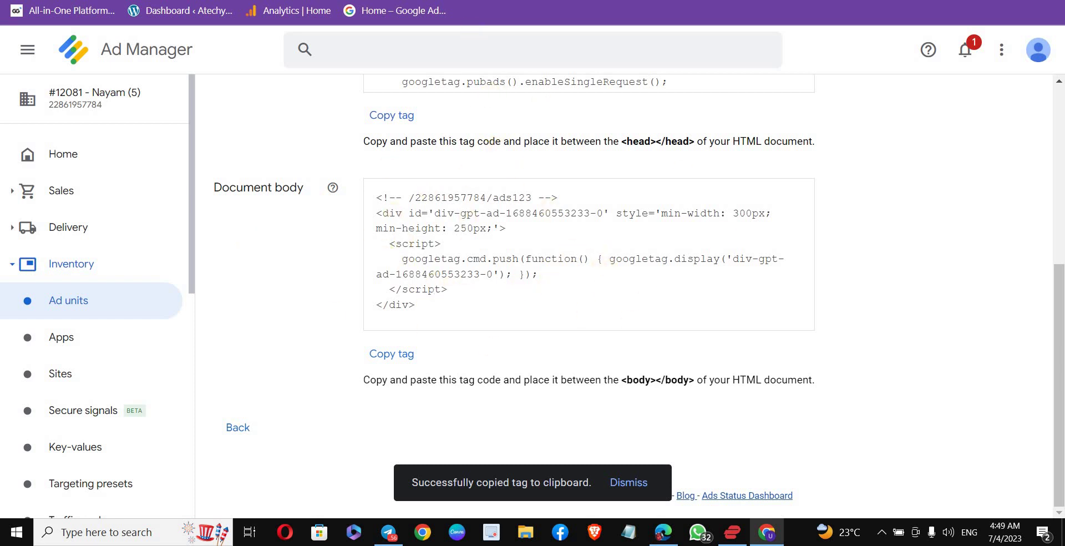
{"action": "key", "text": "ctrl+Tab"}
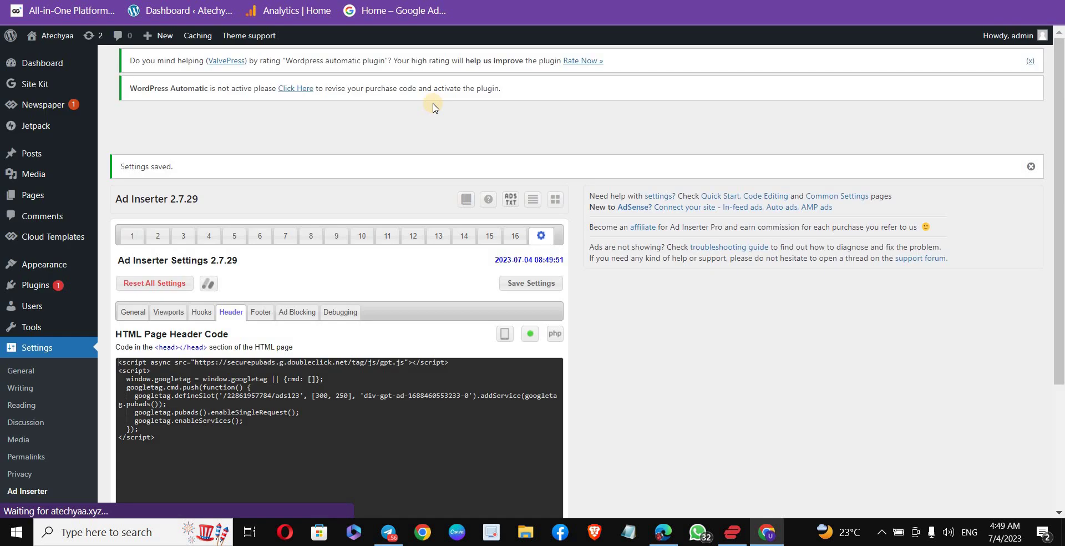
- Paste the body tag as the HTML page footer code, enable the footer code, and save the settings
{"action": "scroll", "coordinate": [610, 183], "scroll_direction": "down", "scroll_amount": 1}
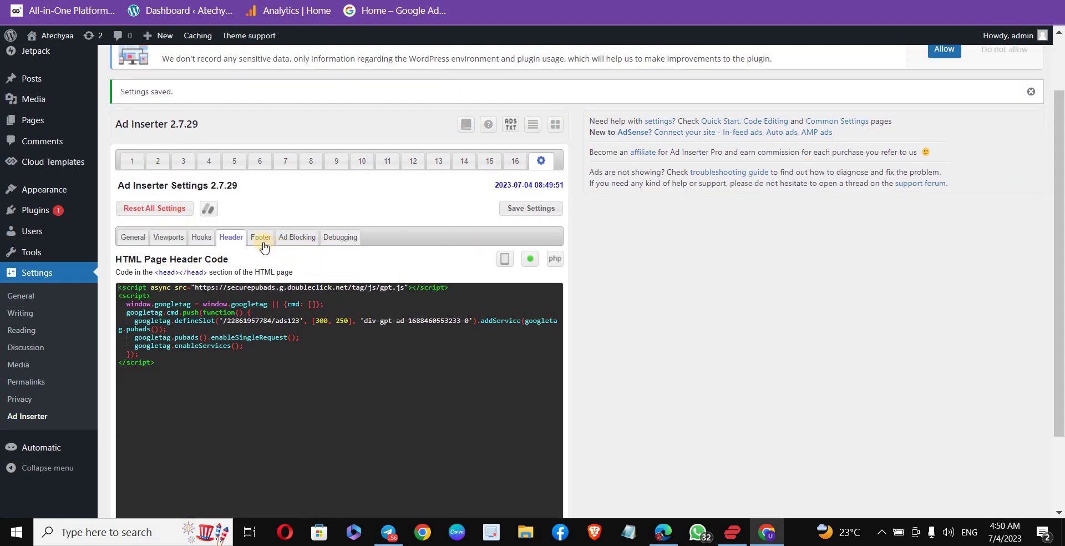
{"action": "left_click", "coordinate": [263, 240]}
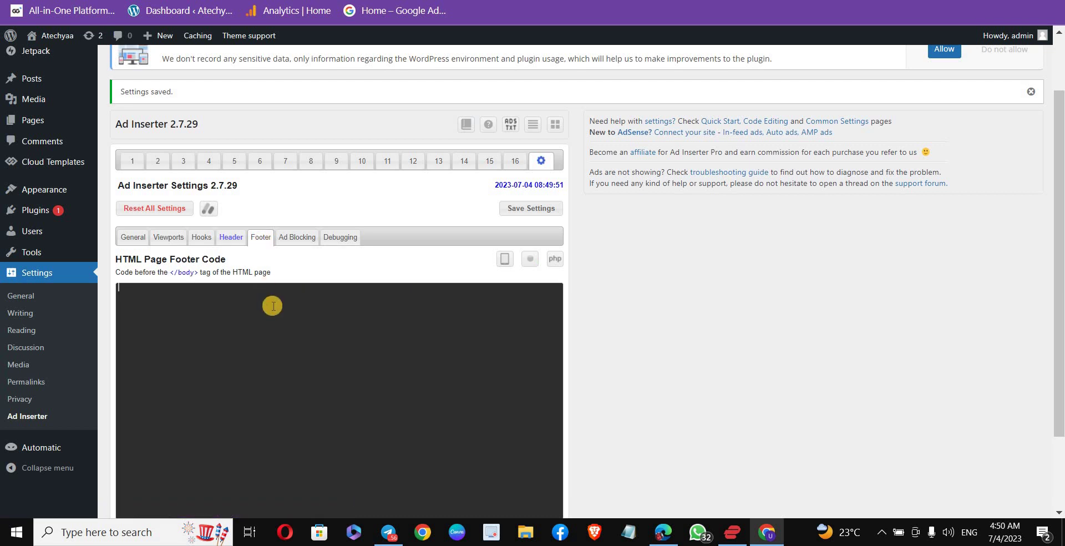
{"action": "key", "text": "ctrl+v"}
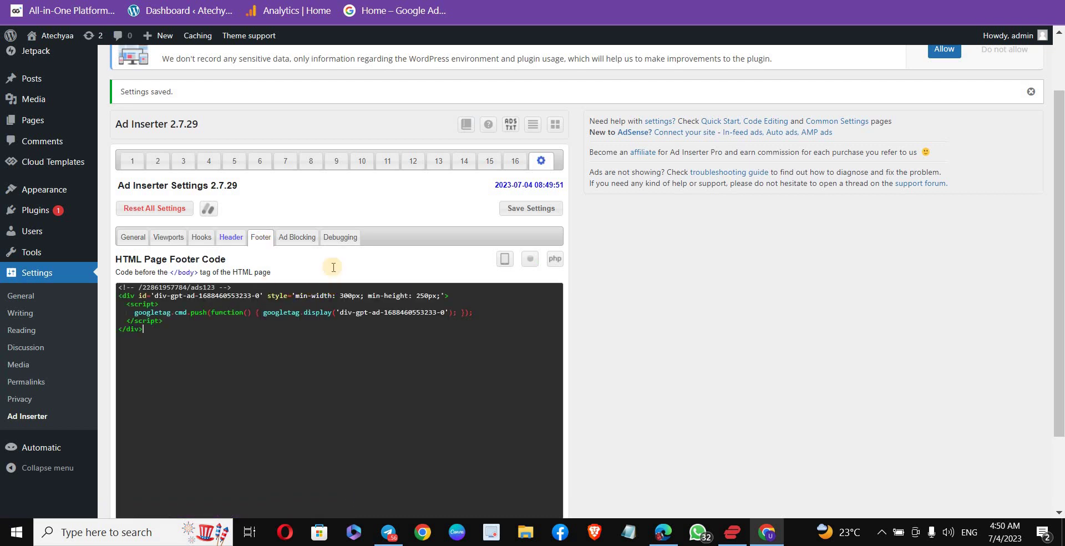
{"action": "left_click", "coordinate": [530, 260]}
{"action": "left_click", "coordinate": [524, 211]}
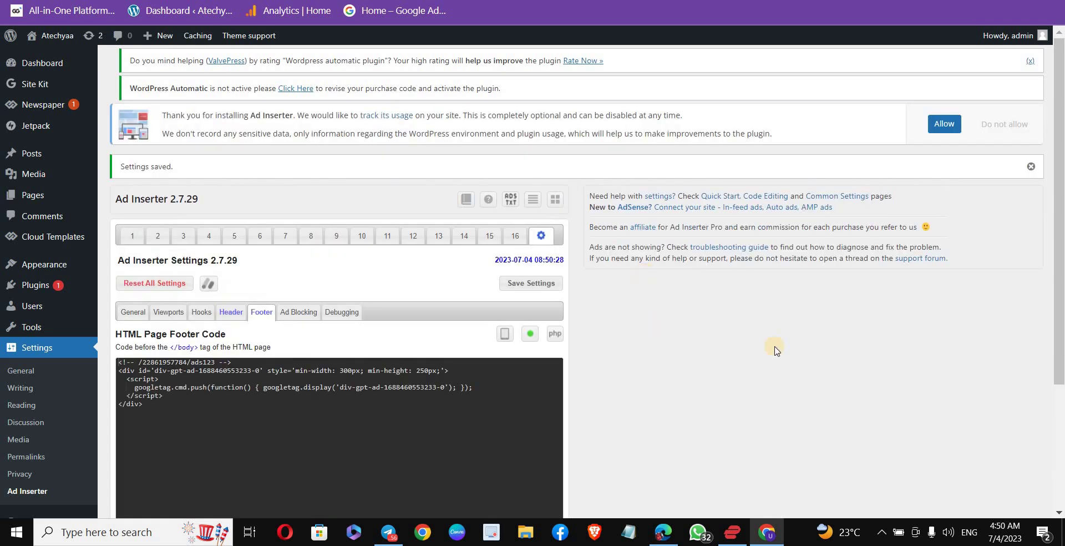
- Paste the document body tag into the code area of Ad Inserter's Block 1
{"action": "left_click_drag", "start_coordinate": [1059, 172], "coordinate": [1056, 210]}
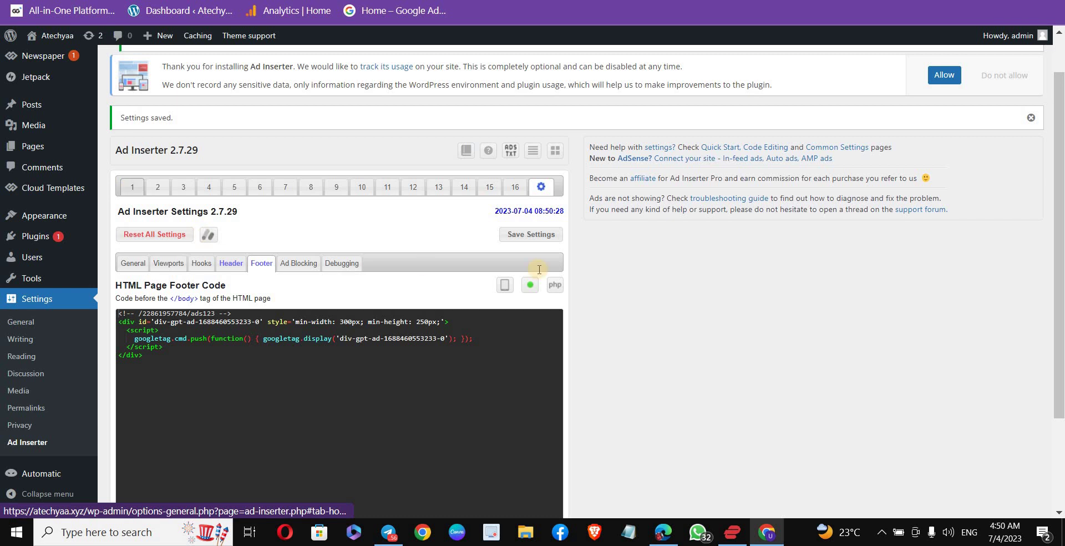
{"action": "left_click", "coordinate": [541, 187]}
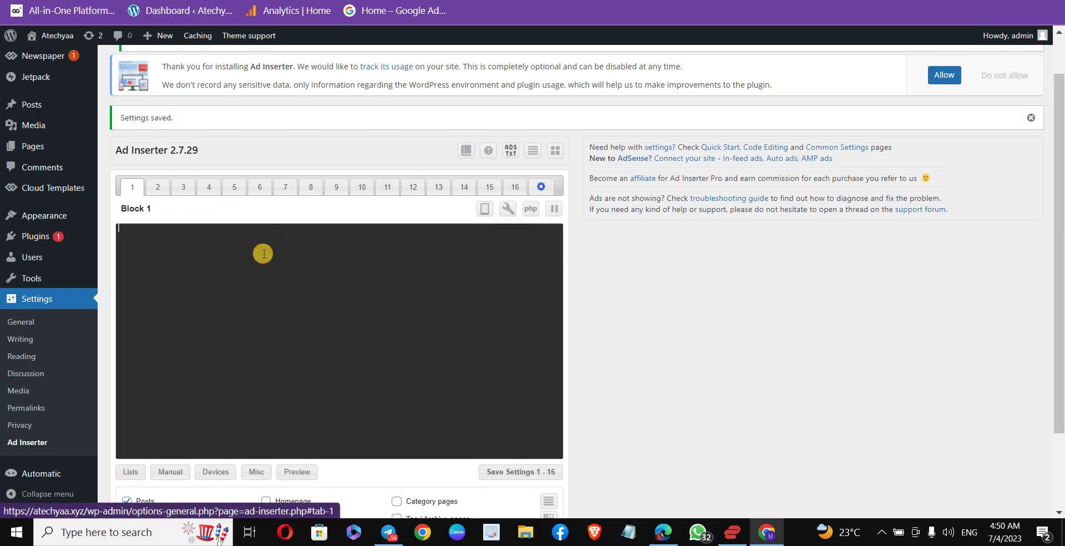
{"action": "key", "text": "ctrl+v"}
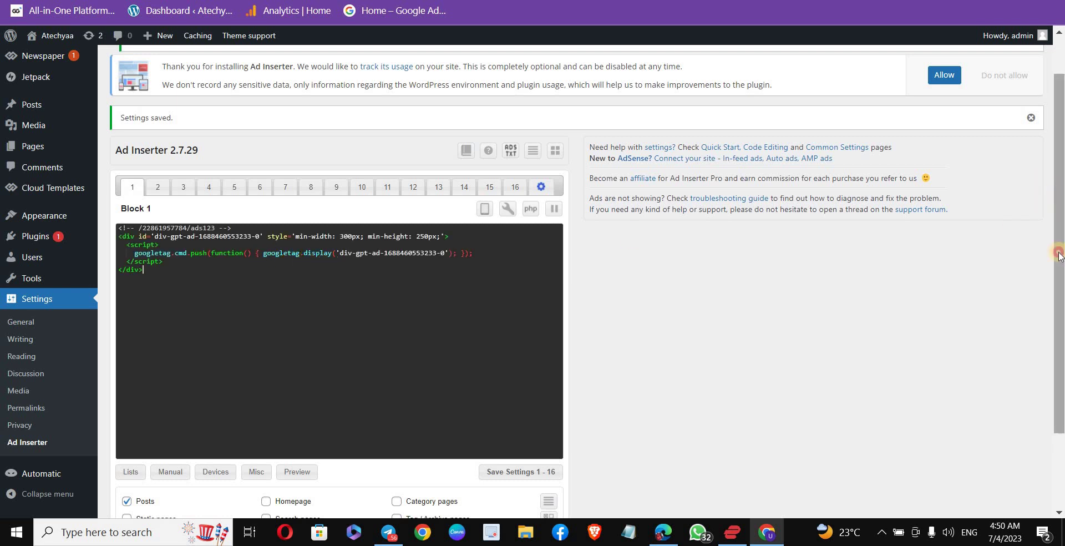
- Set Block 1's insertion to "Before post" and save the block settings
{"action": "scroll", "coordinate": [364, 451], "scroll_direction": "down", "scroll_amount": 2}
{"action": "left_click", "coordinate": [216, 453]}
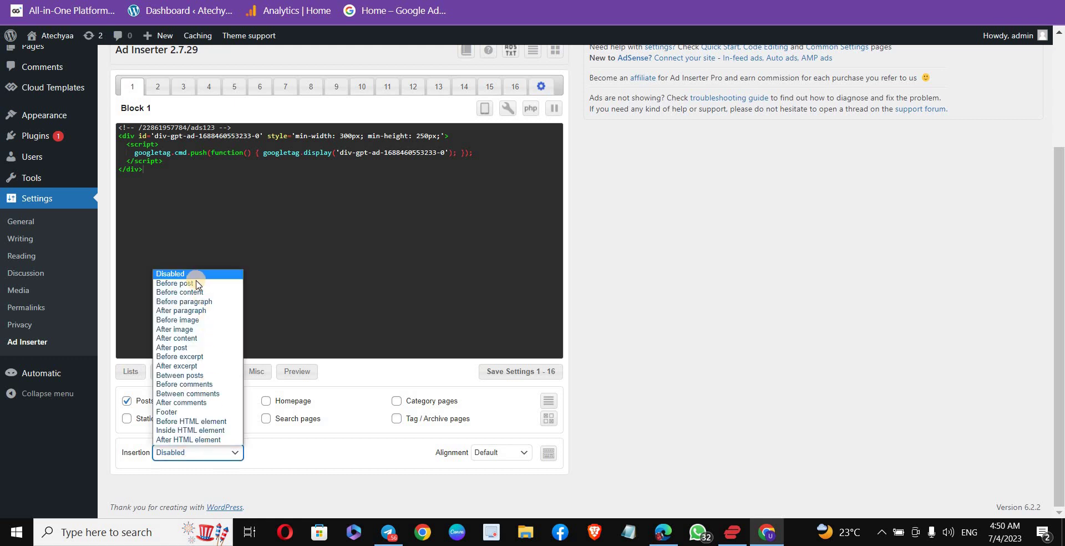
{"action": "key", "text": "a"}
{"action": "key", "text": "Up"}
{"action": "key", "text": "Up"}
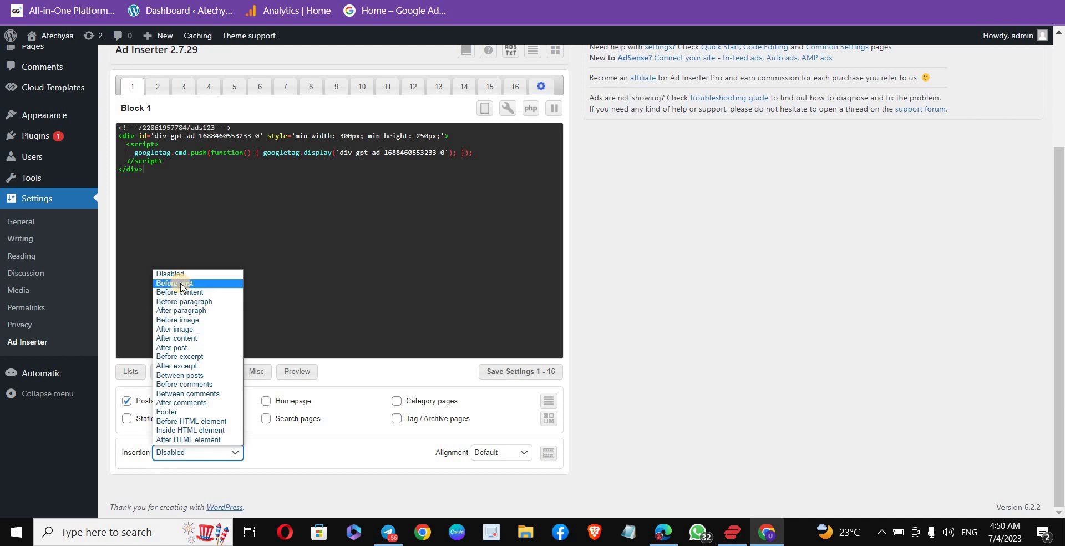
{"action": "left_click", "coordinate": [181, 284]}
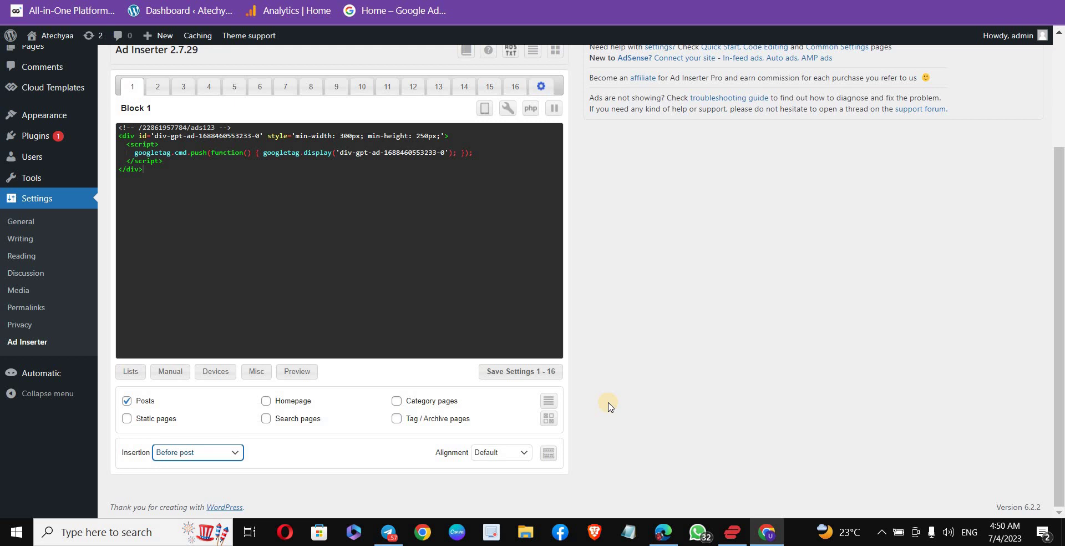
{"action": "left_click", "coordinate": [501, 375]}
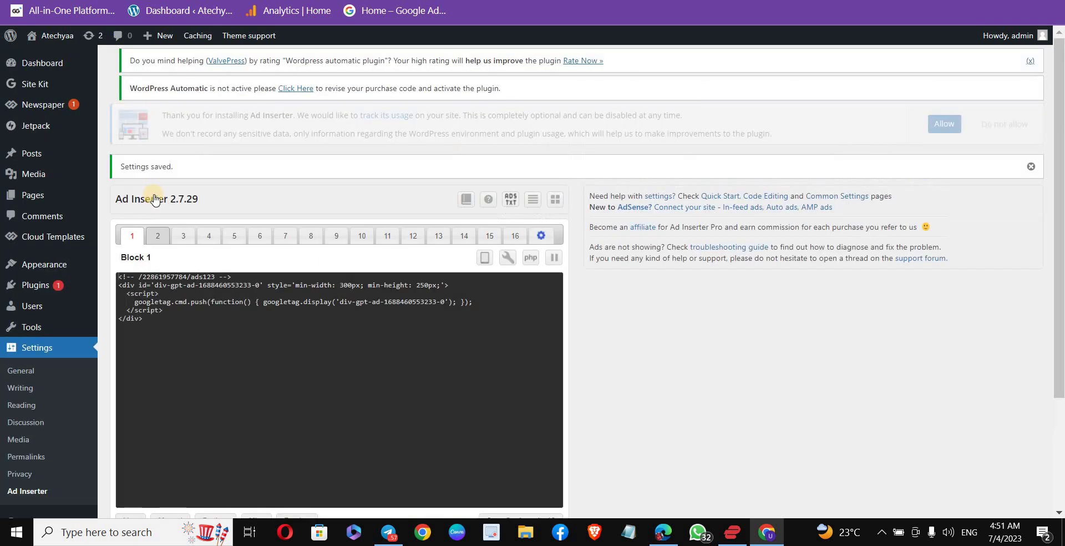
- Paste the document body tag into Ad Inserter's Block 2, set its insertion to "After paragraph", and save the settings
{"action": "left_click", "coordinate": [158, 236]}
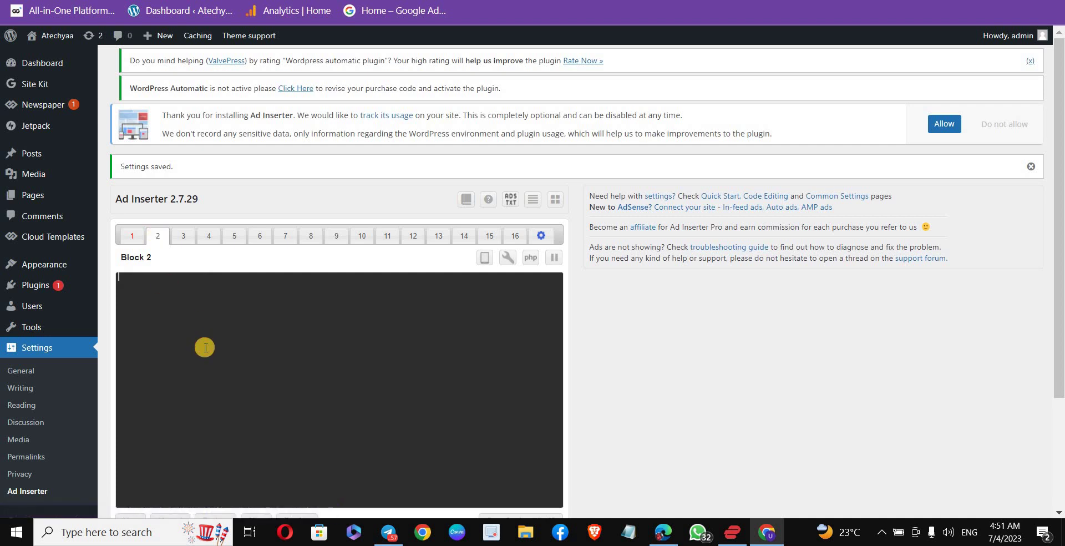
{"action": "key", "text": "ctrl+v"}
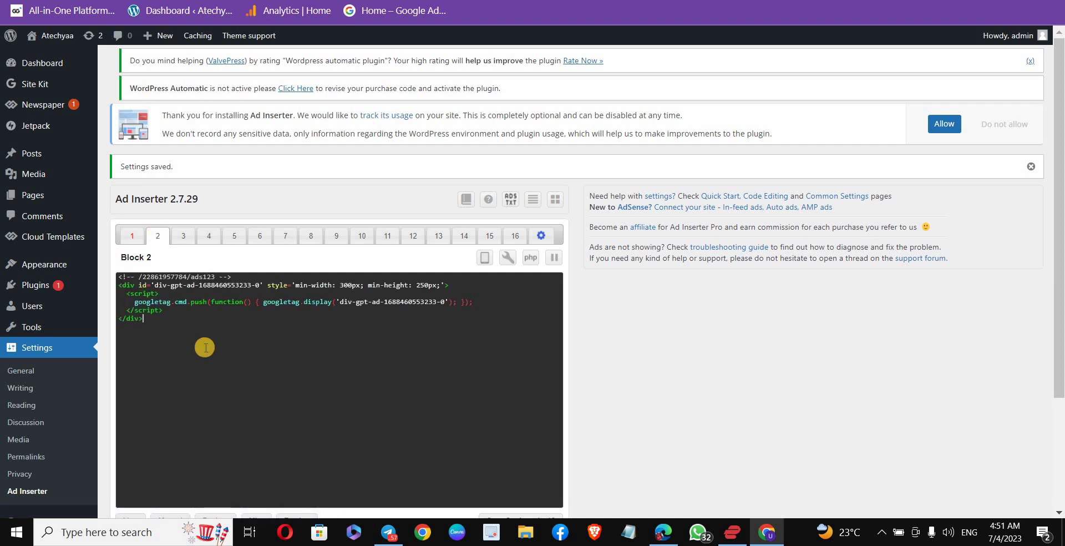
{"action": "left_click_drag", "start_coordinate": [1060, 105], "coordinate": [1060, 214]}
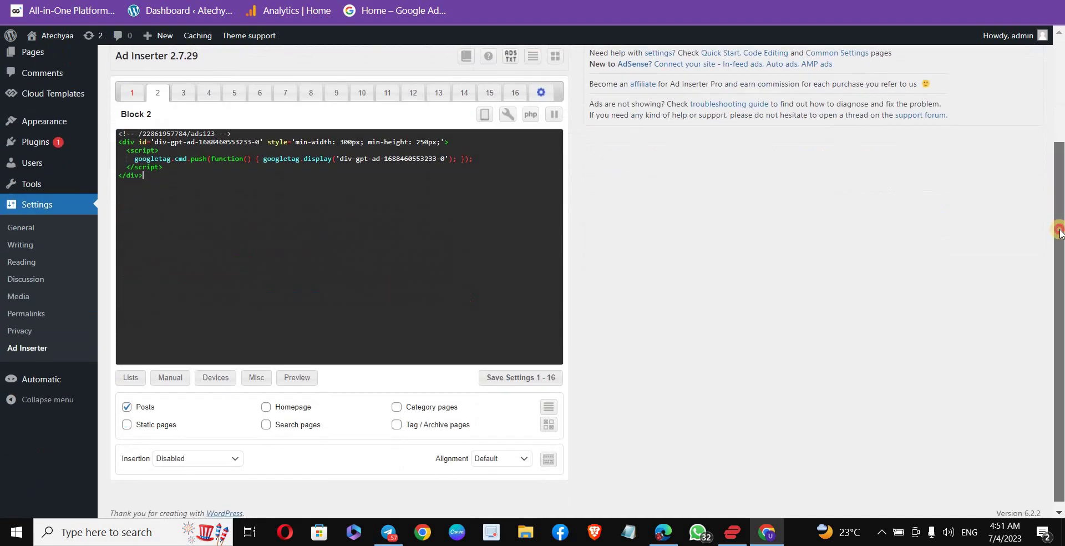
{"action": "left_click", "coordinate": [220, 452]}
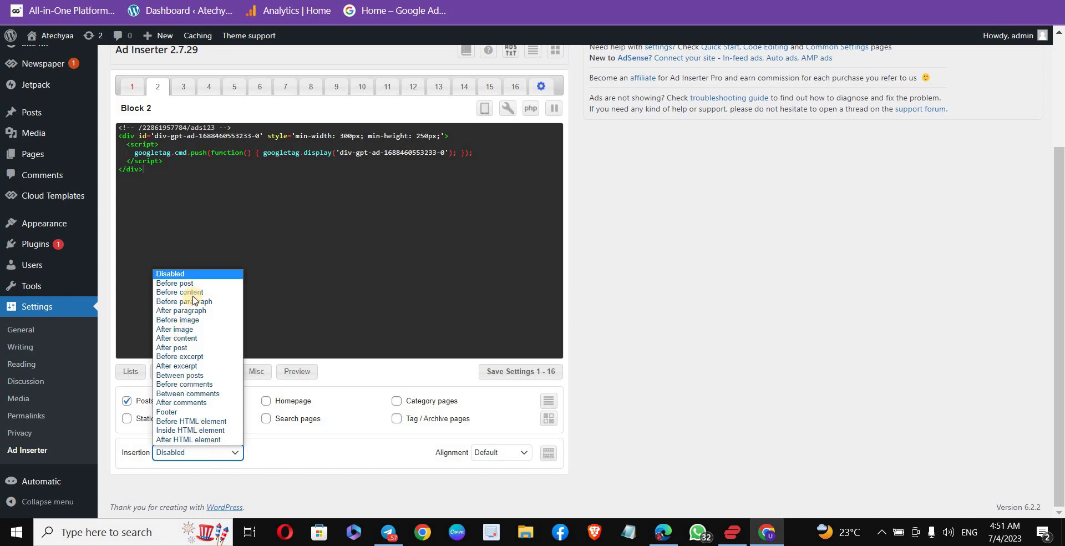
{"action": "key", "text": "End"}
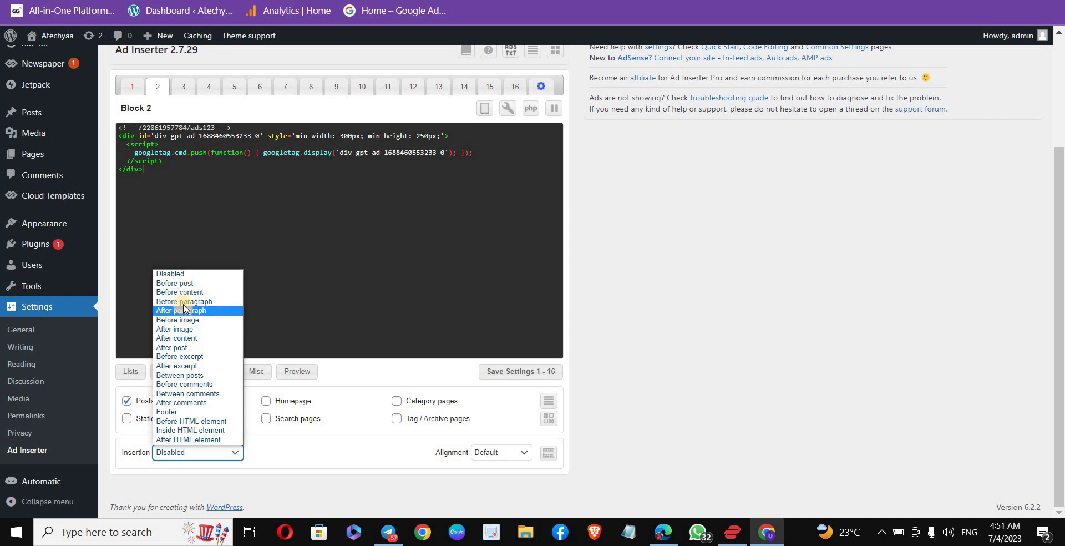
{"action": "left_click", "coordinate": [183, 313]}
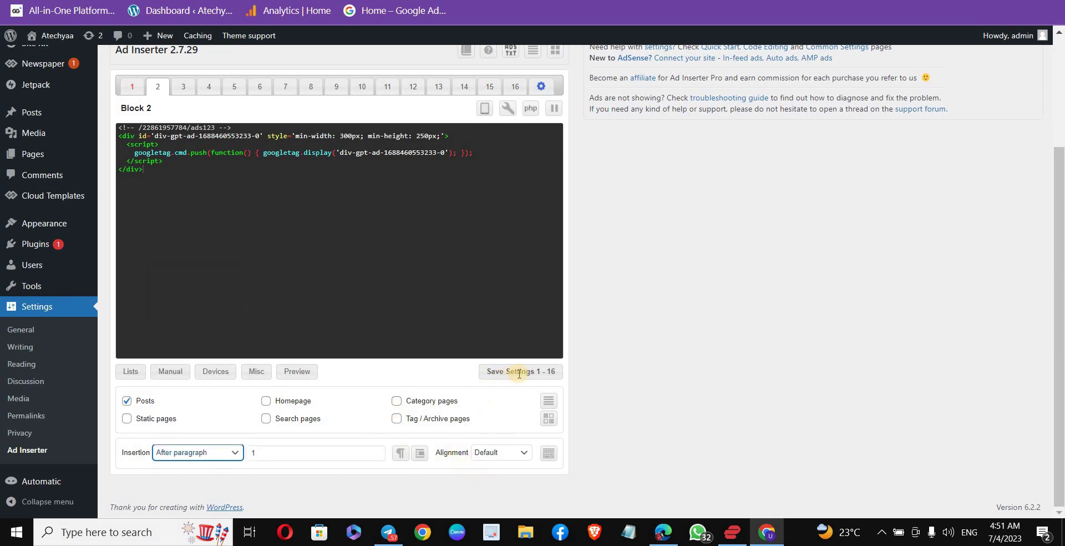
{"action": "left_click", "coordinate": [499, 375]}
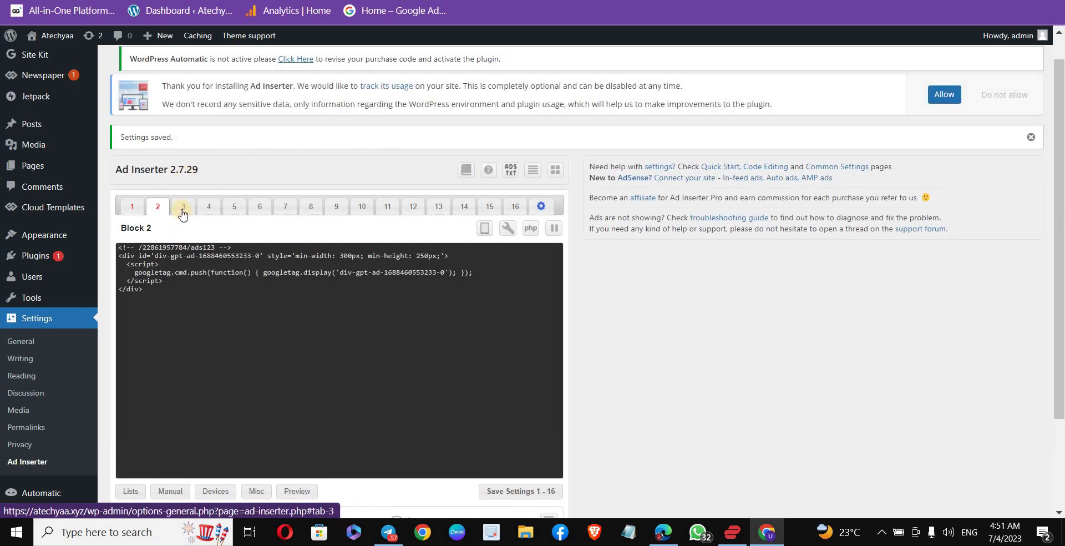
- Open Ad Inserter's Block 3 for editing
{"action": "left_click", "coordinate": [183, 211]}
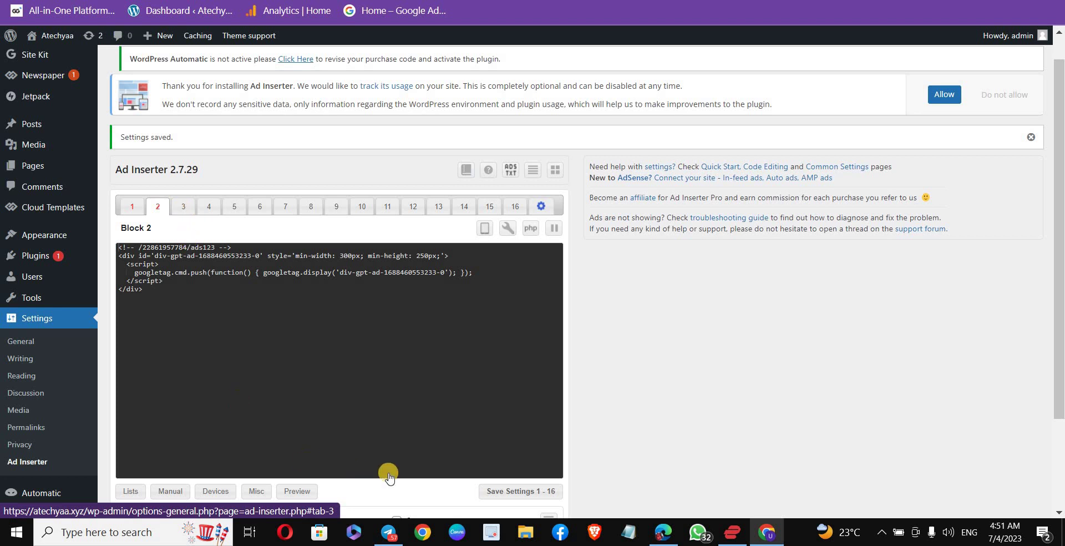
- Switch to Telegram, look back through the open group chat's Ad Manager approval and earnings screenshots, and return to the browser
{"action": "left_click", "coordinate": [395, 533]}
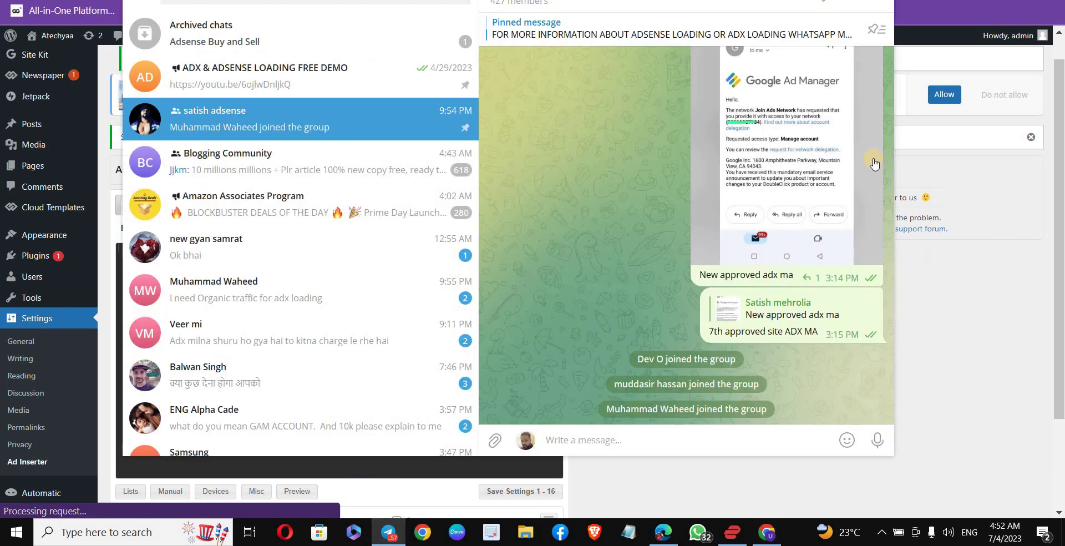
{"action": "scroll", "coordinate": [888, 416], "scroll_direction": "up", "scroll_amount": 4}
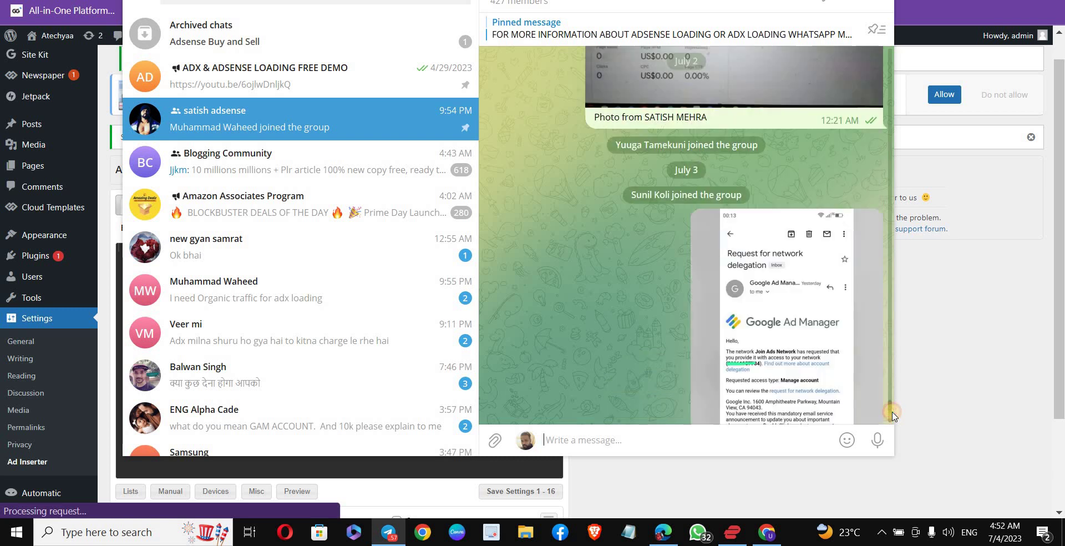
{"action": "scroll", "coordinate": [888, 422], "scroll_direction": "down", "scroll_amount": 3}
{"action": "scroll", "coordinate": [888, 416], "scroll_direction": "up", "scroll_amount": 6}
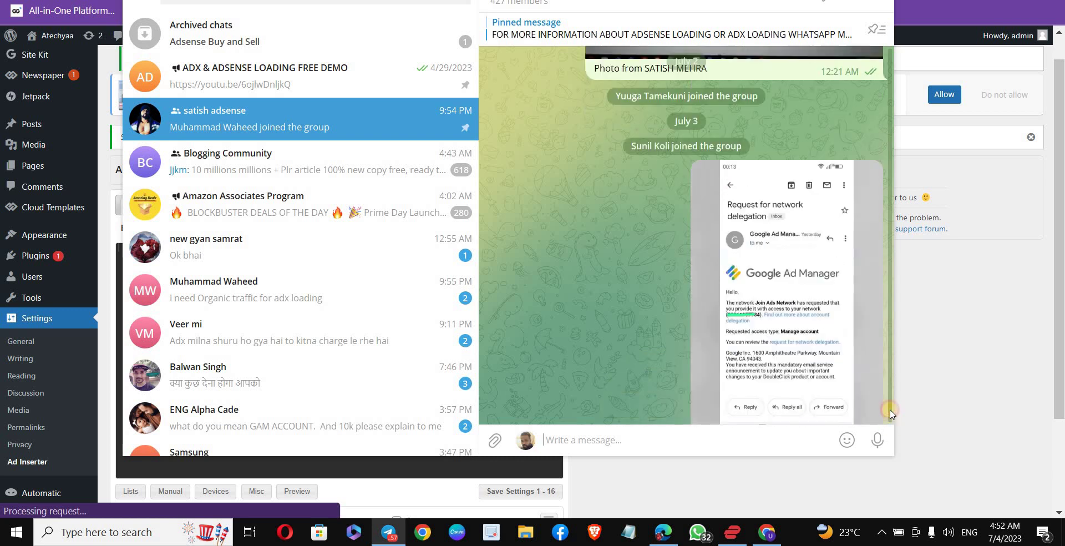
{"action": "scroll", "coordinate": [891, 401], "scroll_direction": "up", "scroll_amount": 8}
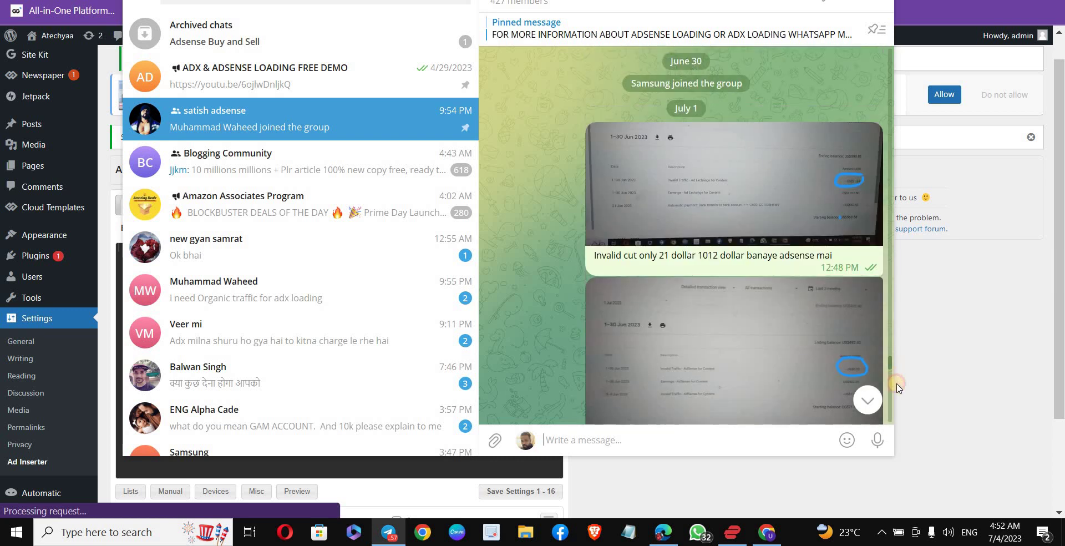
{"action": "scroll", "coordinate": [899, 401], "scroll_direction": "down", "scroll_amount": 5}
{"action": "left_click_drag", "start_coordinate": [899, 402], "coordinate": [909, 290]}
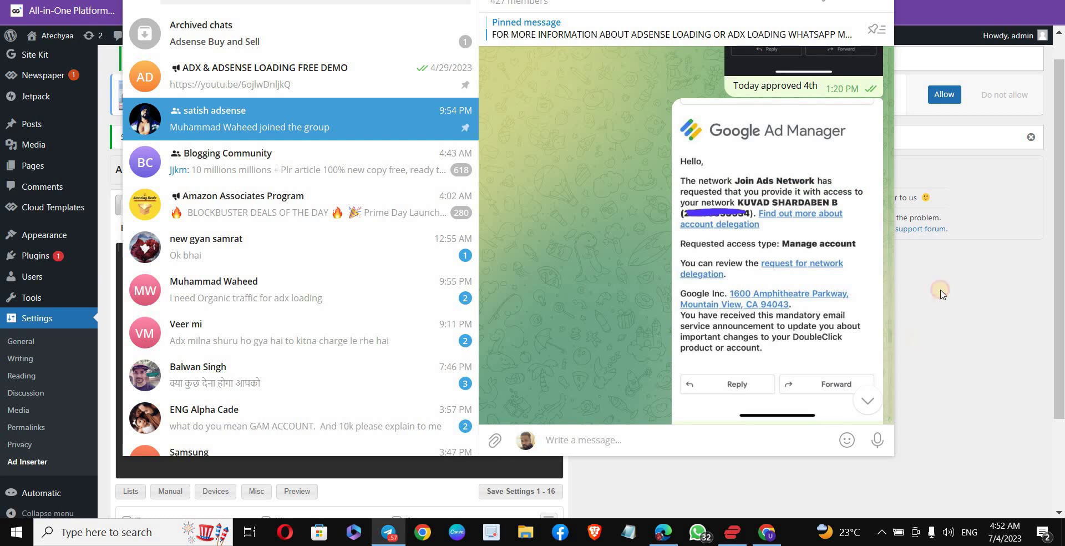
{"action": "left_click", "coordinate": [948, 297]}
- Paste the document body tag into Block 3, set its insertion to "Before image", and save the settings
{"action": "left_click", "coordinate": [413, 310]}
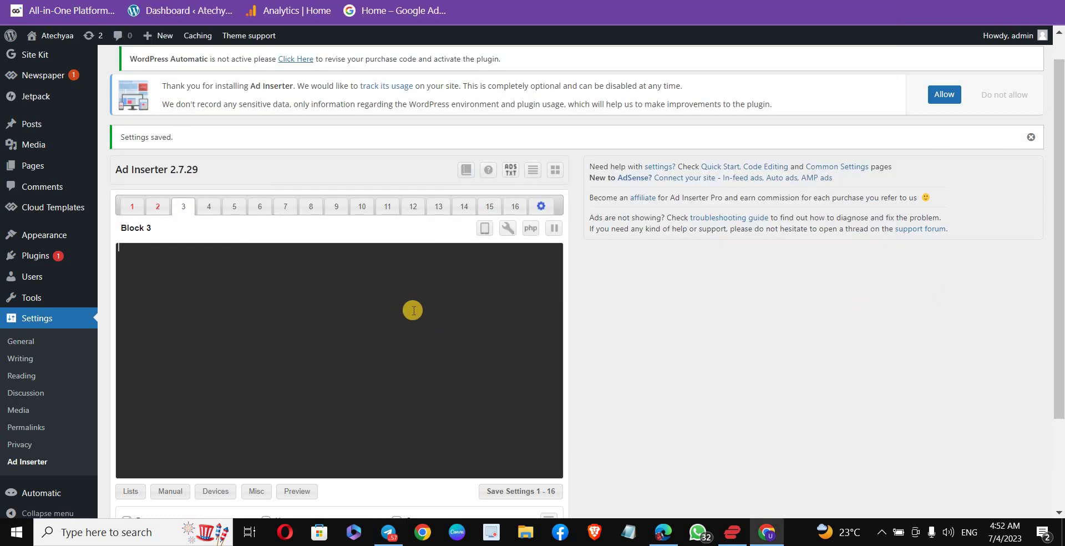
{"action": "key", "text": "ctrl+v"}
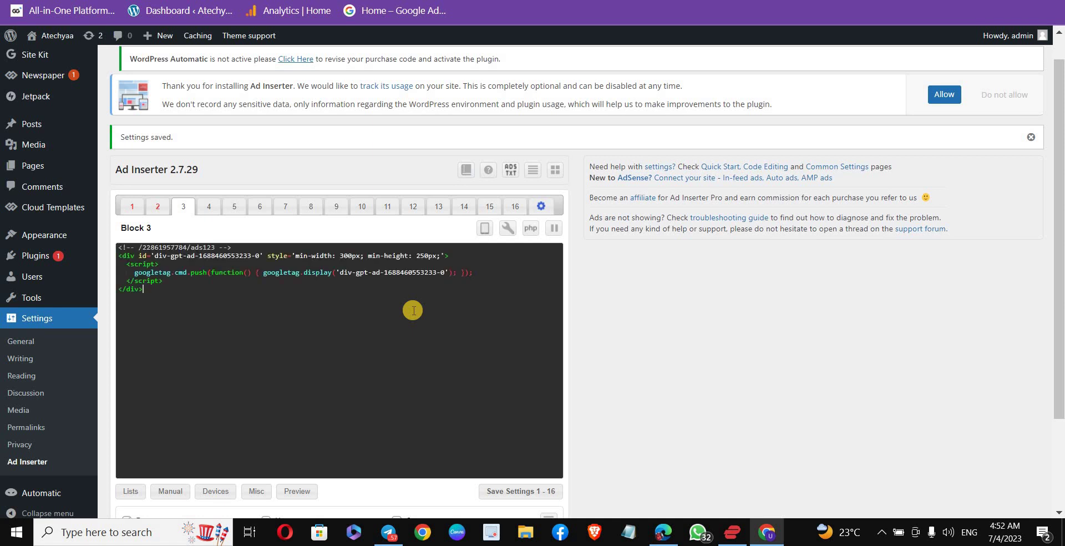
{"action": "left_click_drag", "start_coordinate": [1061, 136], "coordinate": [1060, 225]}
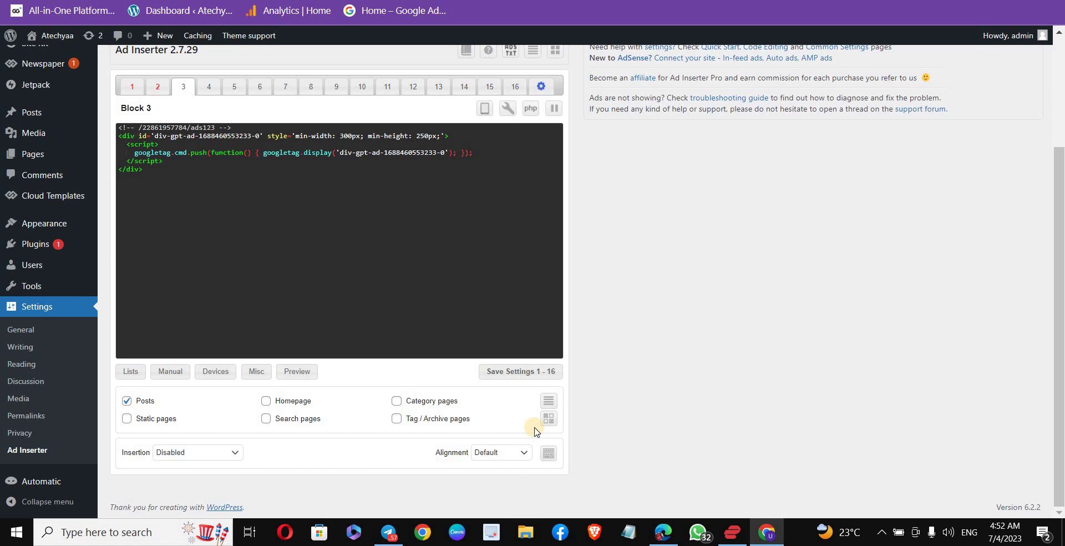
{"action": "left_click", "coordinate": [222, 455]}
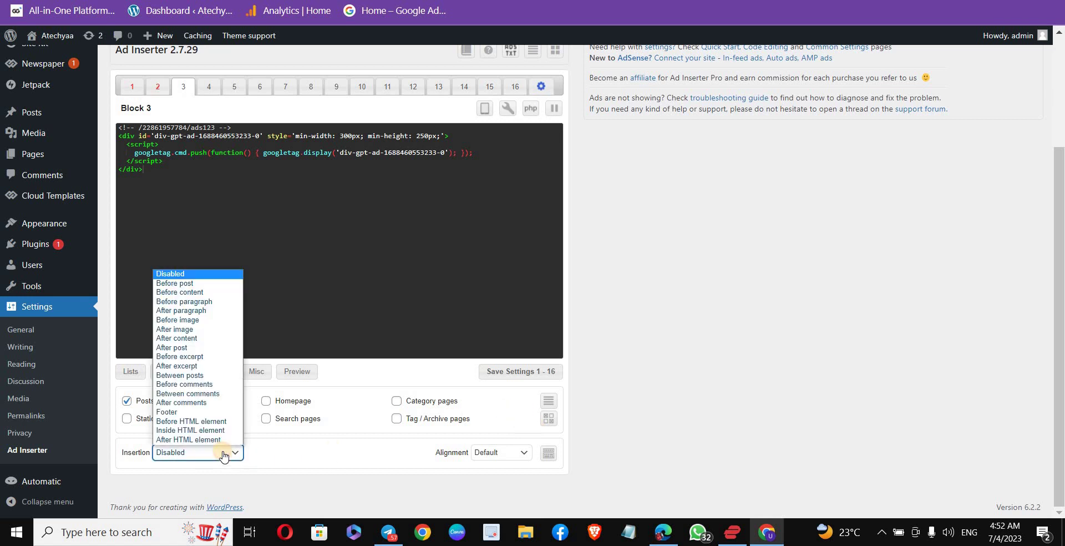
{"action": "left_click", "coordinate": [202, 320]}
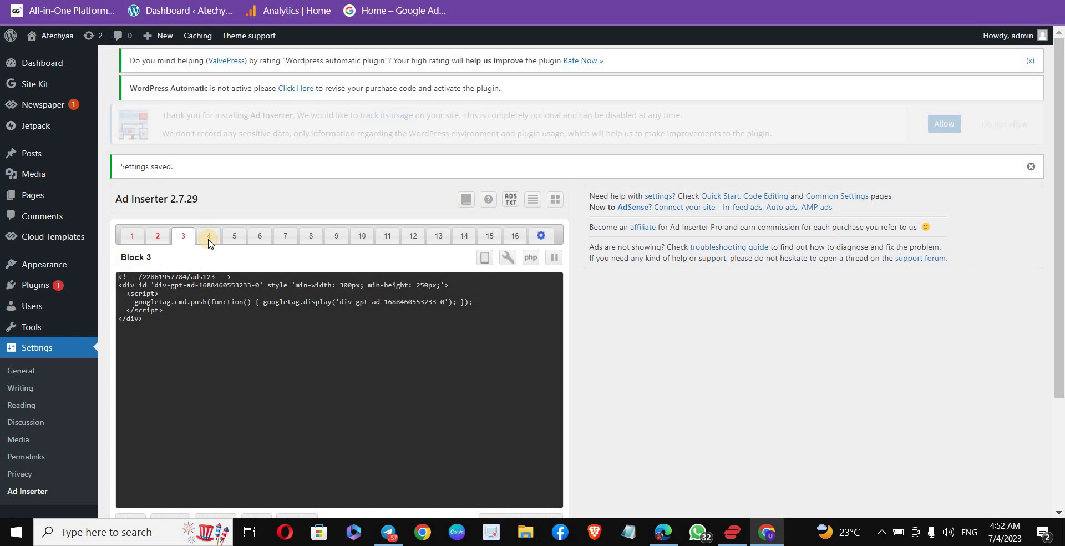
- Paste the document body tag into Block 4, set its insertion to "After image", and save the settings
{"action": "left_click", "coordinate": [208, 238]}
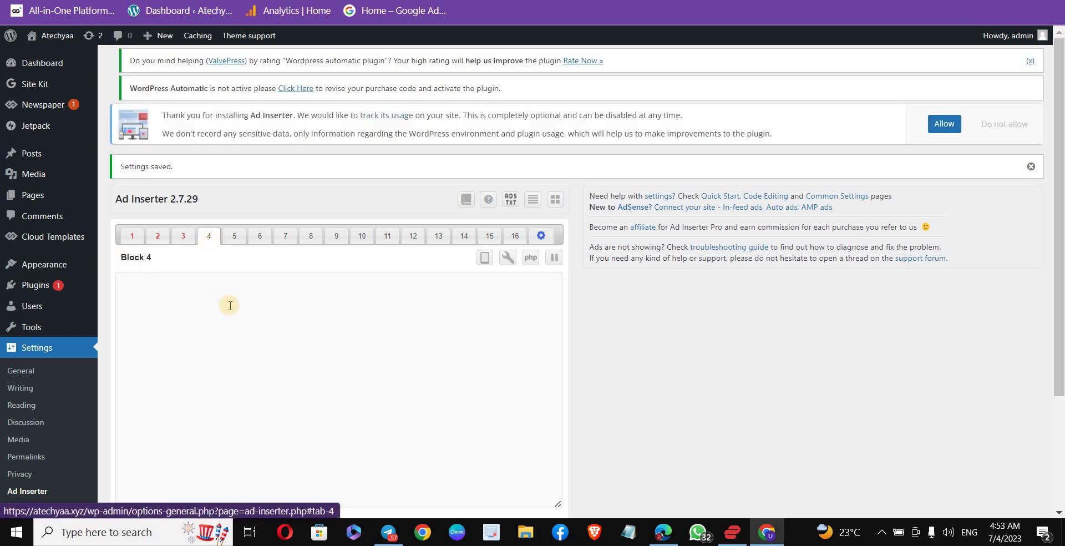
{"action": "left_click", "coordinate": [231, 305]}
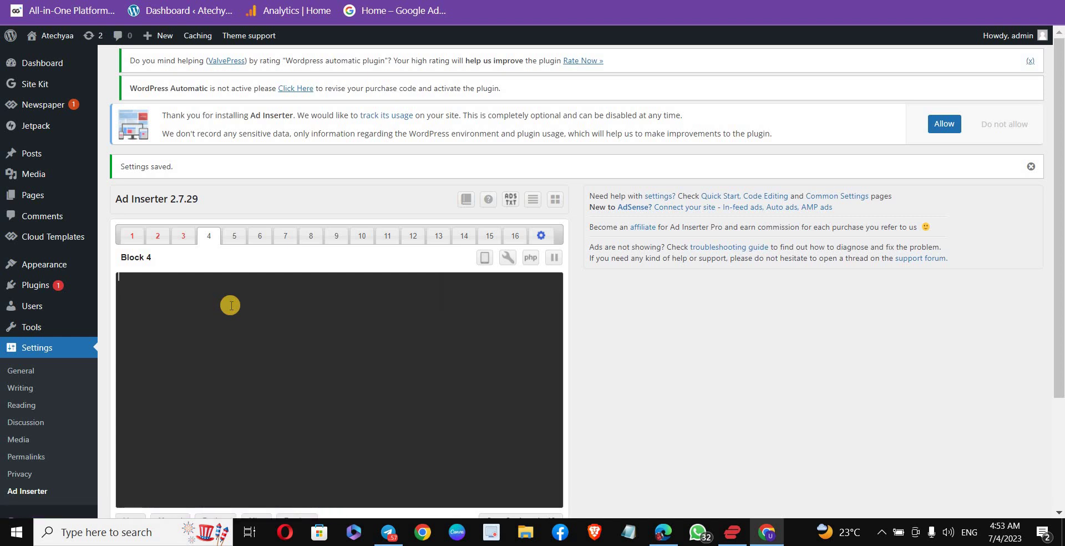
{"action": "key", "text": "ctrl+v"}
{"action": "scroll", "coordinate": [723, 339], "scroll_direction": "down", "scroll_amount": 3}
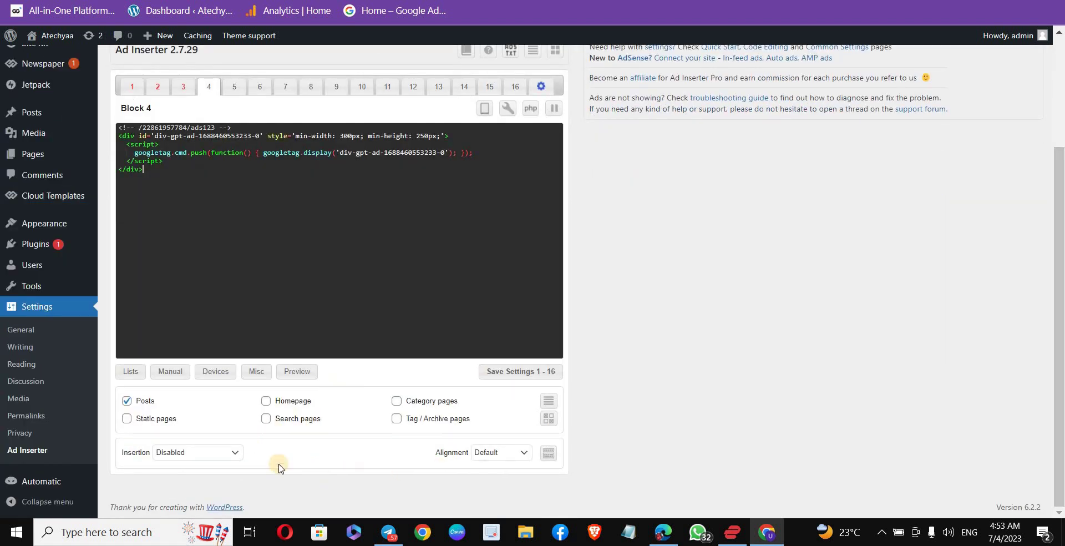
{"action": "left_click", "coordinate": [216, 460]}
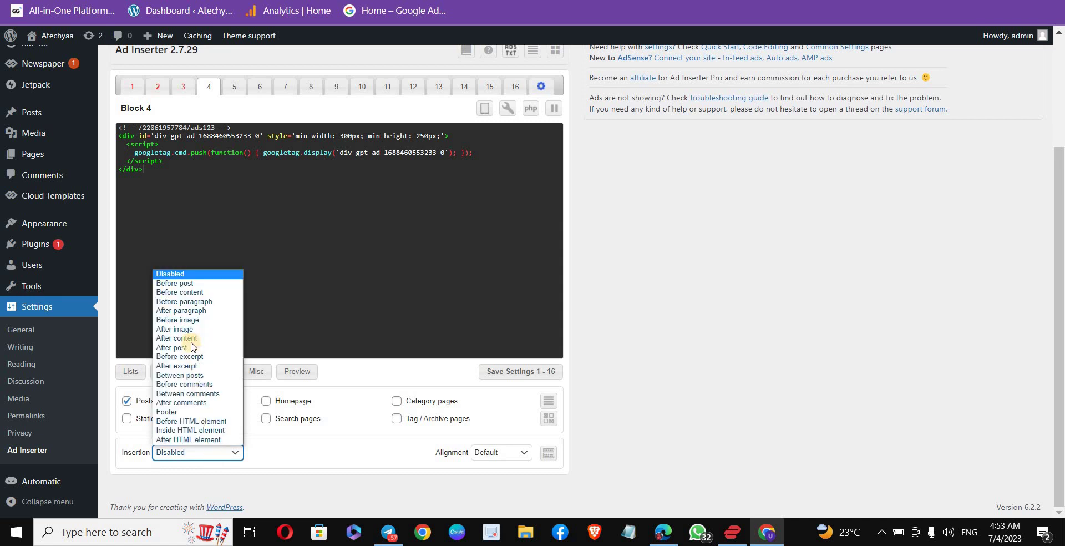
{"action": "key", "text": "End"}
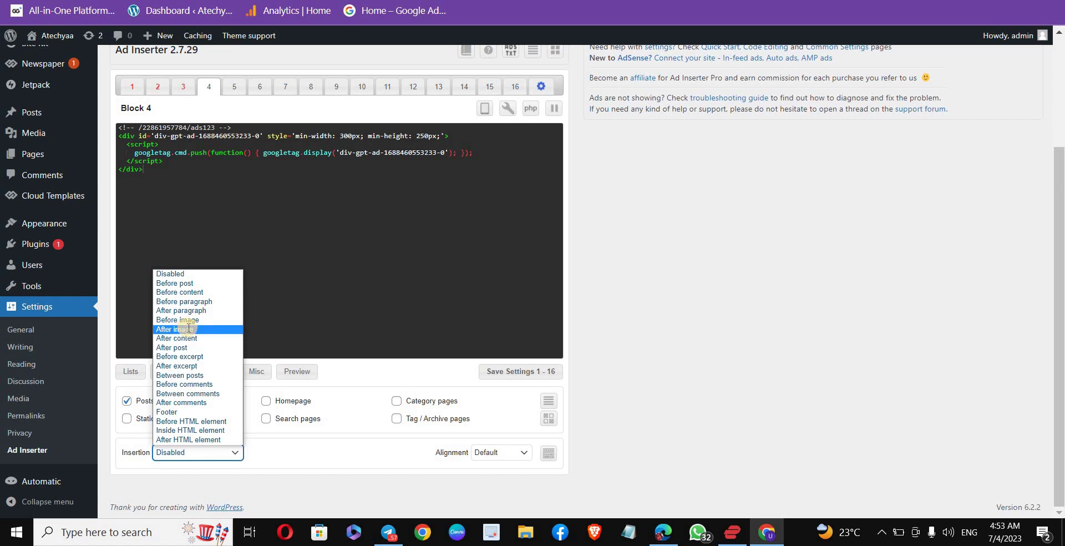
{"action": "left_click", "coordinate": [184, 330]}
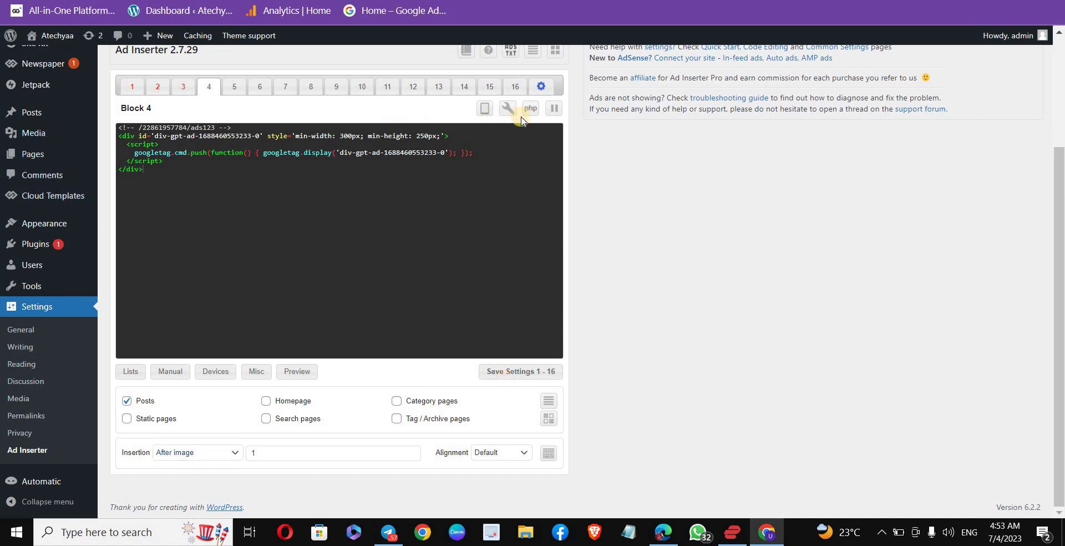
{"action": "left_click", "coordinate": [508, 372]}
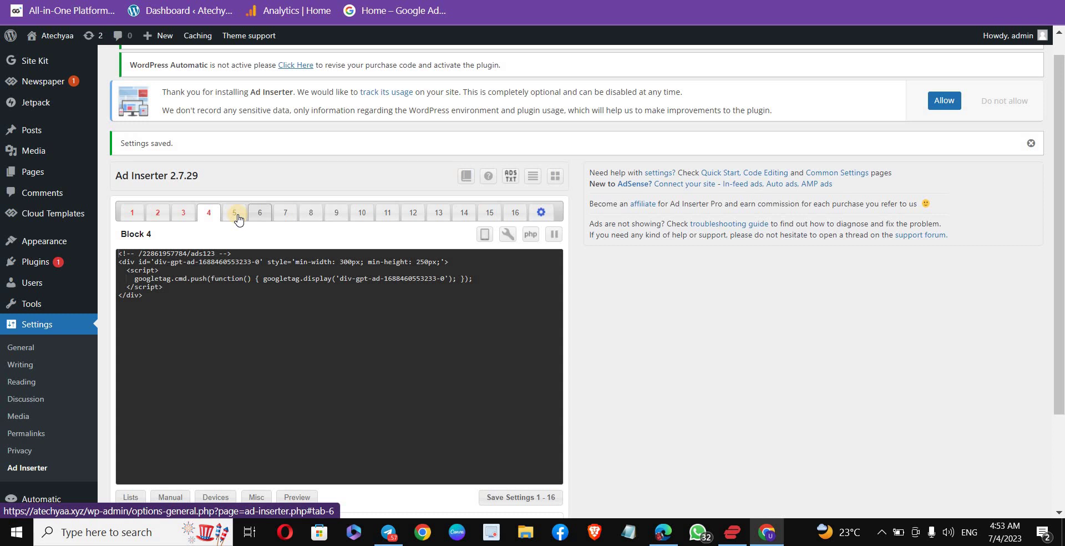
- Paste the document body tag into Block 5, set its insertion to "Footer", and save the settings
{"action": "left_click", "coordinate": [235, 214]}
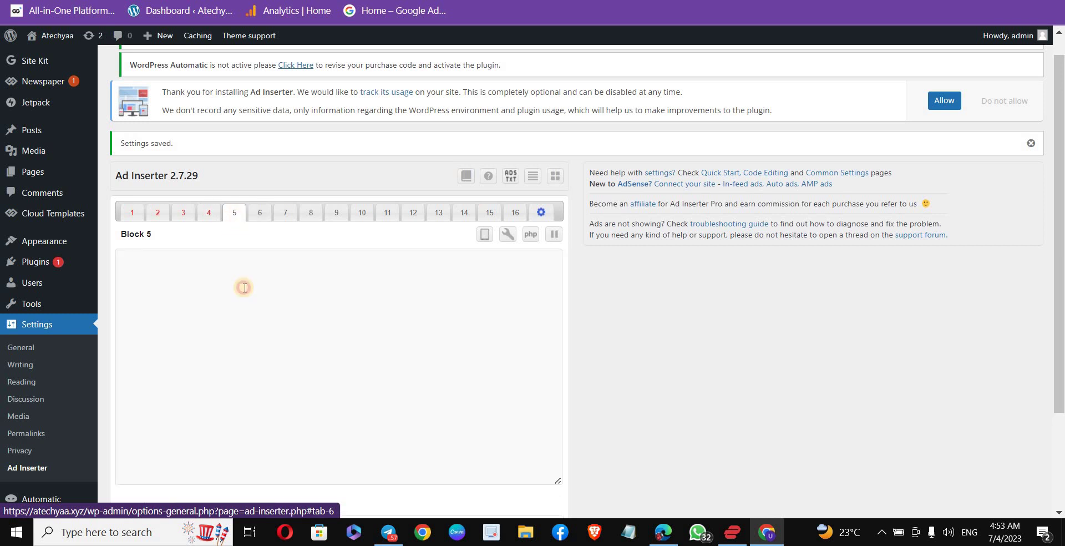
{"action": "left_click", "coordinate": [244, 287]}
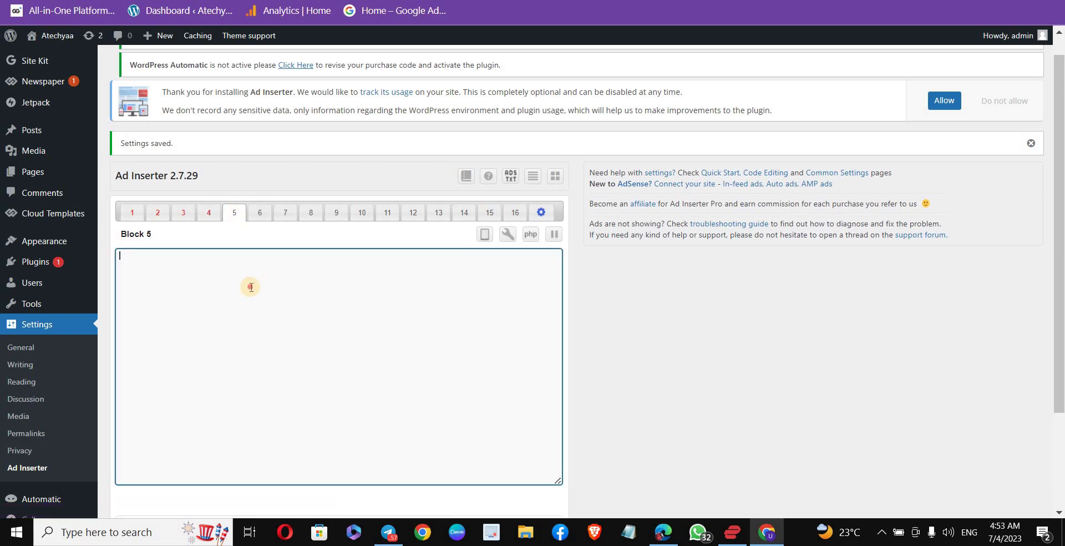
{"action": "key", "text": "ctrl+v"}
{"action": "scroll", "coordinate": [1059, 250], "scroll_direction": "down", "scroll_amount": 3}
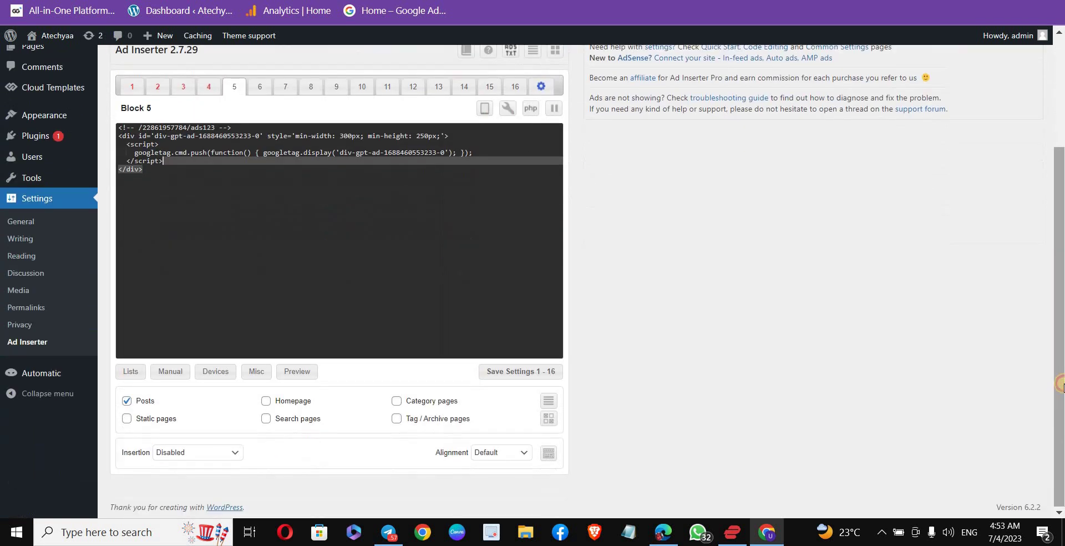
{"action": "left_click", "coordinate": [214, 458]}
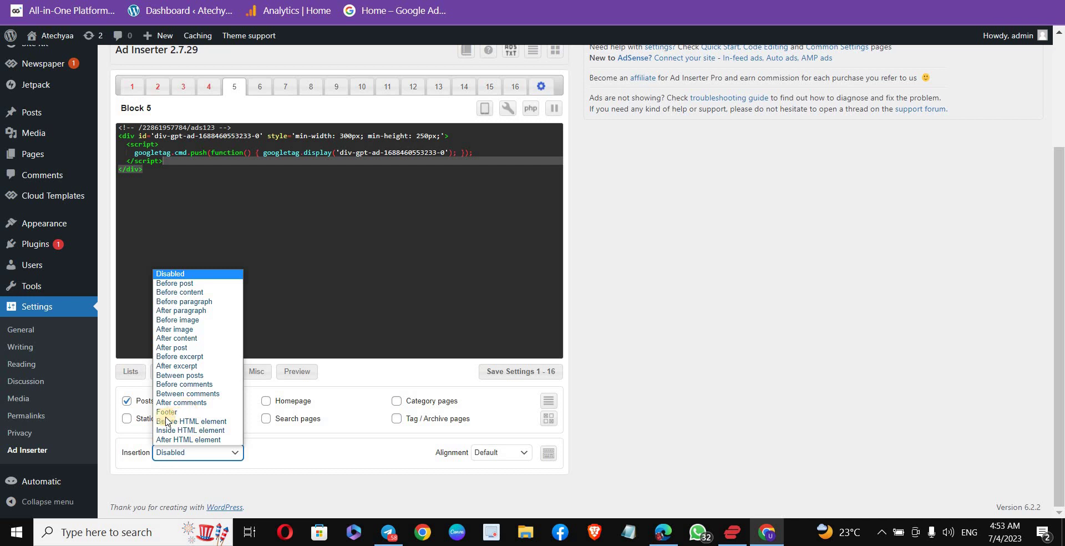
{"action": "key", "text": "End"}
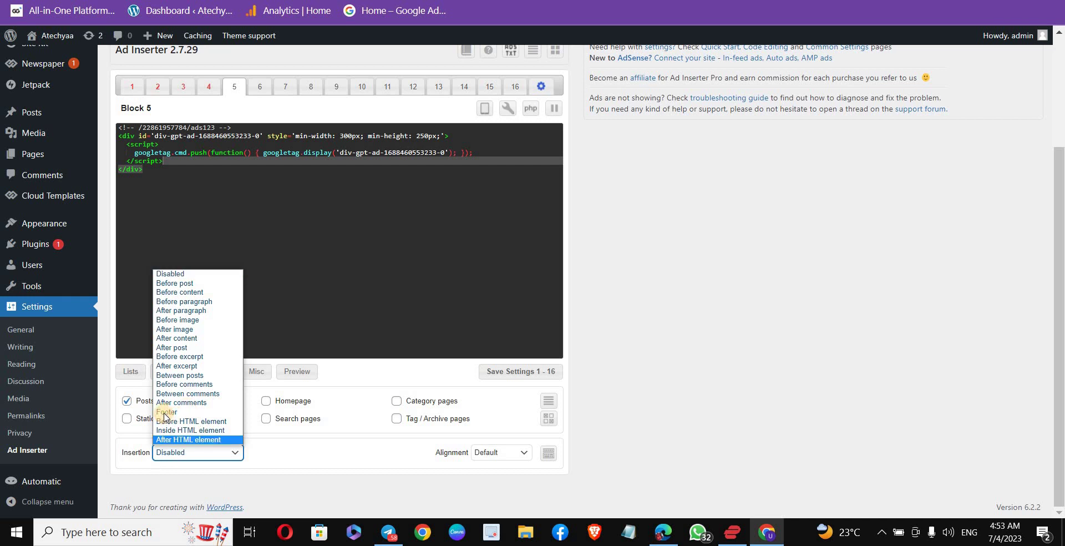
{"action": "left_click", "coordinate": [165, 413]}
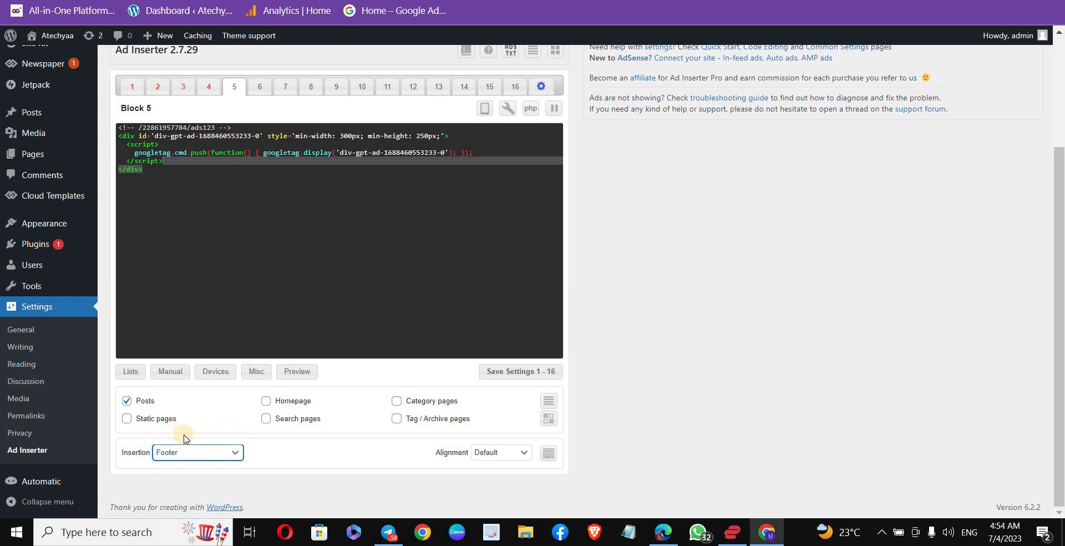
{"action": "left_click", "coordinate": [517, 376]}
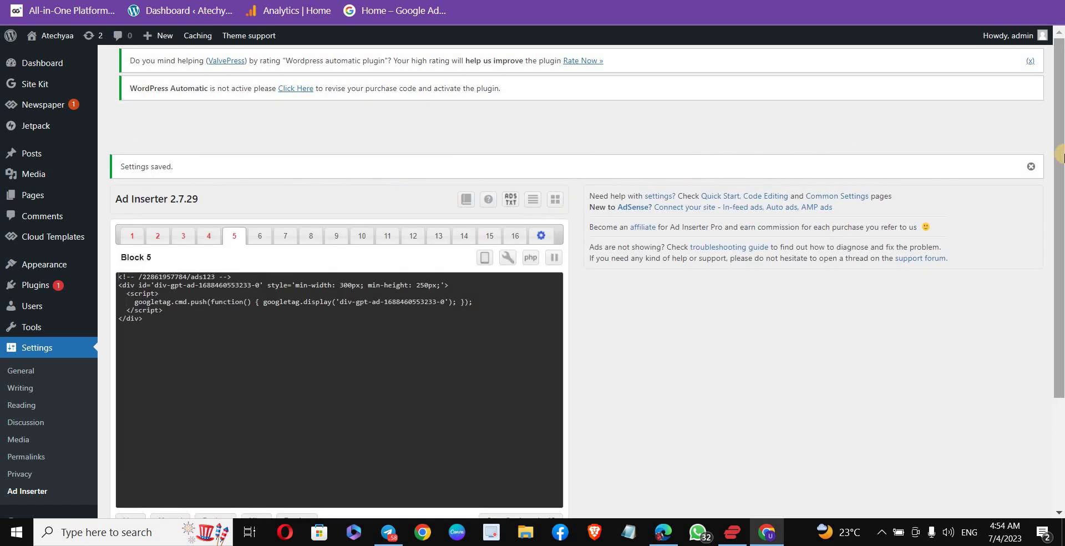
- Switch to Google Ad Manager and open the inventory's list of ad units
{"action": "left_click_drag", "start_coordinate": [1059, 156], "coordinate": [1060, 254]}
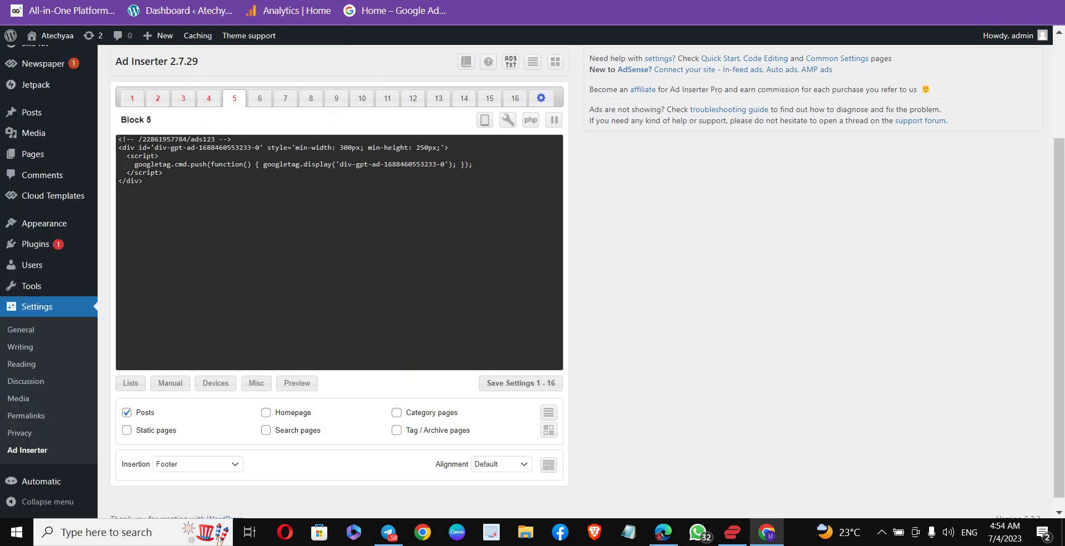
{"action": "key", "text": "ctrl+Tab"}
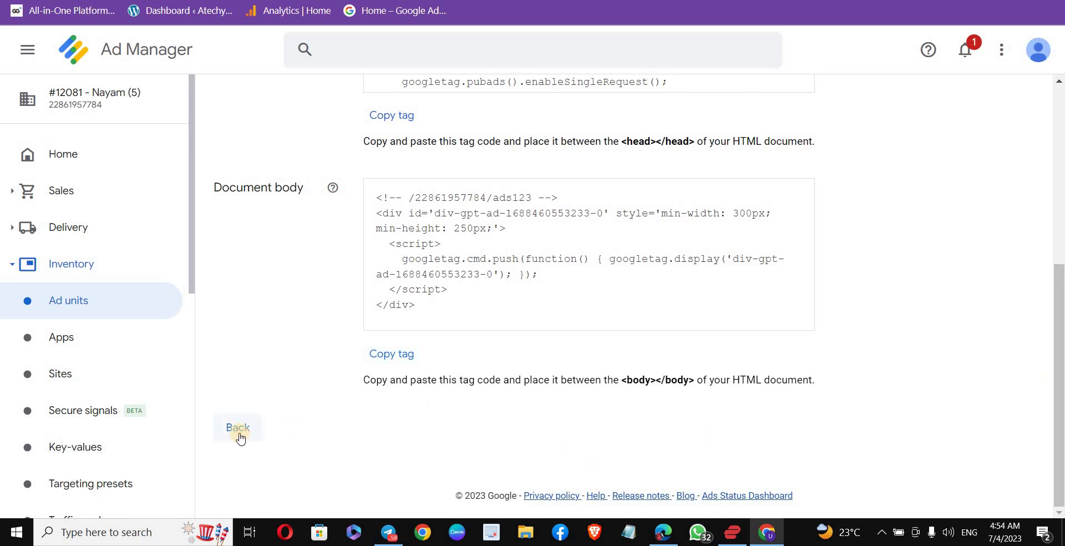
{"action": "left_click", "coordinate": [102, 313]}
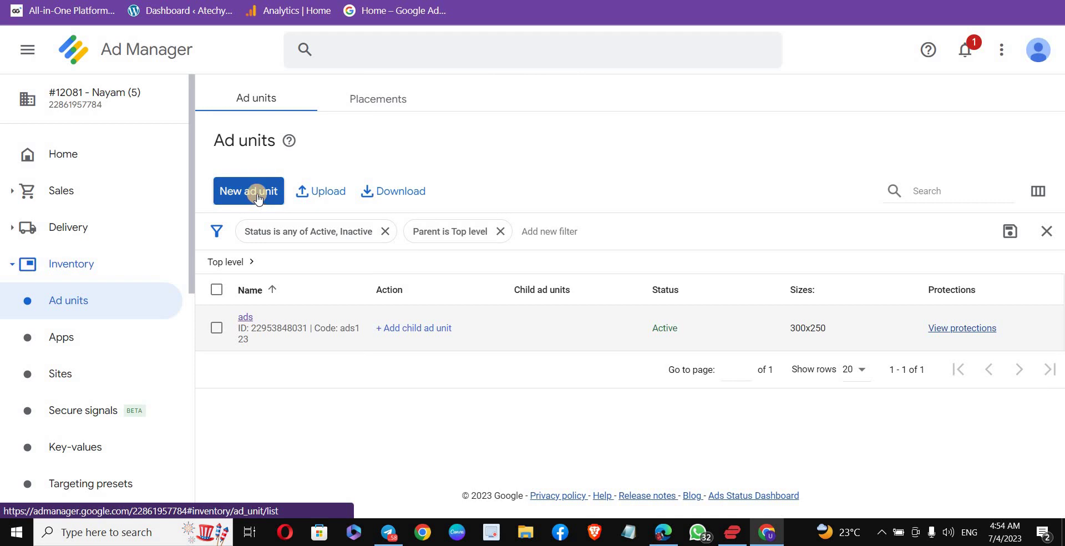